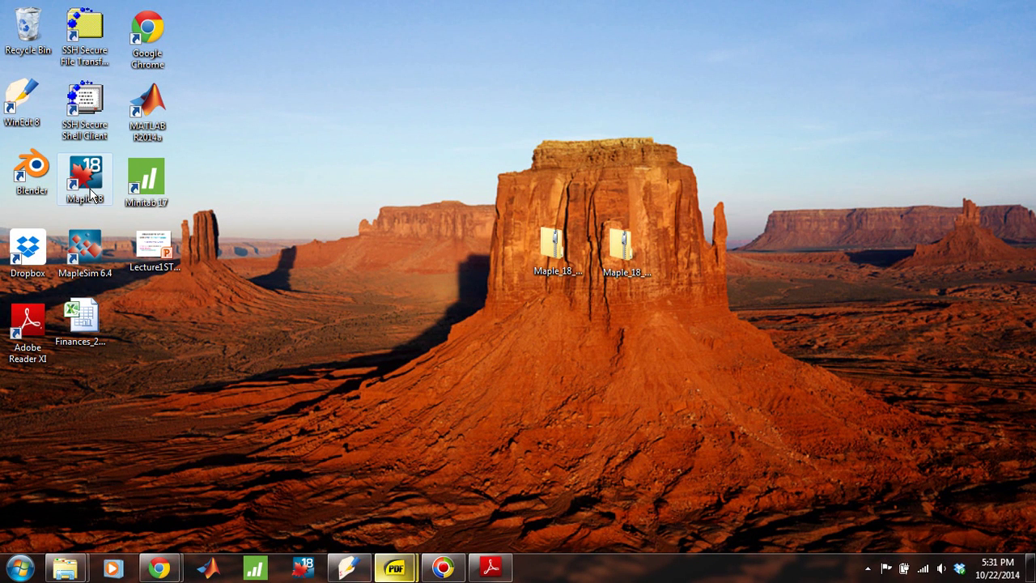
Step: Launch Maple 18 from the desktop shortcut and open a new blank document
{"action": "double_click", "coordinate": [91, 192]}
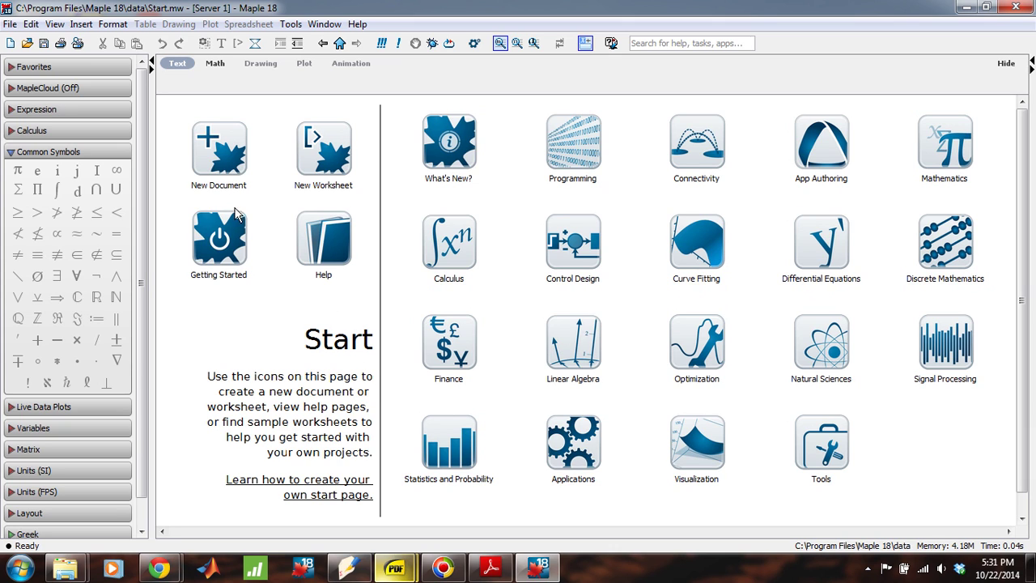
{"action": "left_click", "coordinate": [218, 166]}
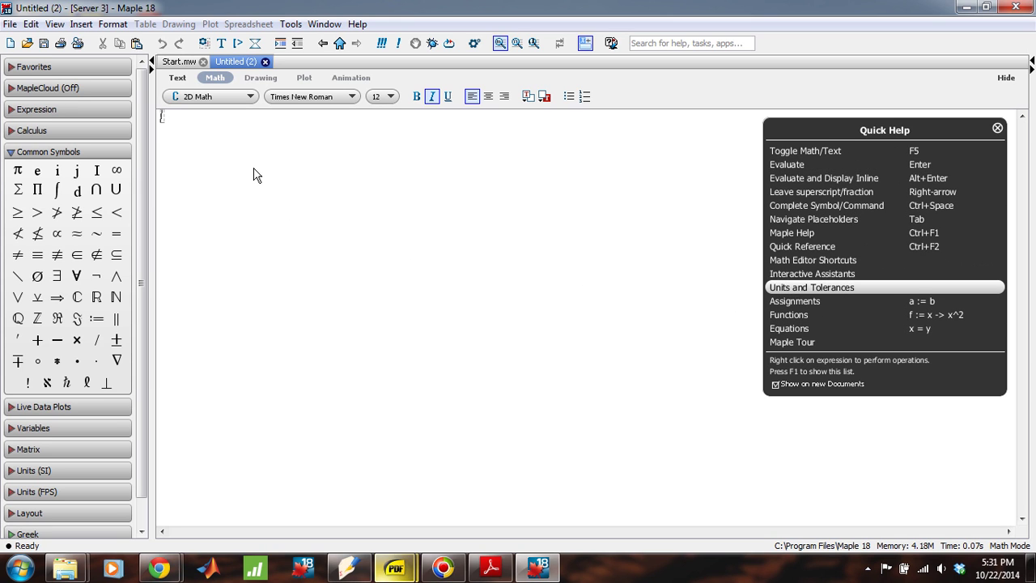
Step: Close Quick Help, add the text line 'Enter things here.', and switch back to Math input
{"action": "left_click", "coordinate": [997, 128]}
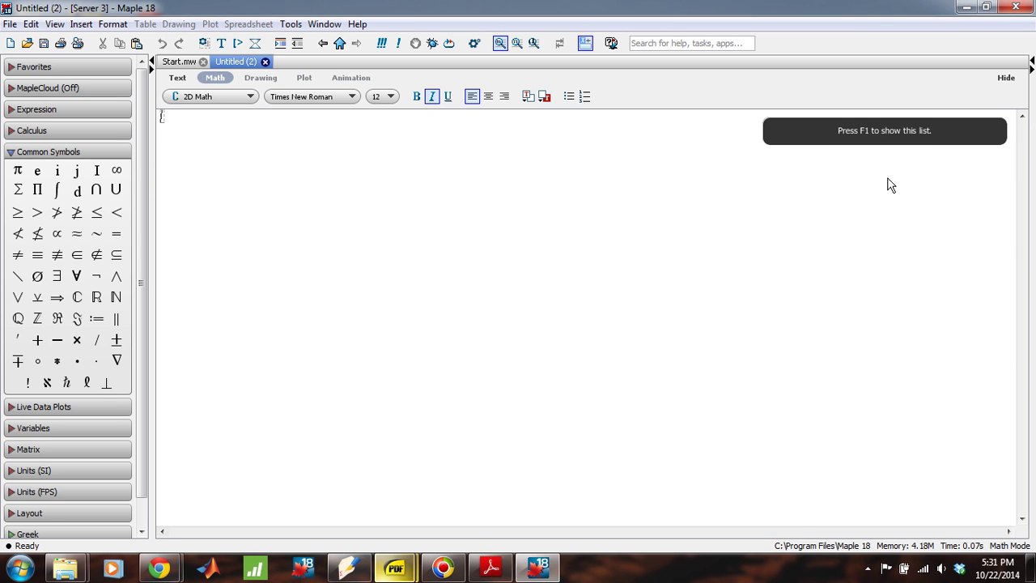
{"action": "left_click", "coordinate": [177, 79]}
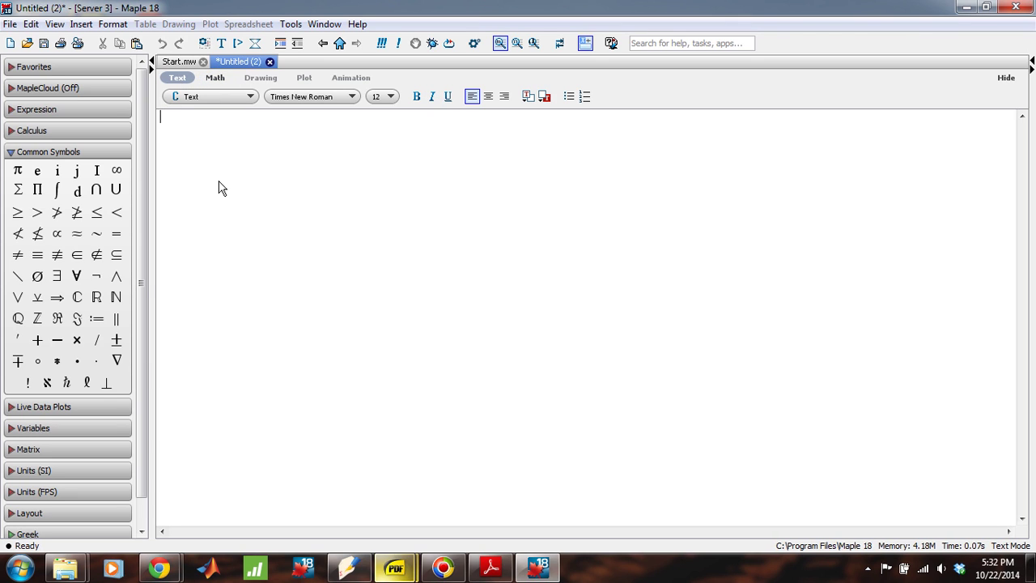
{"action": "type", "text": "Enter things at"}
{"action": "key", "text": "BackSpace"}
{"action": "key", "text": "BackSpace"}
{"action": "key", "text": "BackSpace"}
{"action": "type", "text": "here."}
{"action": "left_click", "coordinate": [213, 80]}
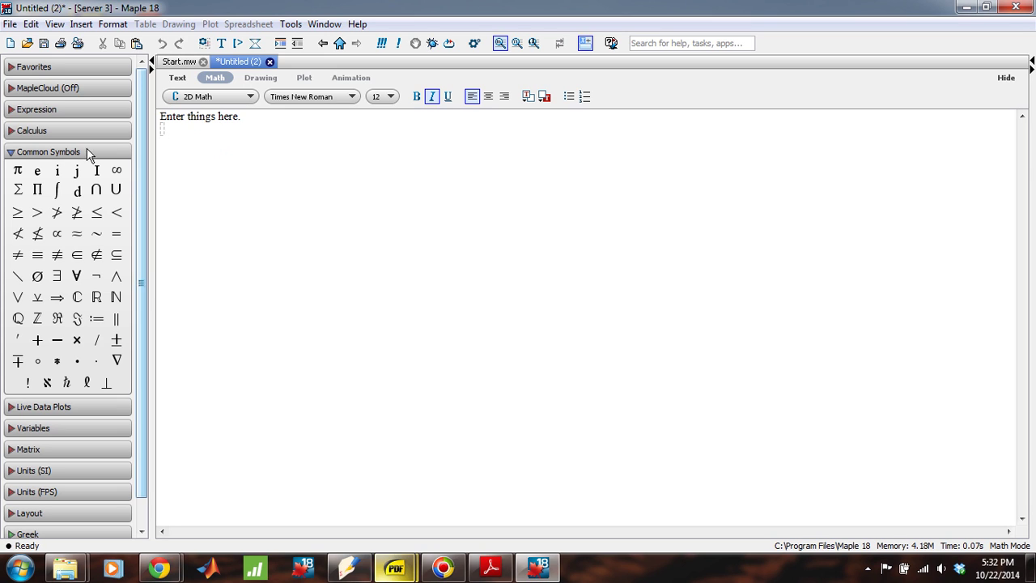
Step: Enter f = sin(x) with the Expression palette's sin template and evaluate it
{"action": "left_click", "coordinate": [16, 154]}
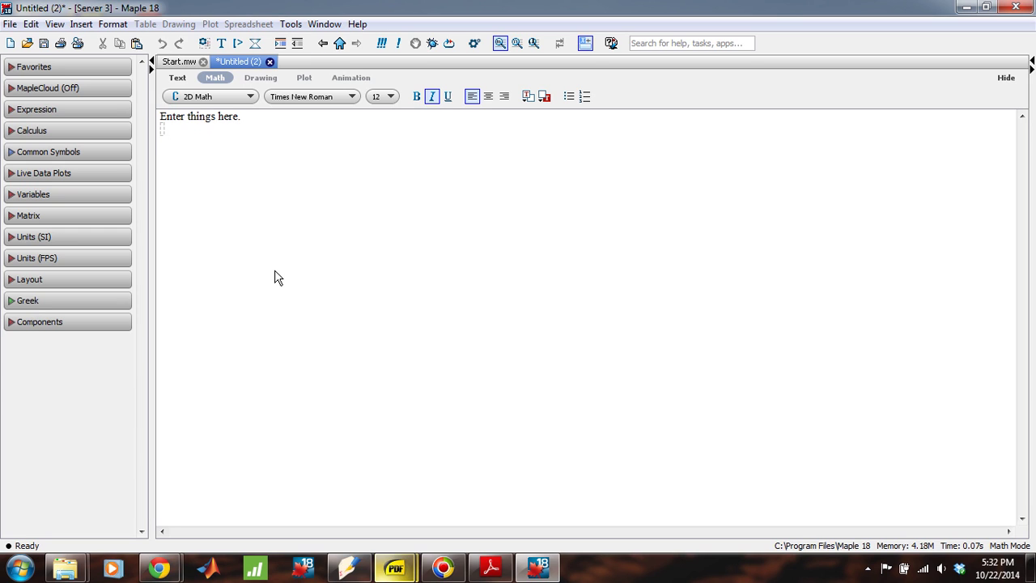
{"action": "type", "text": "f="}
{"action": "left_click", "coordinate": [55, 109]}
{"action": "left_click", "coordinate": [68, 226]}
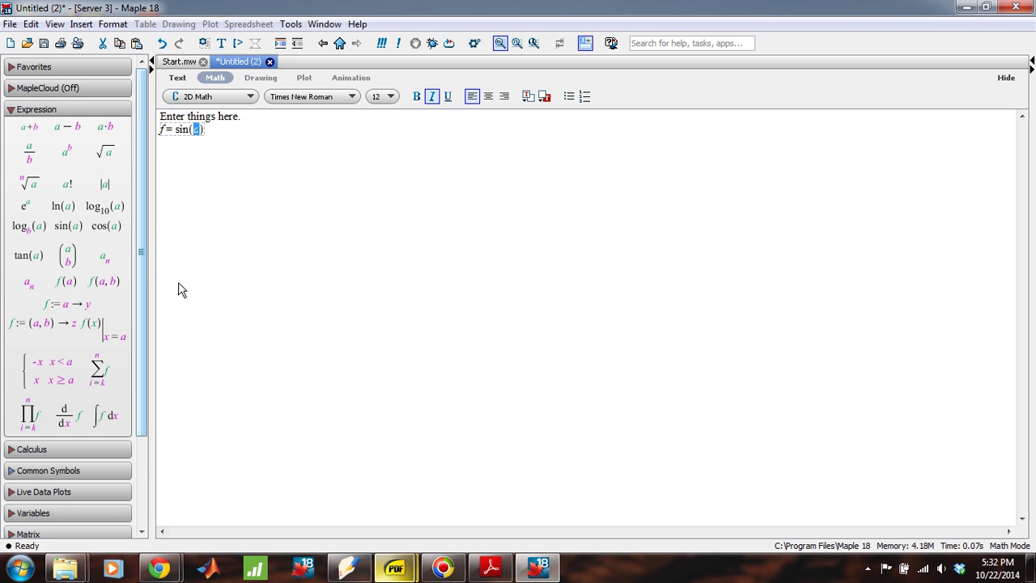
{"action": "type", "text": "x"}
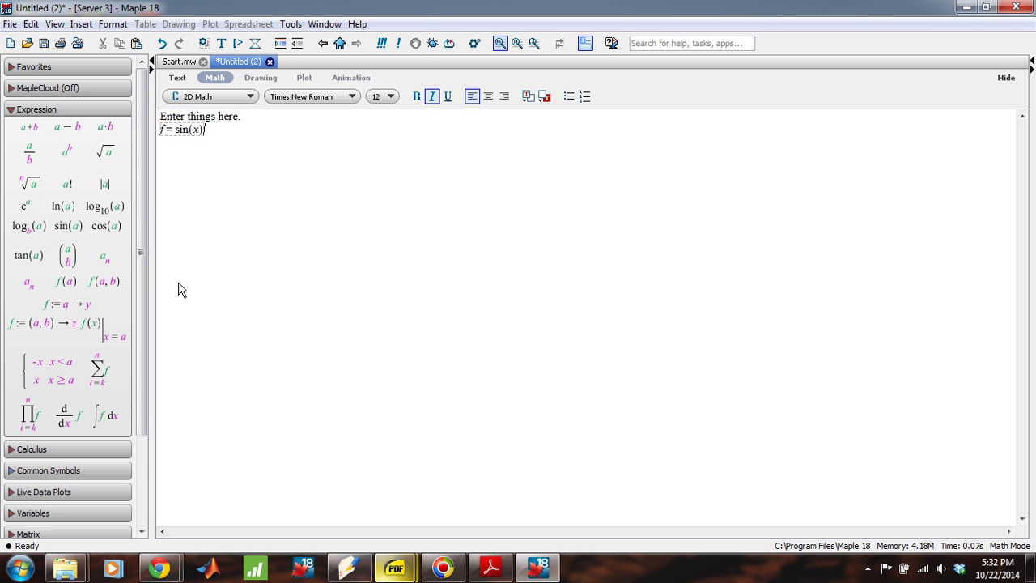
{"action": "key", "text": "Return"}
Step: Change the line to the assignment f := sin(x), execute it, and begin typing plot(f, x = 0 .
{"action": "left_click", "coordinate": [168, 134]}
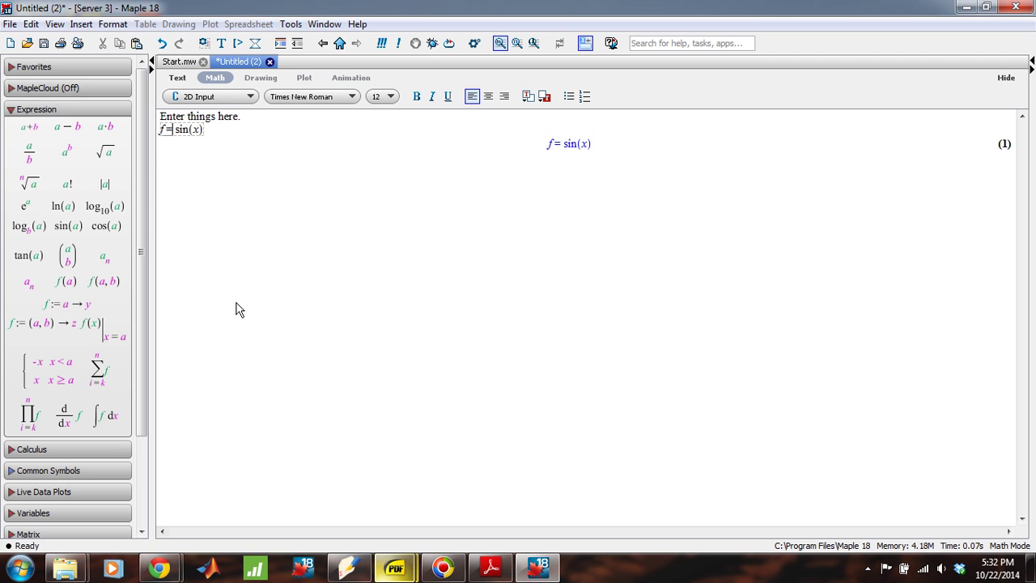
{"action": "key", "text": "Left"}
{"action": "type", "text": ":"}
{"action": "key", "text": "Left"}
{"action": "key", "text": "Left"}
{"action": "key", "text": "Left"}
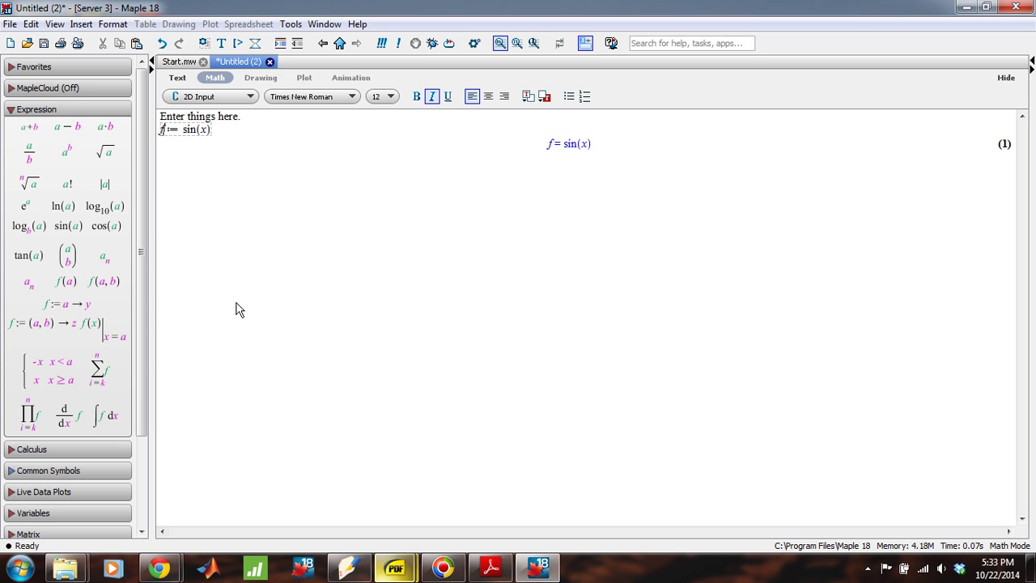
{"action": "key", "text": "Right"}
{"action": "key", "text": "Right"}
{"action": "key", "text": "Right"}
{"action": "key", "text": "Left"}
{"action": "key", "text": "Left"}
{"action": "key", "text": "Left"}
{"action": "key", "text": "Left"}
{"action": "key", "text": "Right"}
{"action": "key", "text": "Right"}
{"action": "key", "text": "Right"}
{"action": "key", "text": "Right"}
{"action": "key", "text": "Right"}
{"action": "key", "text": "Right"}
{"action": "key", "text": "Right"}
{"action": "key", "text": "Right"}
{"action": "key", "text": "Left"}
{"action": "key", "text": "Left"}
{"action": "key", "text": "Left"}
{"action": "key", "text": "Left"}
{"action": "key", "text": "Left"}
{"action": "key", "text": "Left"}
{"action": "key", "text": "Left"}
{"action": "key", "text": "Right"}
{"action": "key", "text": "Right"}
{"action": "key", "text": "Right"}
{"action": "key", "text": "Return"}
{"action": "type", "text": "pl"}
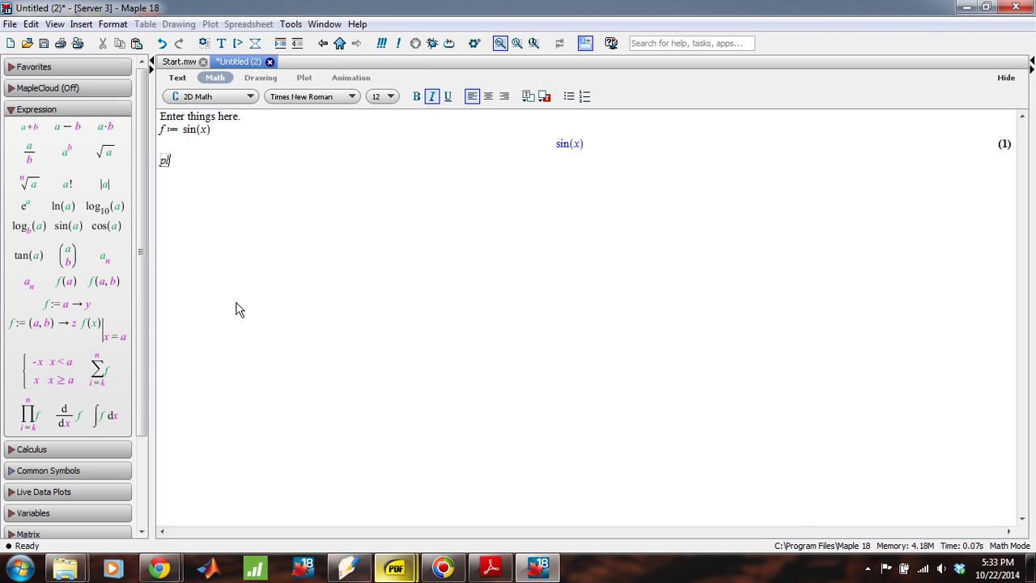
{"action": "type", "text": "ot(f, x = 0 "}
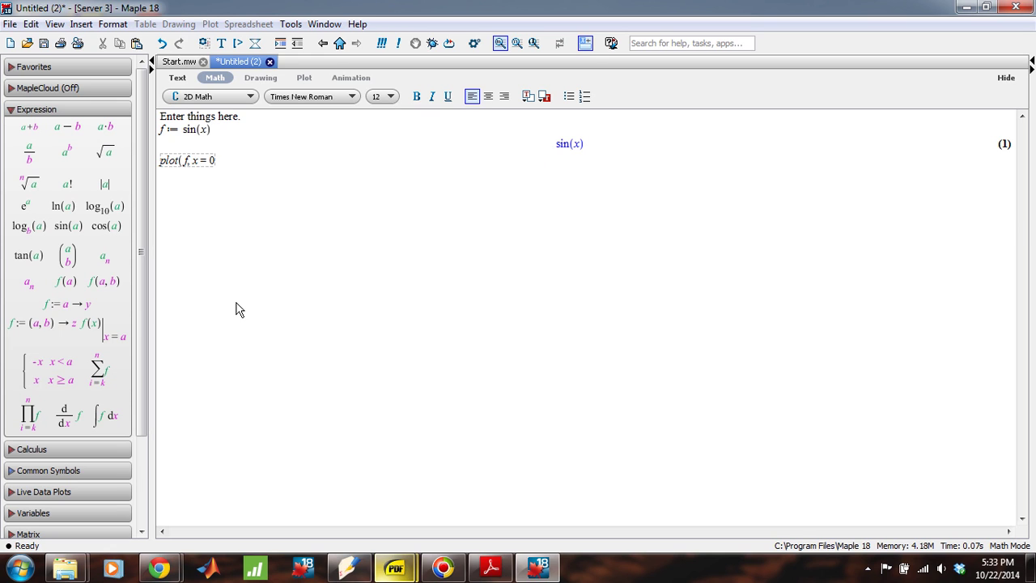
{"action": "type", "text": ".."}
Step: Complete plot(f, x = 0 .. π) using π from Common Symbols and draw it
{"action": "left_click", "coordinate": [26, 110]}
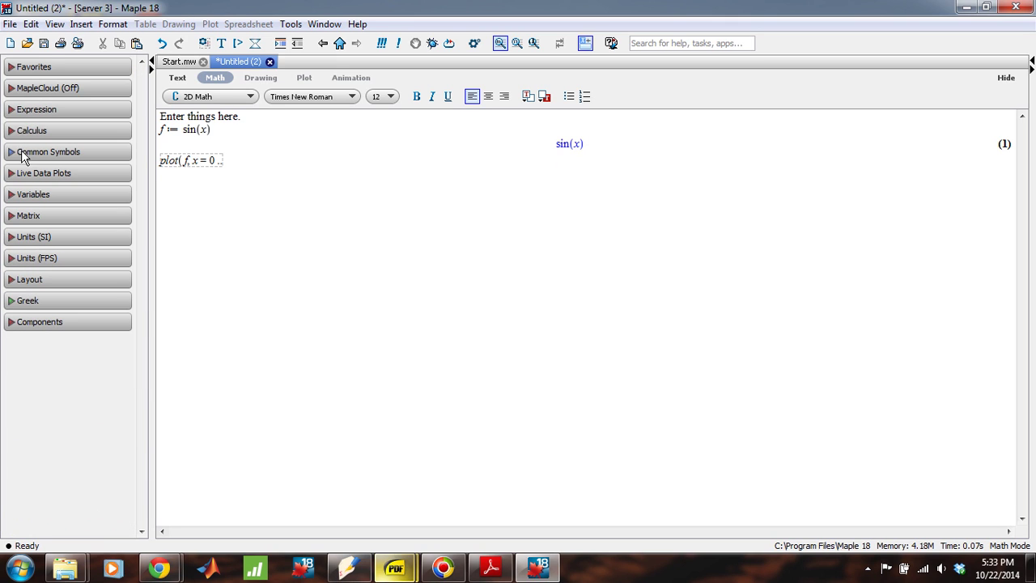
{"action": "left_click", "coordinate": [23, 156]}
{"action": "left_click", "coordinate": [17, 171]}
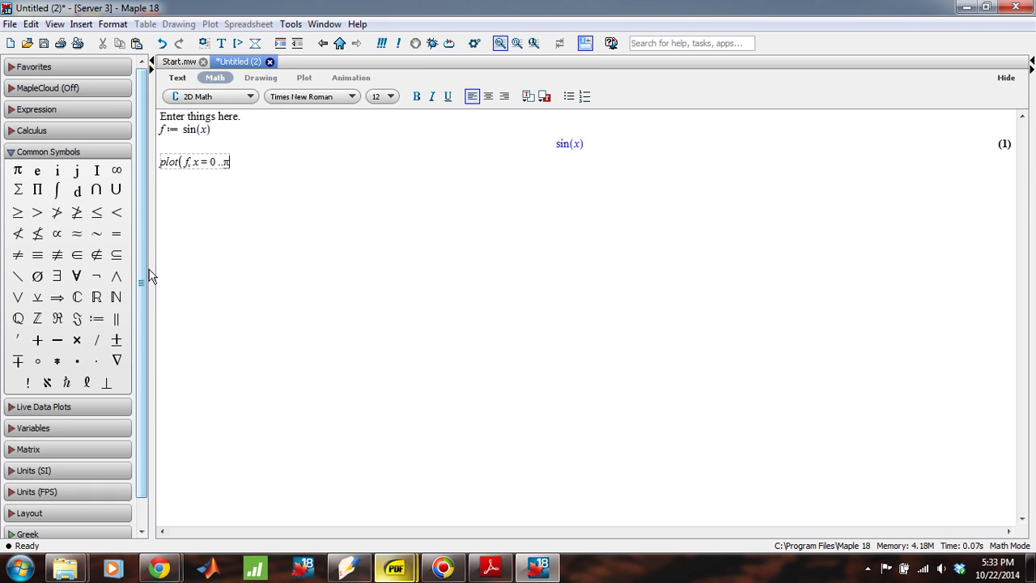
{"action": "type", "text": ")"}
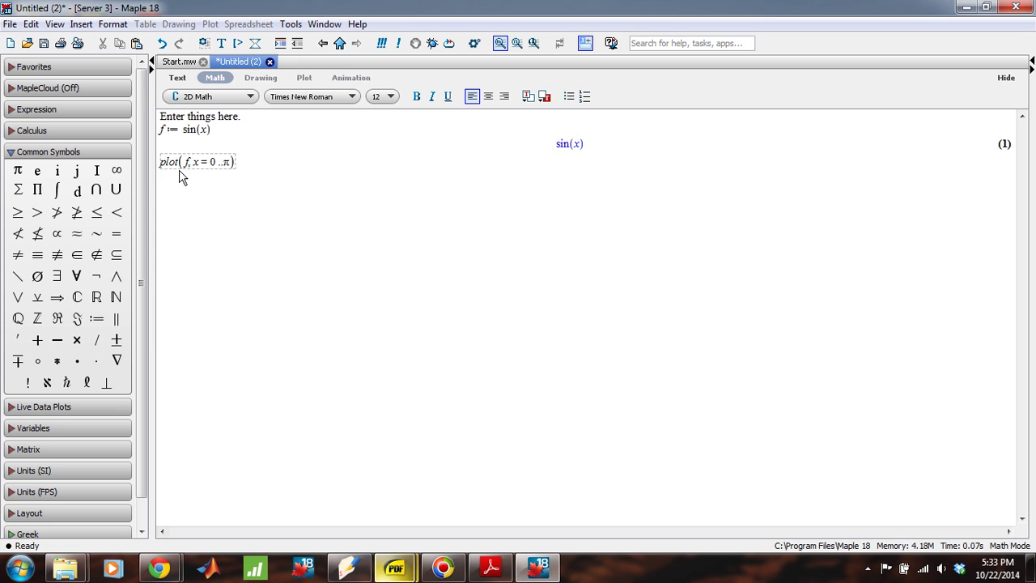
{"action": "key", "text": "Return"}
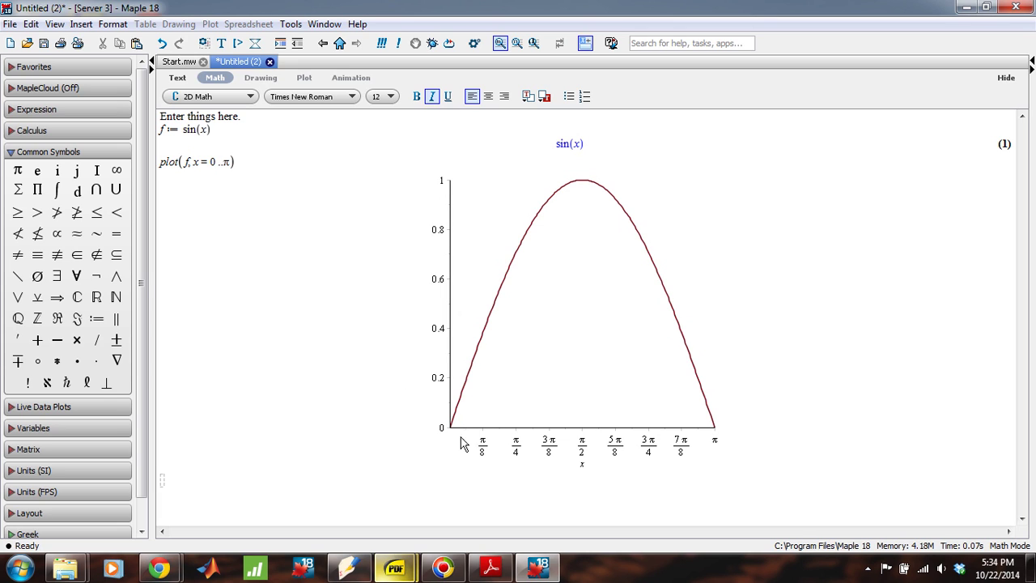
Step: Re-plot sin(x) over 0 to 2π, then narrow the range to 0 to π/4
{"action": "left_click", "coordinate": [224, 161]}
{"action": "type", "text": "2"}
{"action": "key", "text": "Return"}
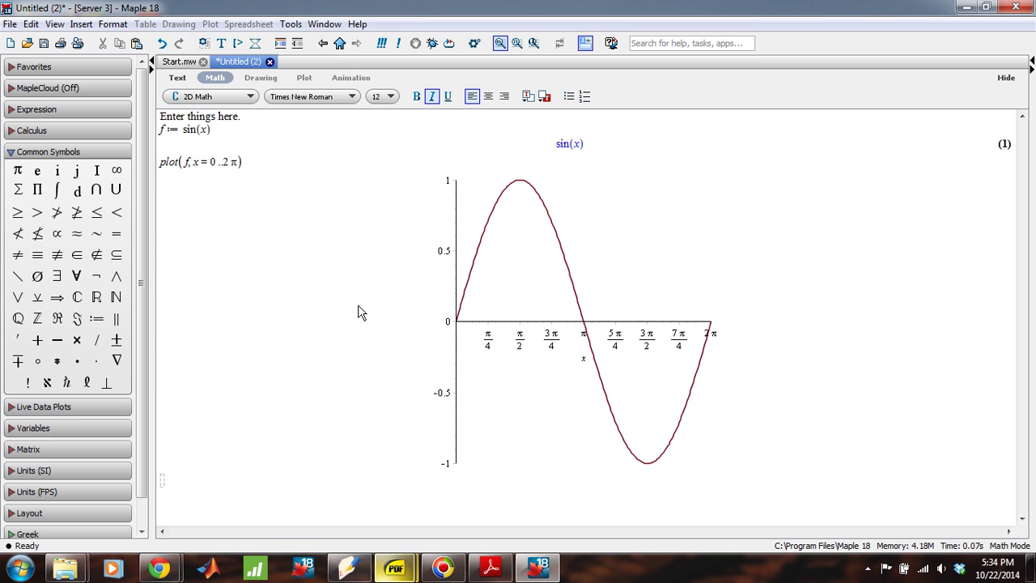
{"action": "left_click", "coordinate": [222, 163]}
{"action": "key", "text": "BackSpace"}
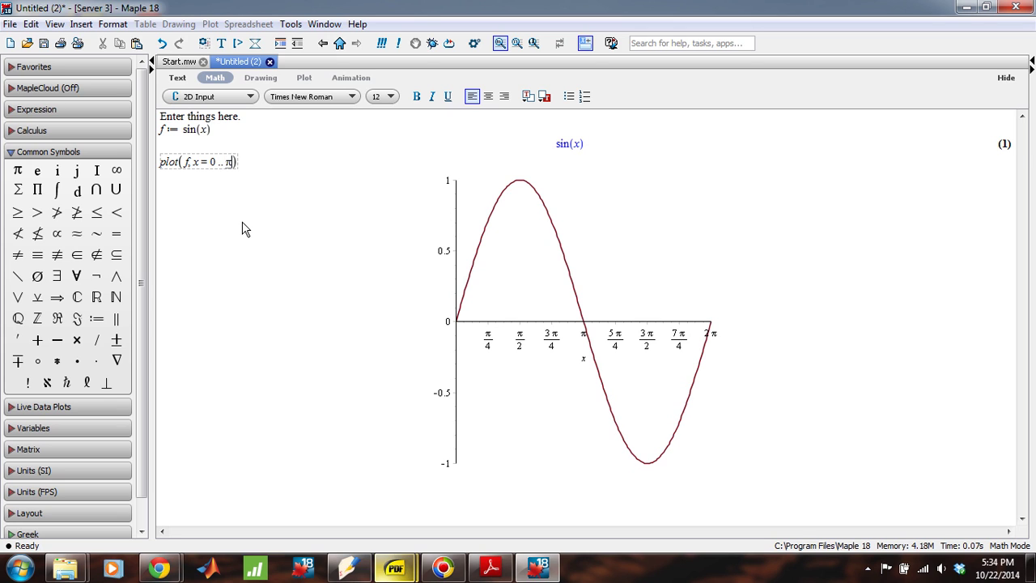
{"action": "type", "text": "/4"}
{"action": "key", "text": "Return"}
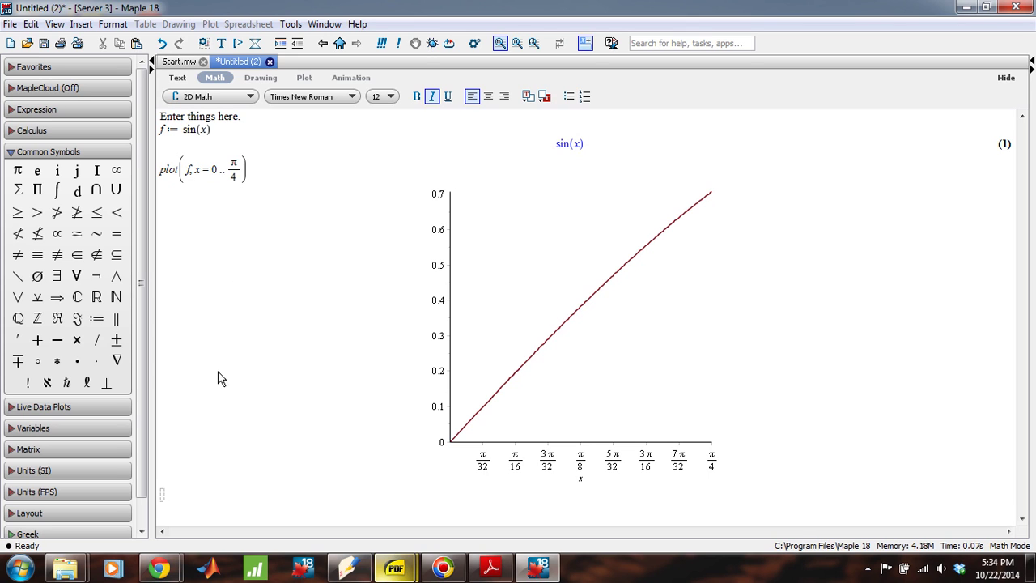
{"action": "left_click", "coordinate": [11, 152]}
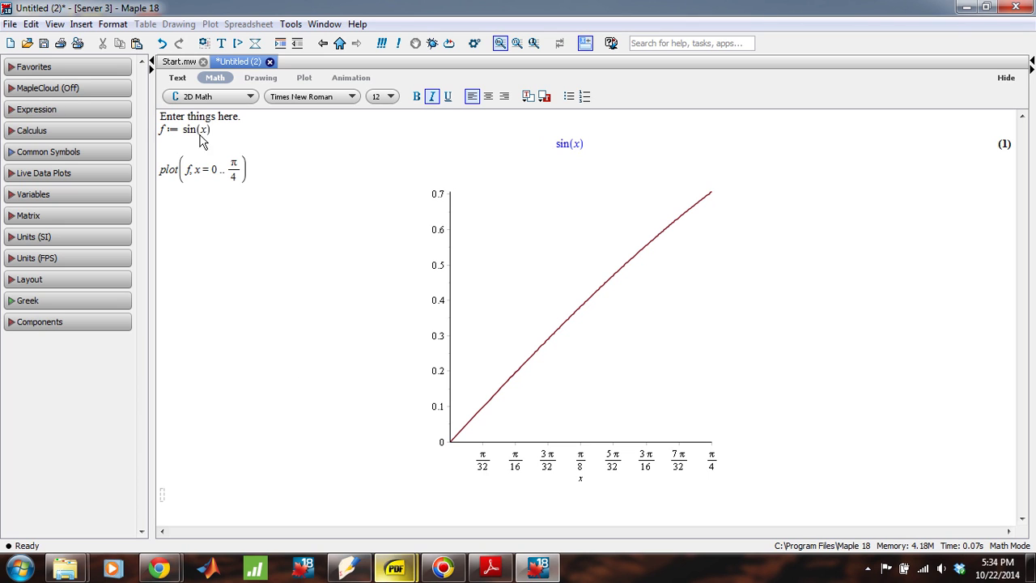
{"action": "left_click_drag", "start_coordinate": [159, 121], "coordinate": [296, 307]}
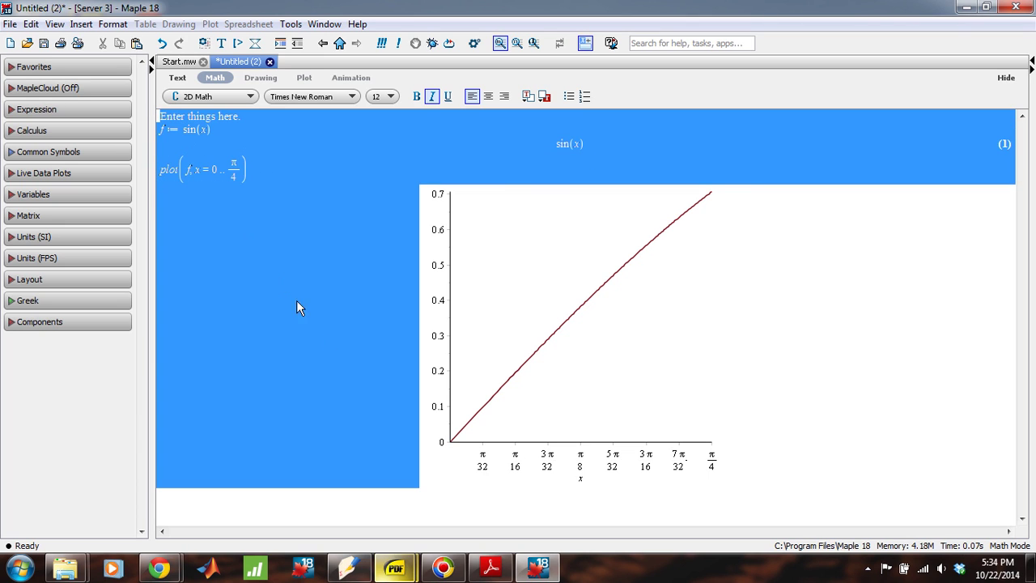
Step: Delete the plot command, the plot, and the f := sin(x) definition from the worksheet
{"action": "left_click", "coordinate": [366, 394]}
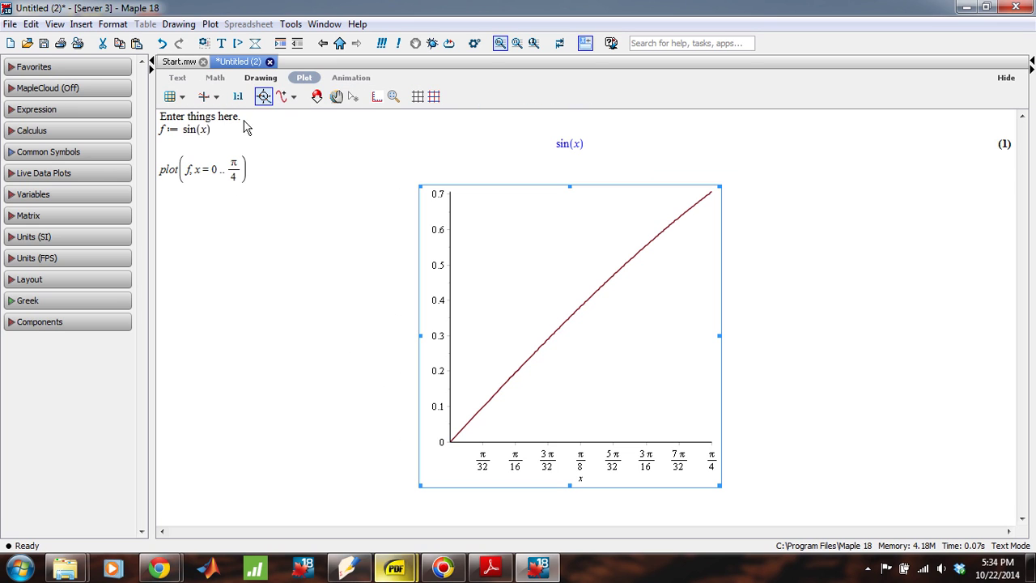
{"action": "left_click", "coordinate": [169, 171]}
{"action": "left_click_drag", "start_coordinate": [161, 172], "coordinate": [212, 188]}
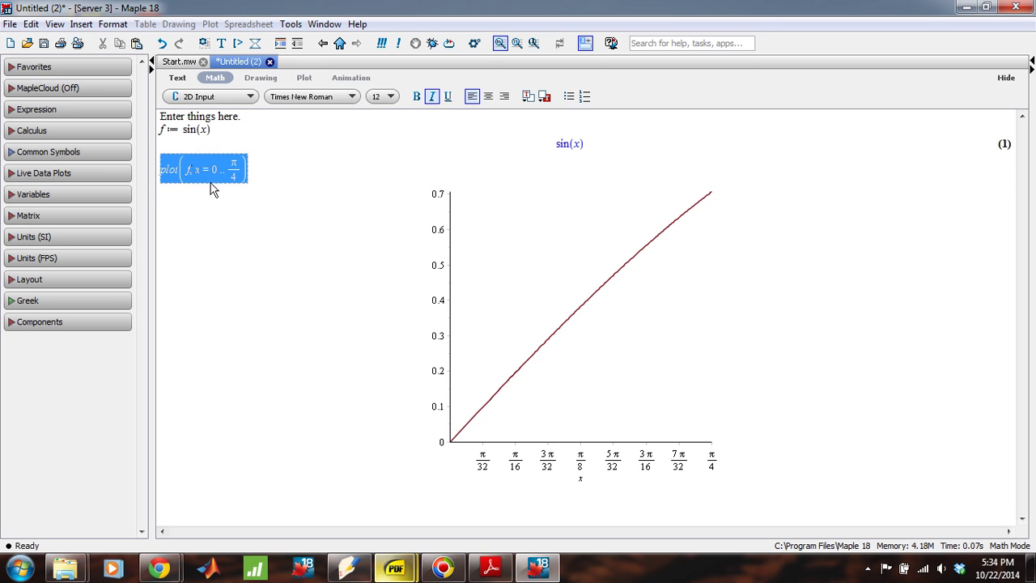
{"action": "key", "text": "Delete"}
{"action": "key", "text": "F5"}
{"action": "left_click", "coordinate": [590, 264]}
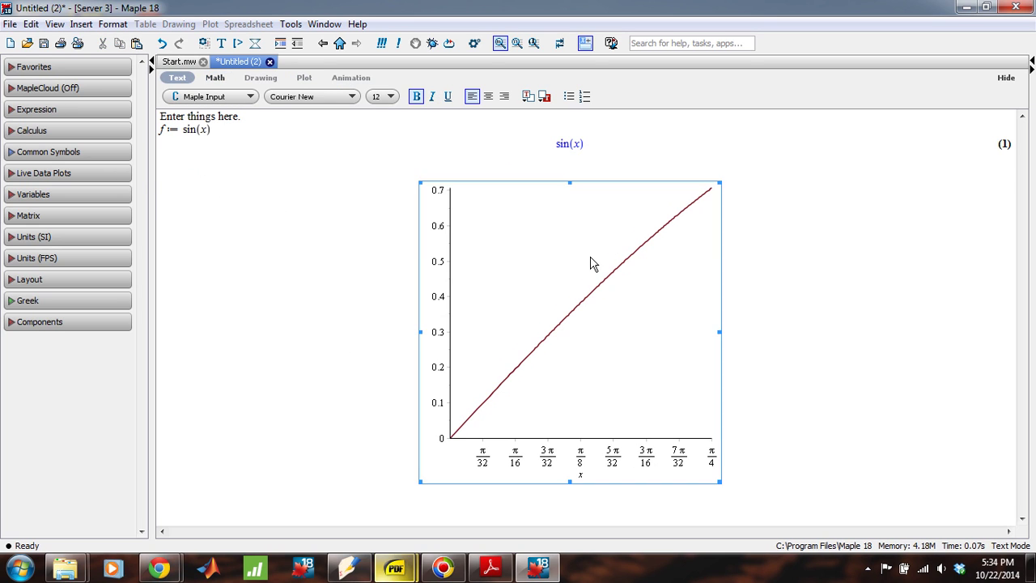
{"action": "left_click_drag", "start_coordinate": [368, 178], "coordinate": [747, 523]}
{"action": "key", "text": "Delete"}
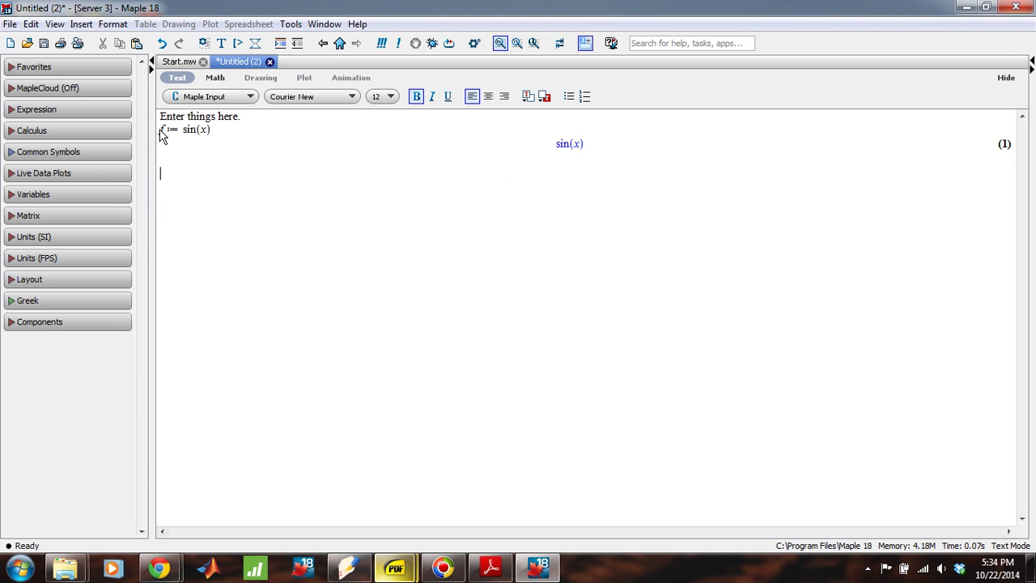
{"action": "left_click_drag", "start_coordinate": [162, 135], "coordinate": [515, 180]}
{"action": "key", "text": "Delete"}
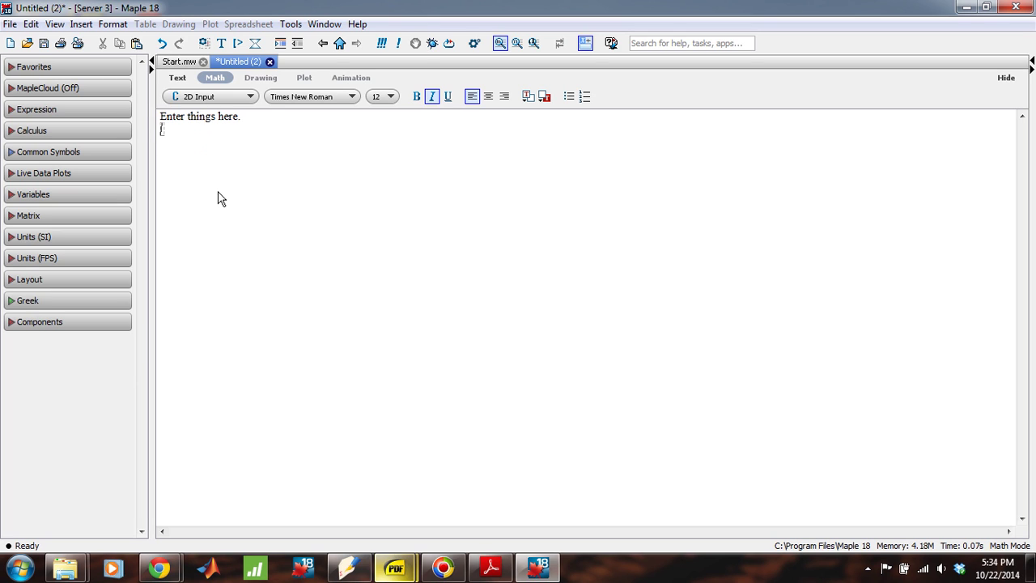
Step: Load the student package with with(student); and display its command list
{"action": "type", "text": "with(student);"}
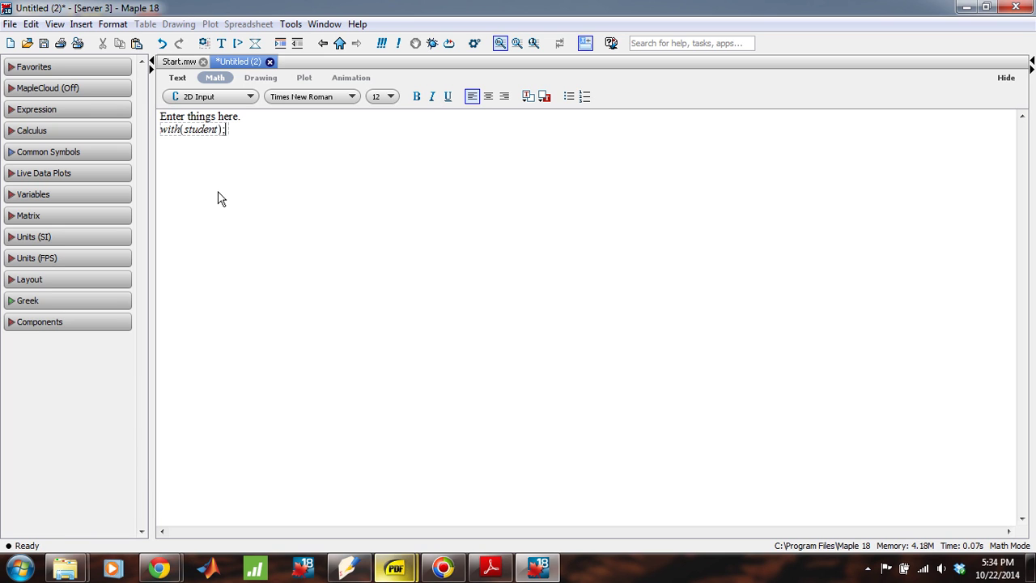
{"action": "key", "text": "Return"}
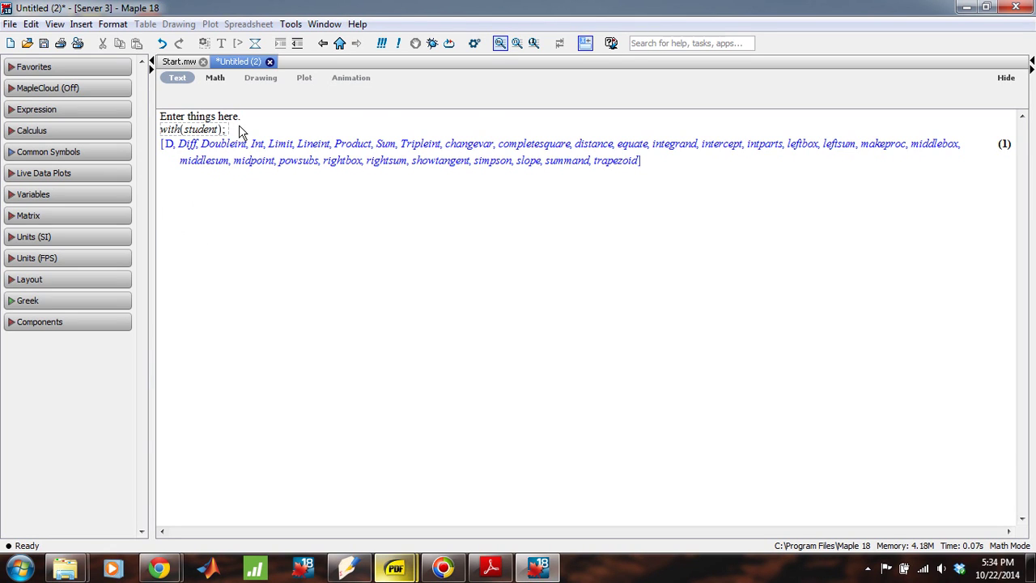
{"action": "left_click", "coordinate": [248, 161]}
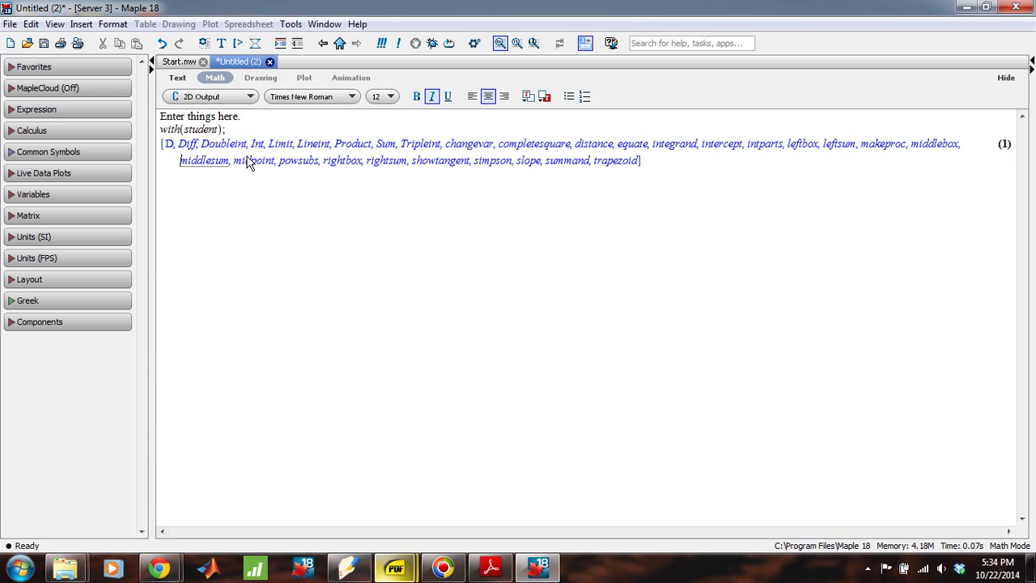
{"action": "key", "text": "Home"}
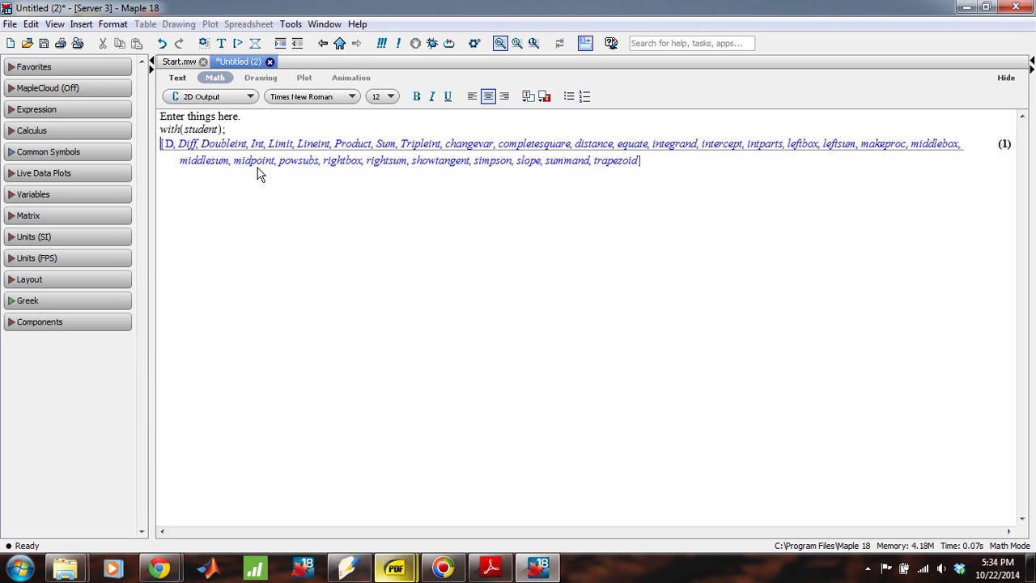
{"action": "key", "text": "Up"}
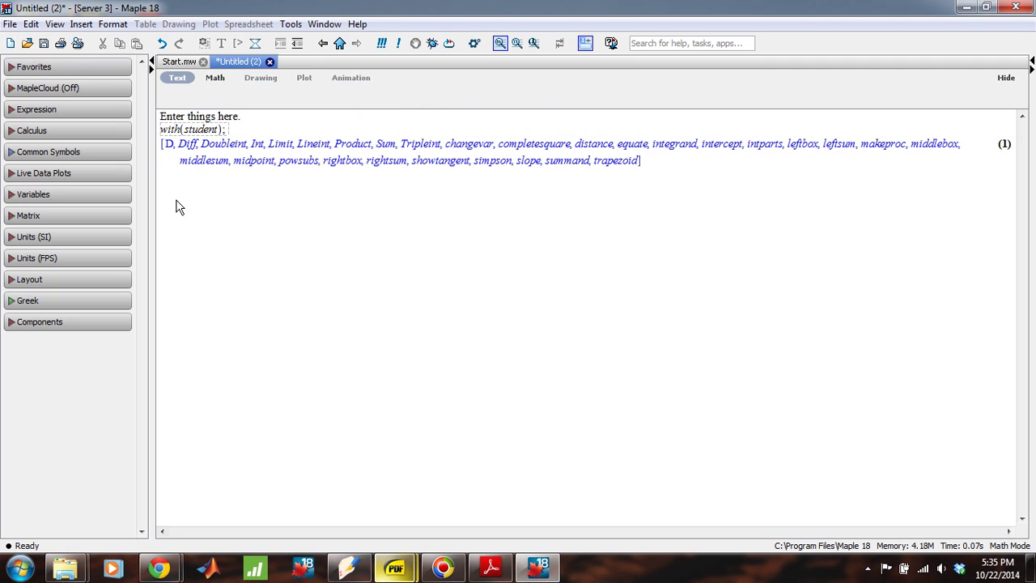
{"action": "left_click", "coordinate": [169, 158]}
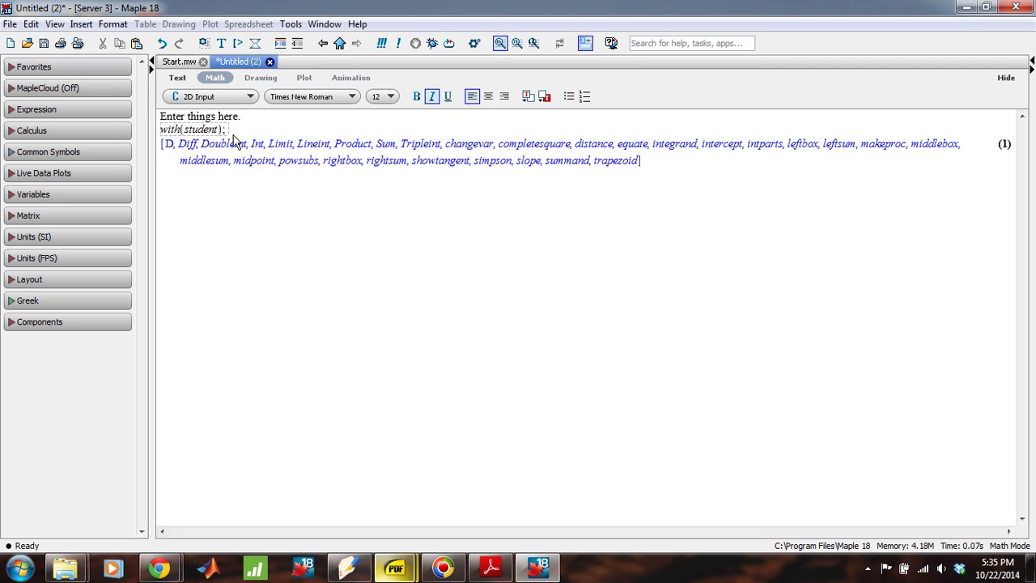
{"action": "key", "text": "Return"}
Step: Locate leftbox in the student command list and return to the empty input line below
{"action": "left_click", "coordinate": [166, 152]}
{"action": "double_click", "coordinate": [829, 148]}
{"action": "double_click", "coordinate": [800, 144]}
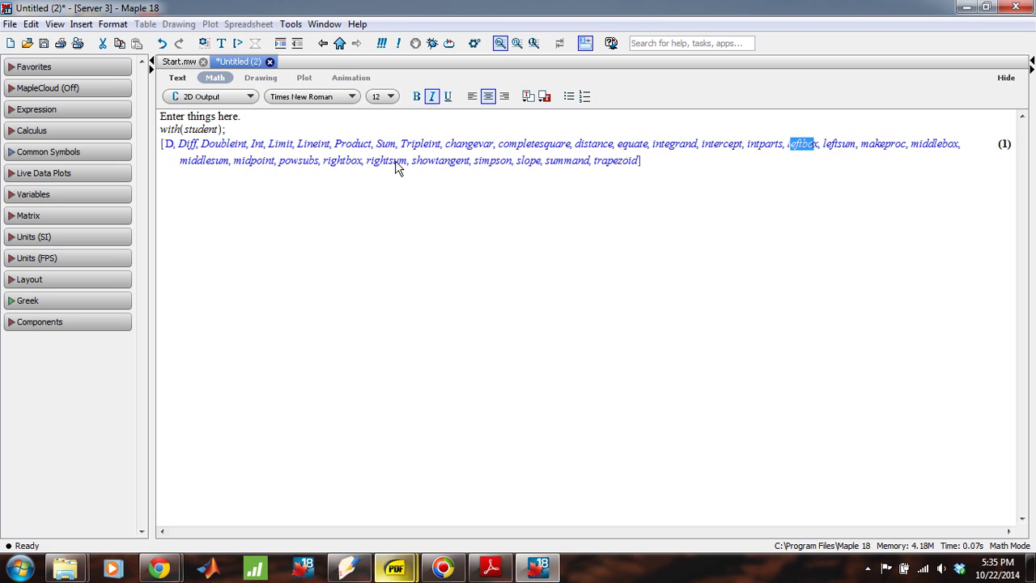
{"action": "left_click", "coordinate": [189, 199]}
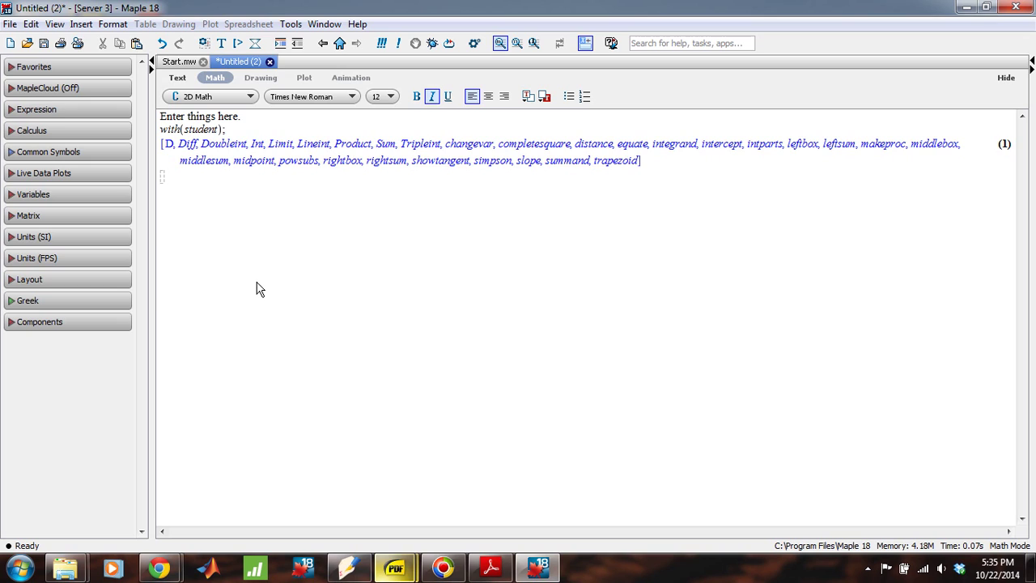
Step: Define f := sin(x^2) and execute it
{"action": "type", "text": "f := sin(x^2"}
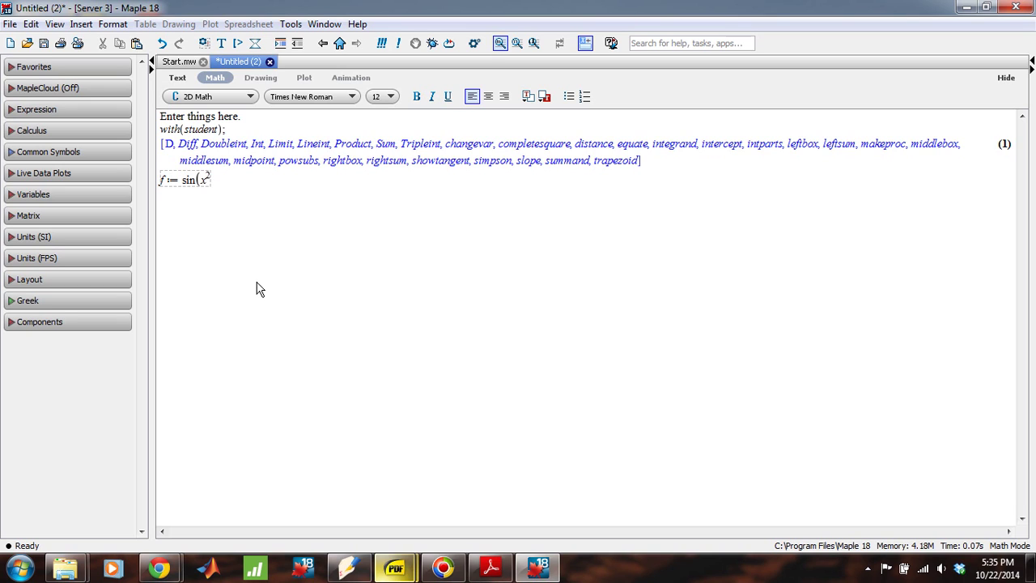
{"action": "key", "text": "Right"}
{"action": "type", "text": ")"}
{"action": "key", "text": "Return"}
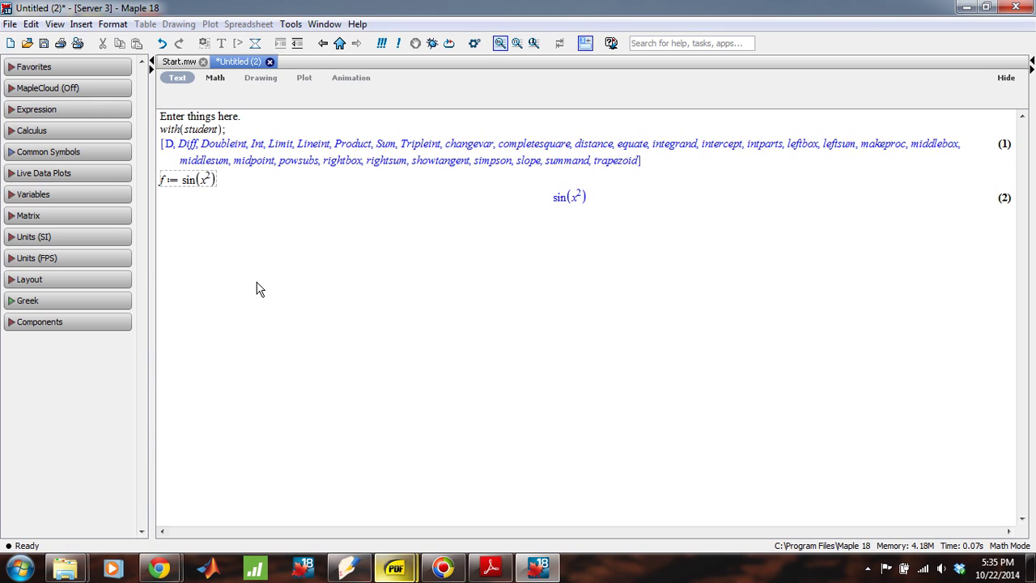
{"action": "left_click", "coordinate": [214, 194]}
{"action": "key", "text": "Right"}
{"action": "key", "text": "Right"}
{"action": "key", "text": "Right"}
{"action": "key", "text": "Right"}
{"action": "key", "text": "Right"}
{"action": "key", "text": "Right"}
{"action": "key", "text": "Right"}
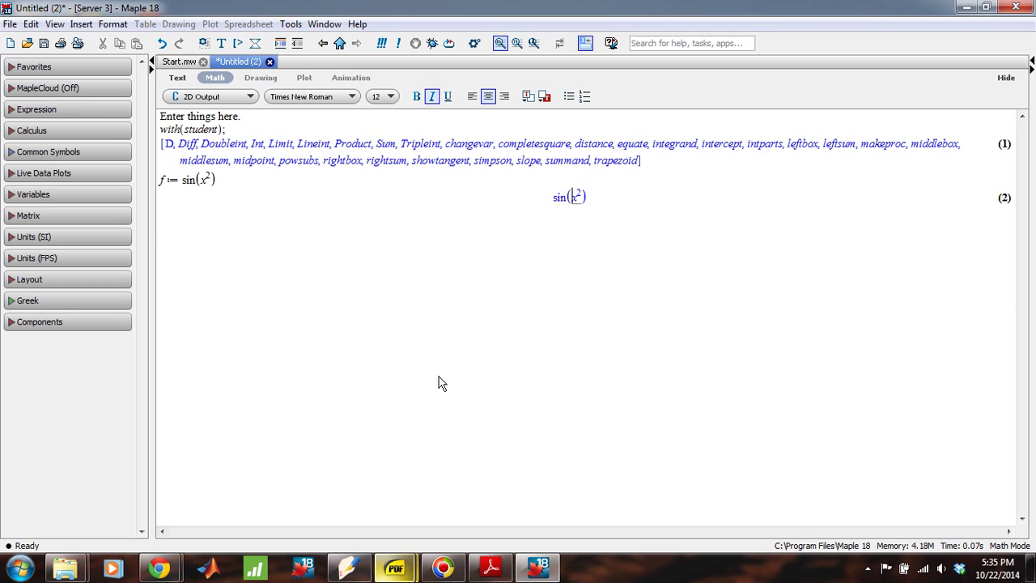
{"action": "key", "text": "Return"}
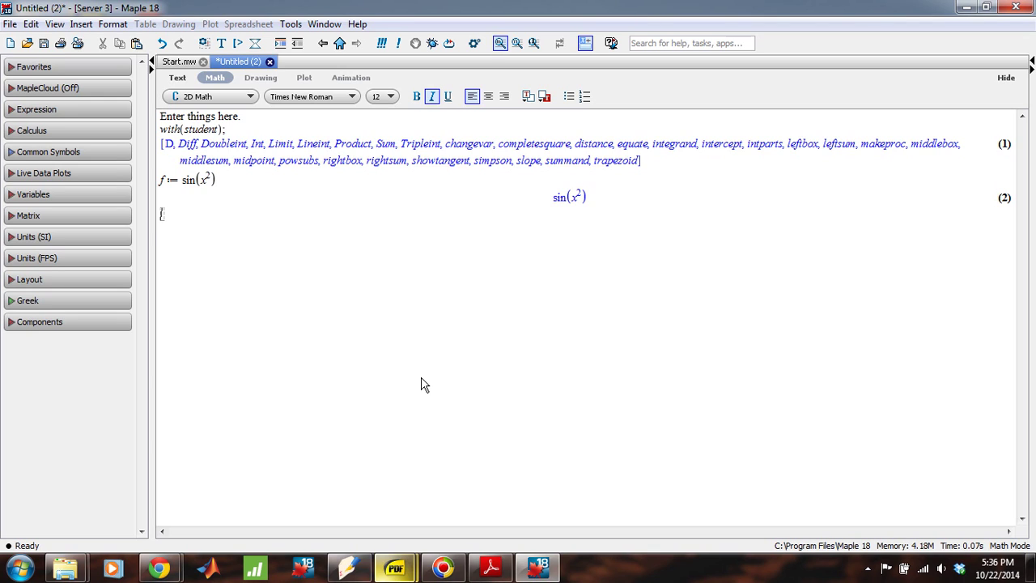
Step: Assign a := 0 and b := π, taking π from the Common Symbols palette
{"action": "type", "text": "a:=0"}
{"action": "key", "text": "Return"}
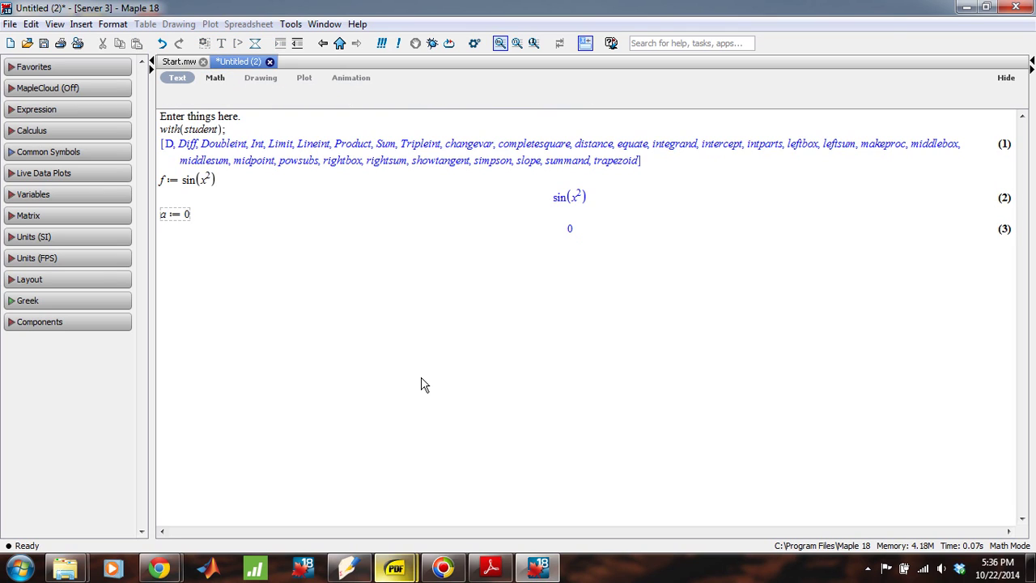
{"action": "left_click", "coordinate": [587, 247]}
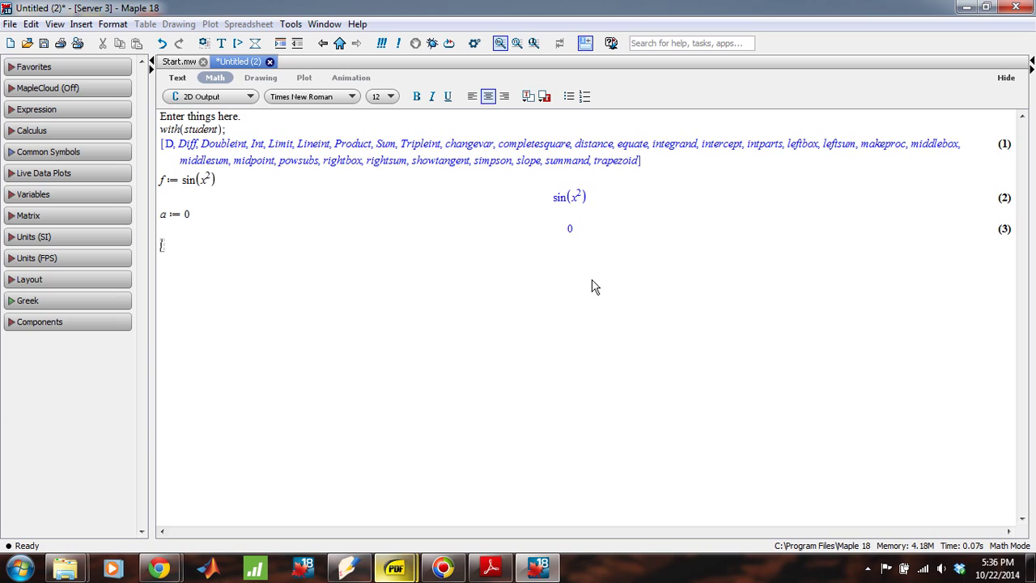
{"action": "type", "text": "b"}
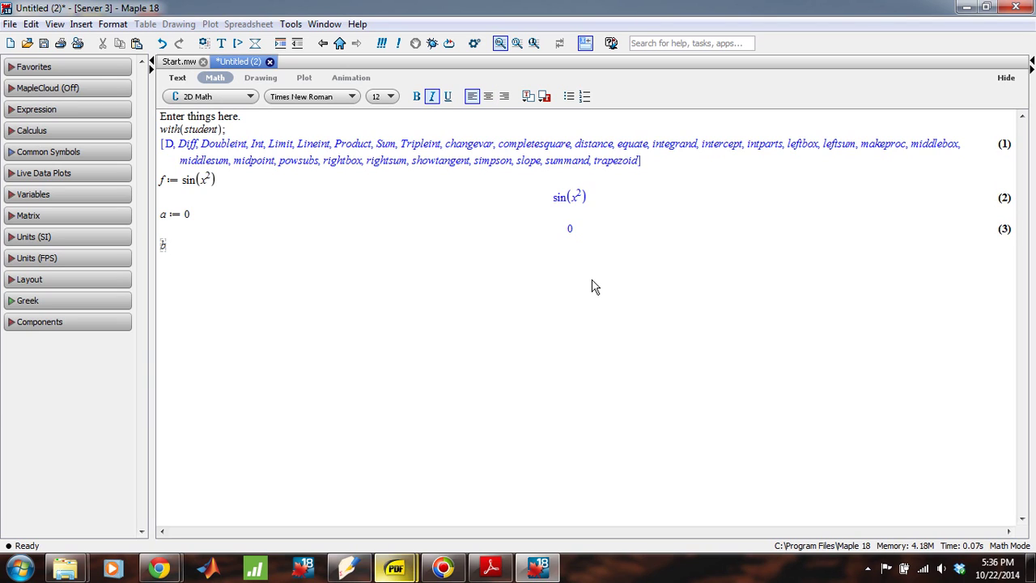
{"action": "type", "text": ":="}
{"action": "left_click", "coordinate": [17, 153]}
{"action": "left_click", "coordinate": [18, 170]}
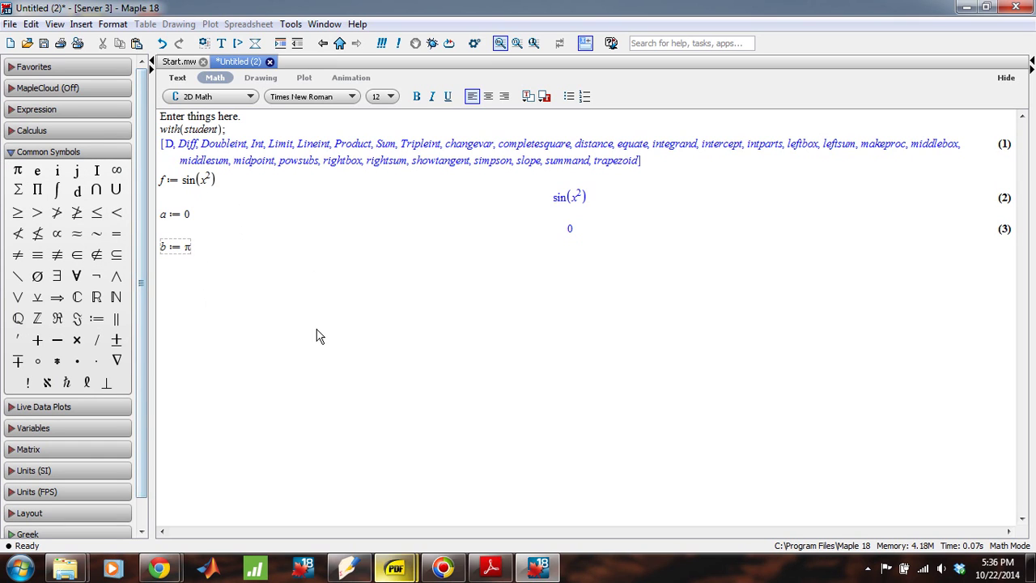
{"action": "key", "text": "Return"}
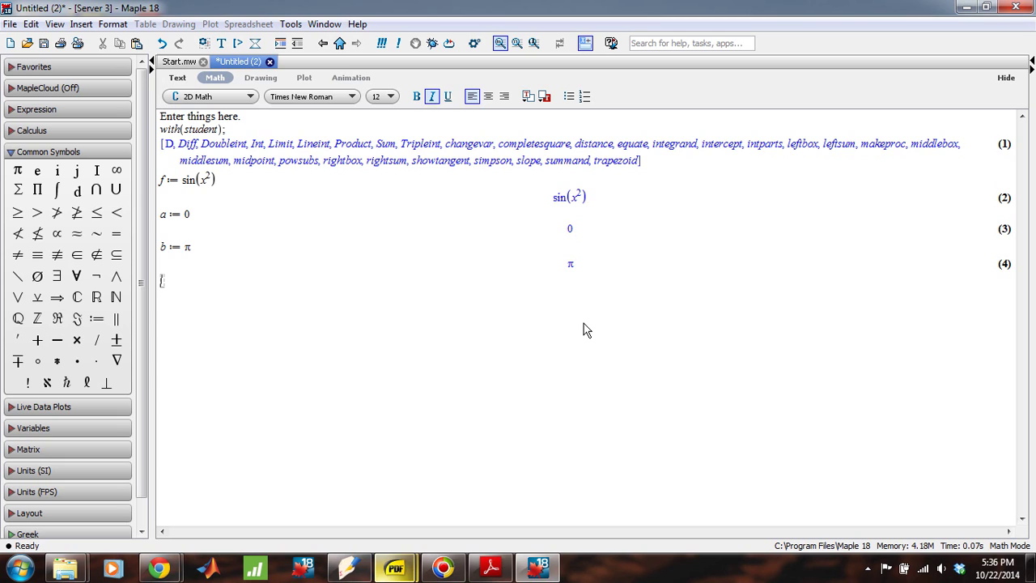
Step: Execute Int(f, x = a..b) to display the unevaluated integral of sin(x²) from 0 to π
{"action": "double_click", "coordinate": [257, 143]}
{"action": "left_click", "coordinate": [177, 298]}
{"action": "type", "text": "Int(f, x = a ..b)"}
{"action": "key", "text": "Return"}
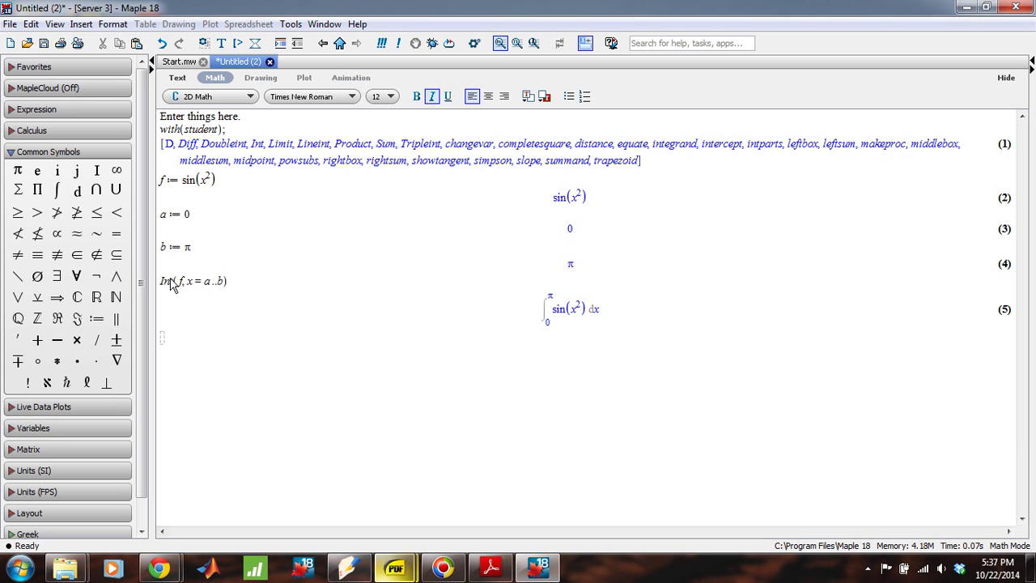
{"action": "left_click", "coordinate": [209, 180]}
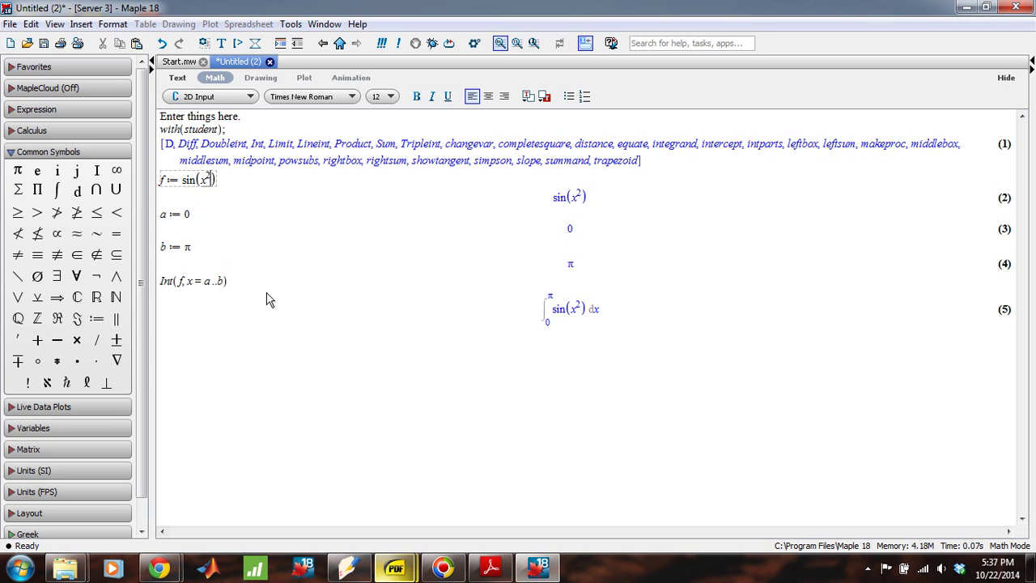
Step: Remove the exponent so f := sin(x), re-run the lines, and change Int to int to get 2
{"action": "key", "text": "BackSpace"}
{"action": "key", "text": "Return"}
{"action": "key", "text": "Return"}
{"action": "key", "text": "Return"}
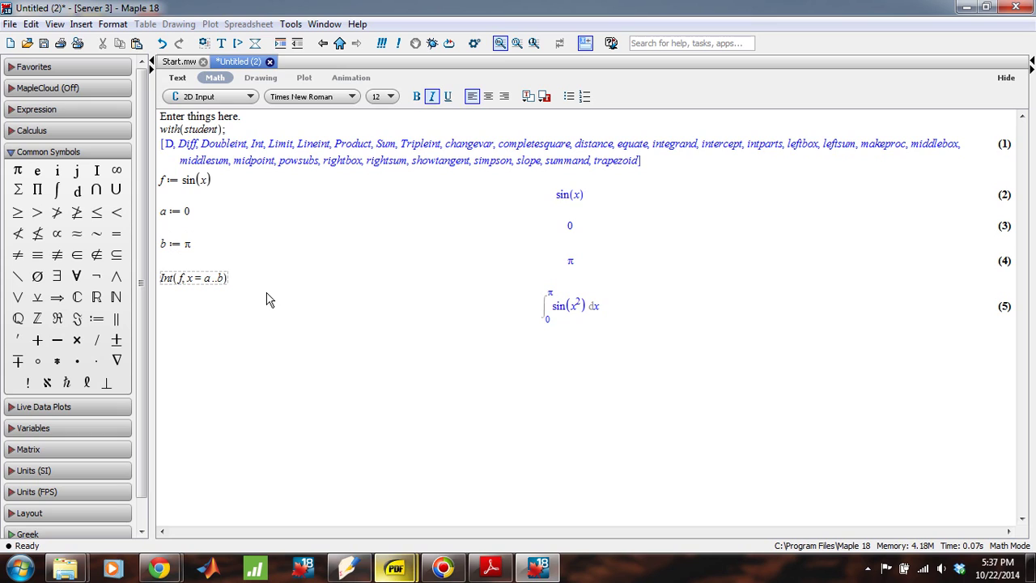
{"action": "key", "text": "Return"}
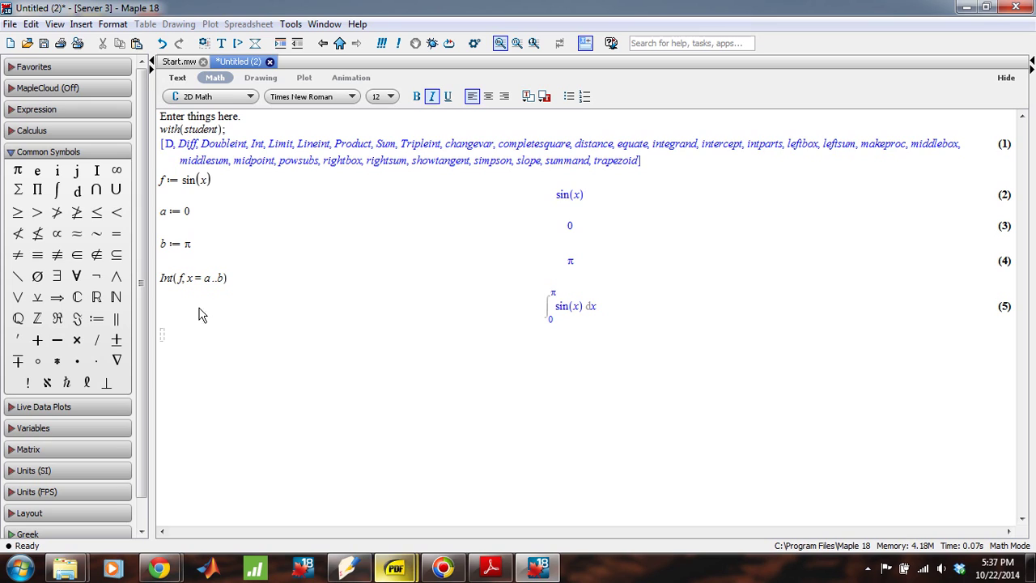
{"action": "left_click", "coordinate": [164, 278]}
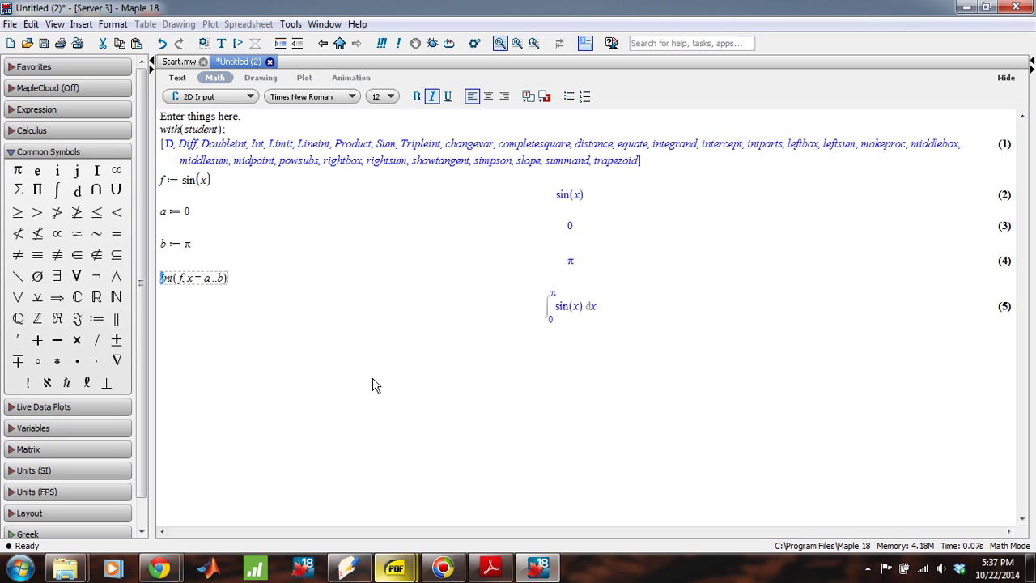
{"action": "type", "text": "i"}
{"action": "key", "text": "Return"}
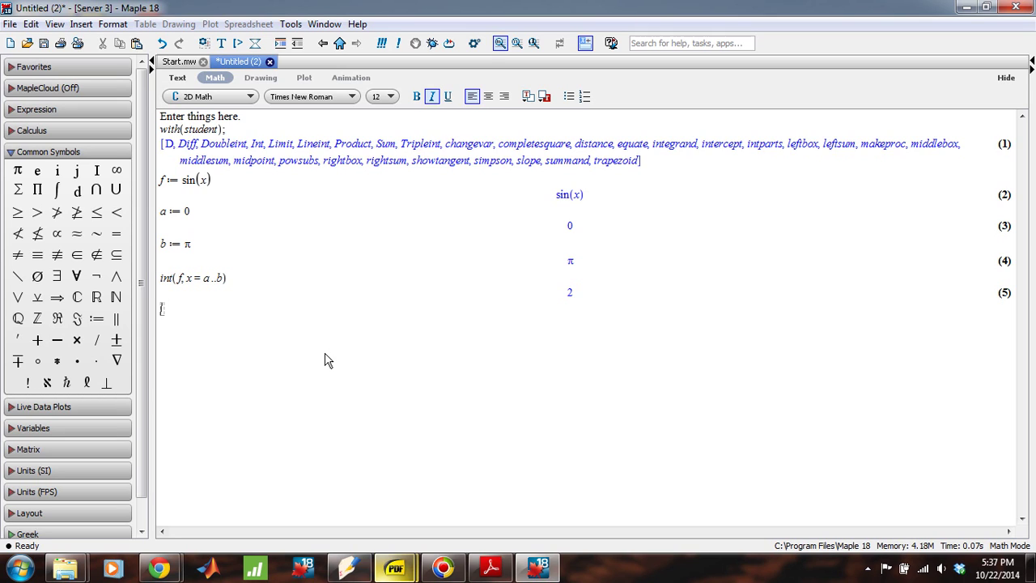
Step: Add ^2 back to f and re-execute the lines so int returns the FresnelS expression
{"action": "left_click", "coordinate": [206, 181]}
{"action": "type", "text": "^2"}
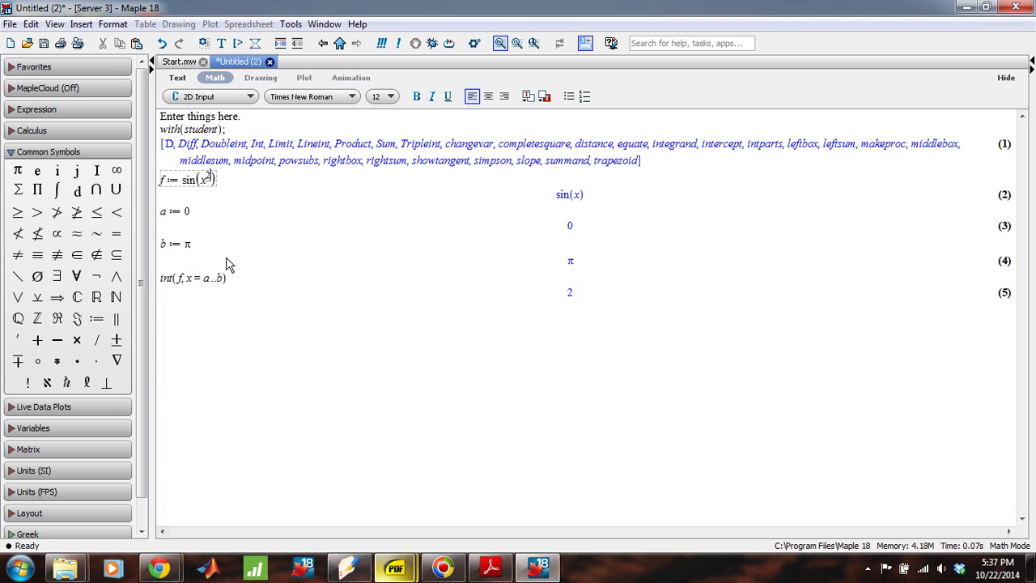
{"action": "key", "text": "Return"}
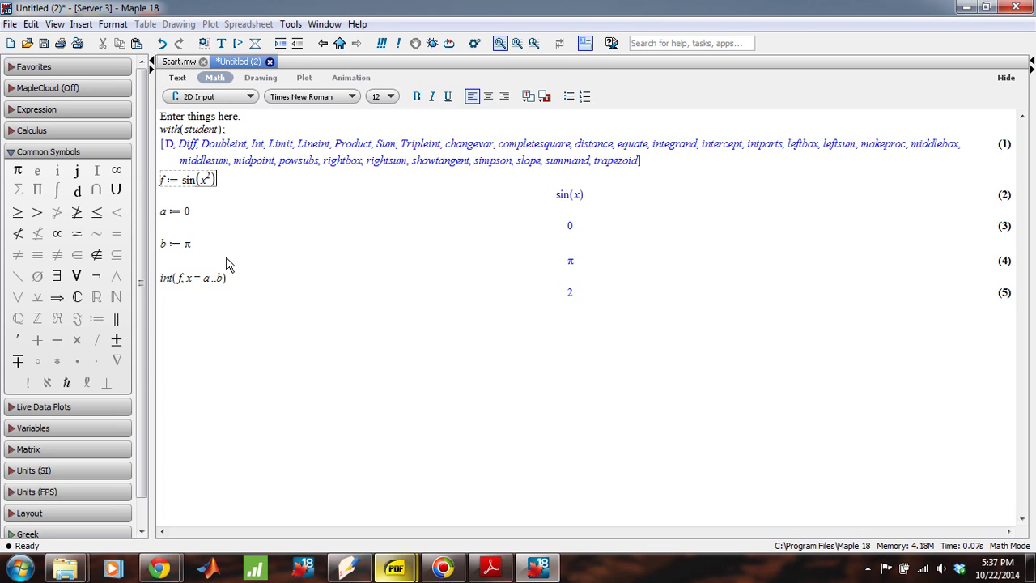
{"action": "key", "text": "Return"}
{"action": "key", "text": "Return"}
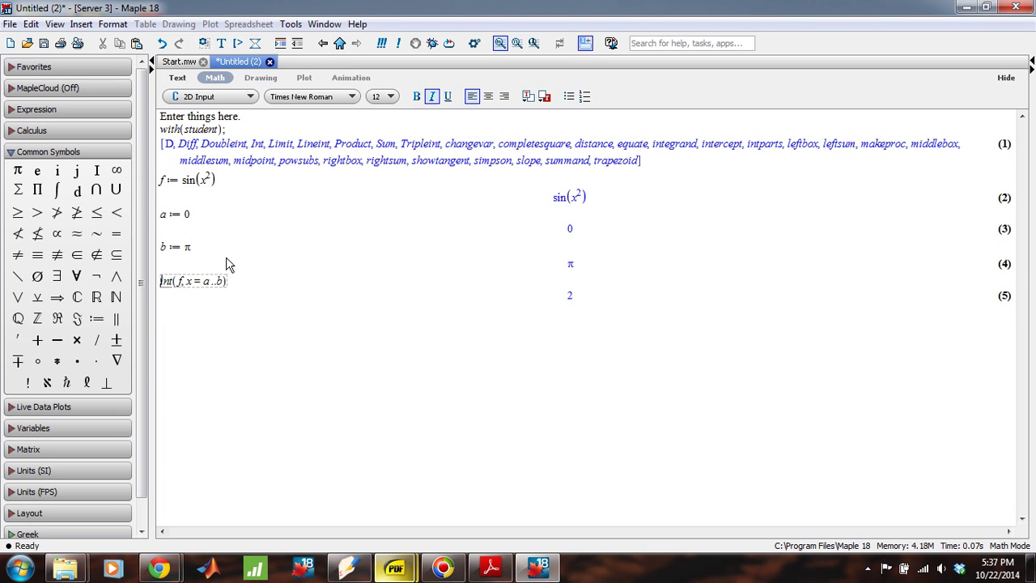
{"action": "key", "text": "Return"}
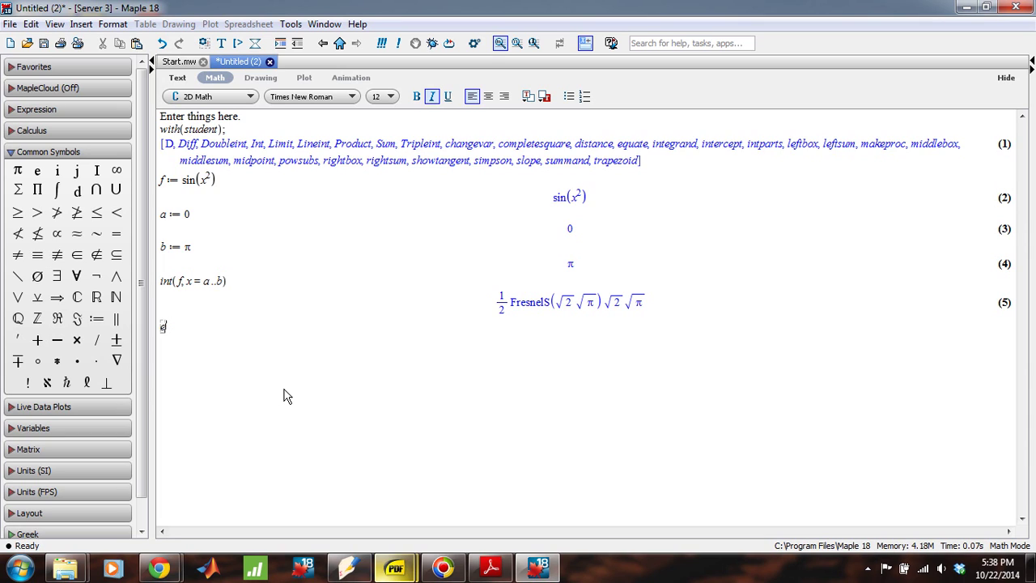
Step: Evaluate evalf(%) to get 0.7726517130, then add a fresh input line below output (6)
{"action": "type", "text": "("}
{"action": "type", "text": "%"}
{"action": "key", "text": "Return"}
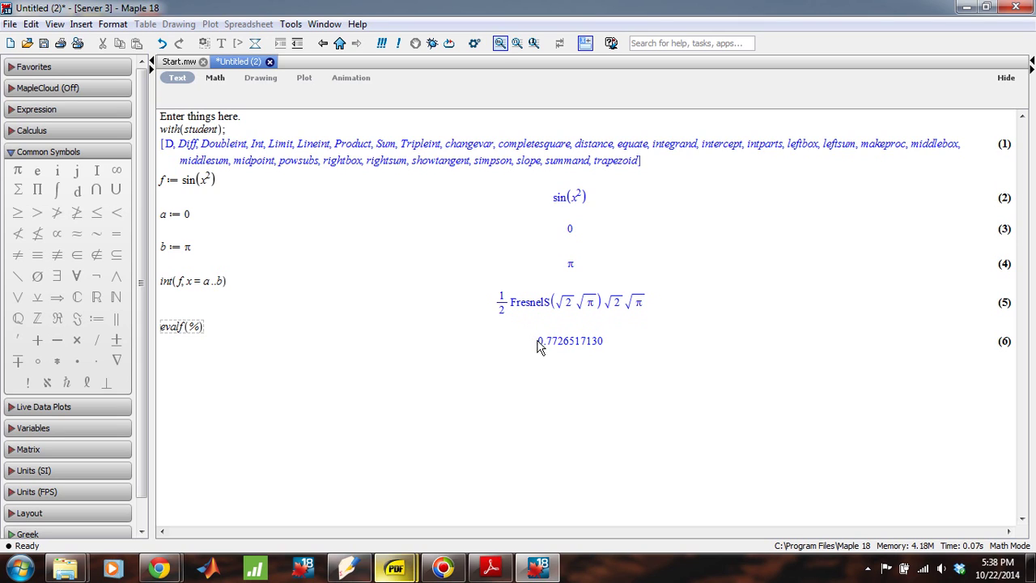
{"action": "left_click", "coordinate": [204, 330]}
{"action": "key", "text": "Return"}
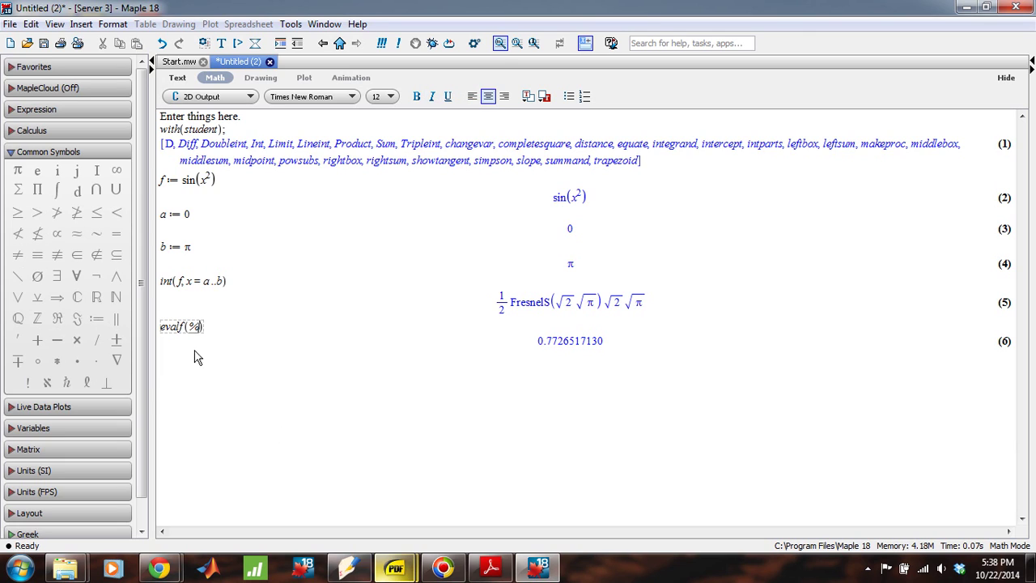
{"action": "left_click", "coordinate": [203, 333]}
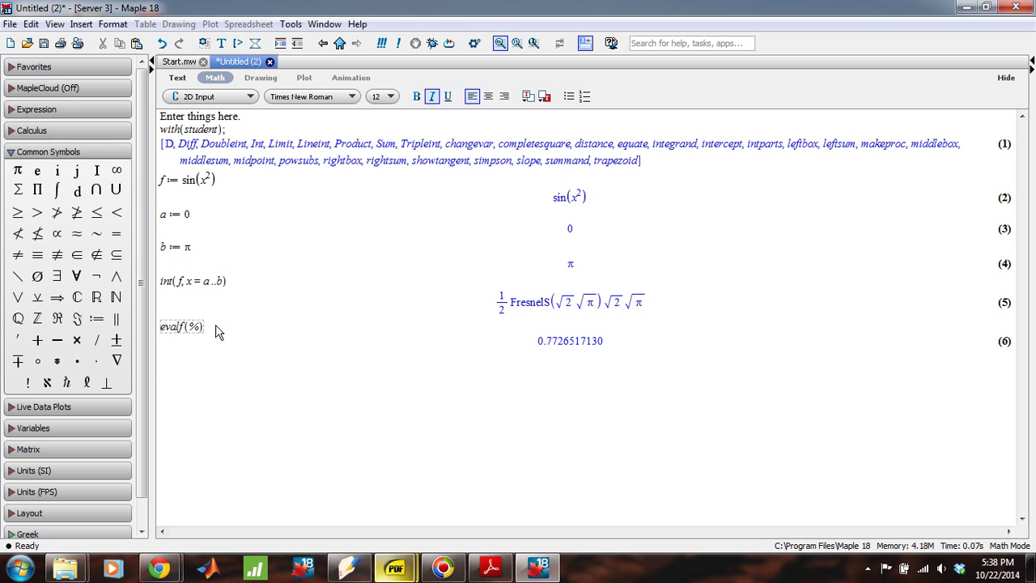
{"action": "left_click", "coordinate": [239, 346]}
{"action": "left_click", "coordinate": [607, 346]}
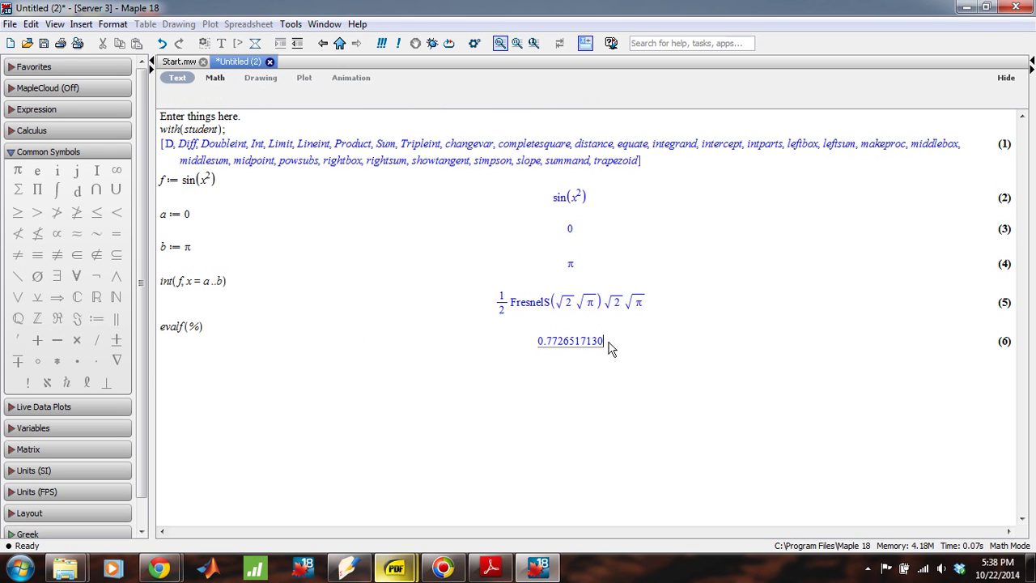
{"action": "left_click", "coordinate": [547, 345]}
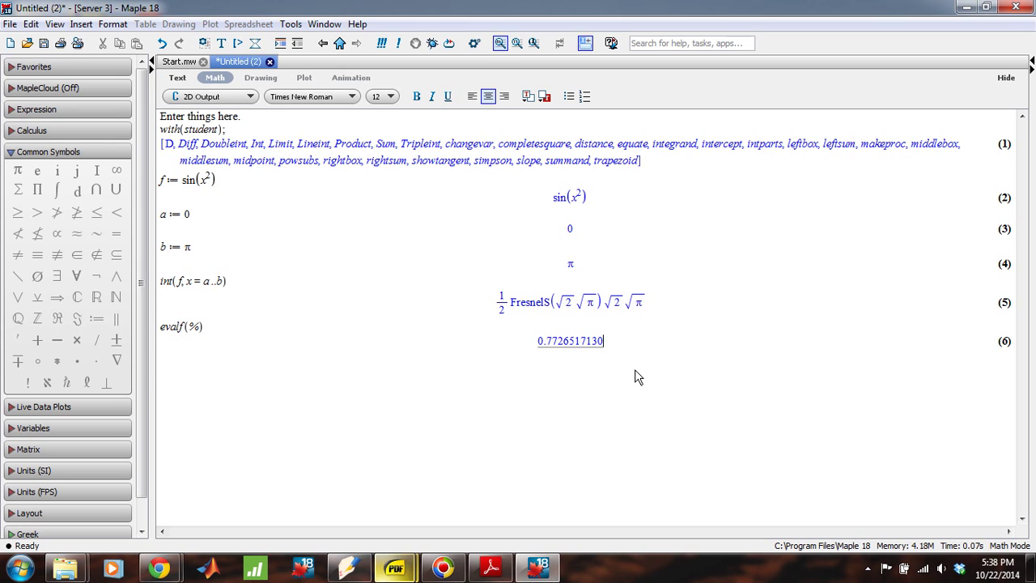
{"action": "key", "text": "Return"}
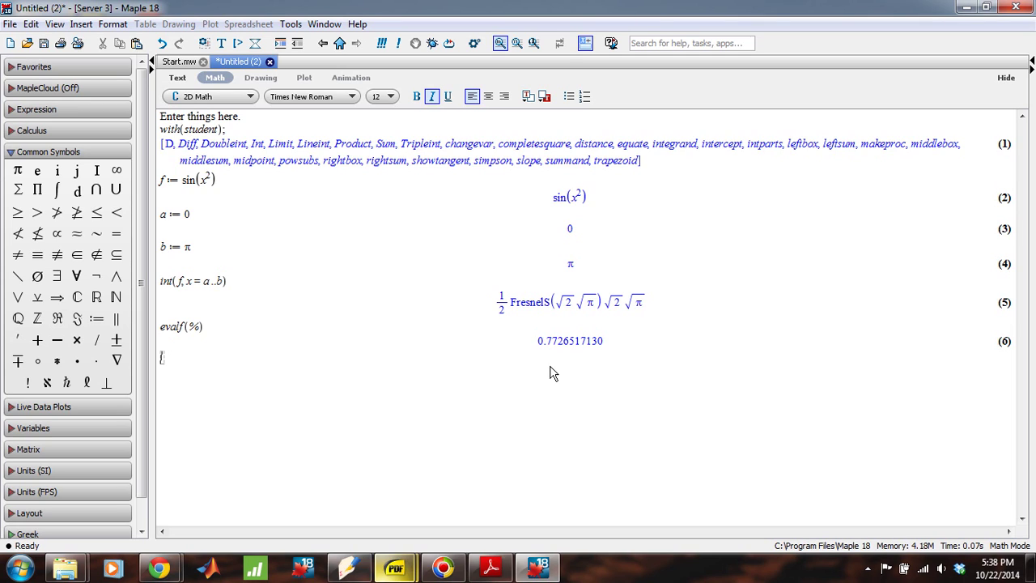
Step: Assign n := 10, then enter leftbox(f, x = a..b, n) for the left-box plot
{"action": "type", "text": "lef"}
{"action": "type", "text": ":"}
{"action": "type", "text": "= "}
{"action": "type", "text": "10"}
{"action": "key", "text": "Return"}
{"action": "type", "text": "leftbox("}
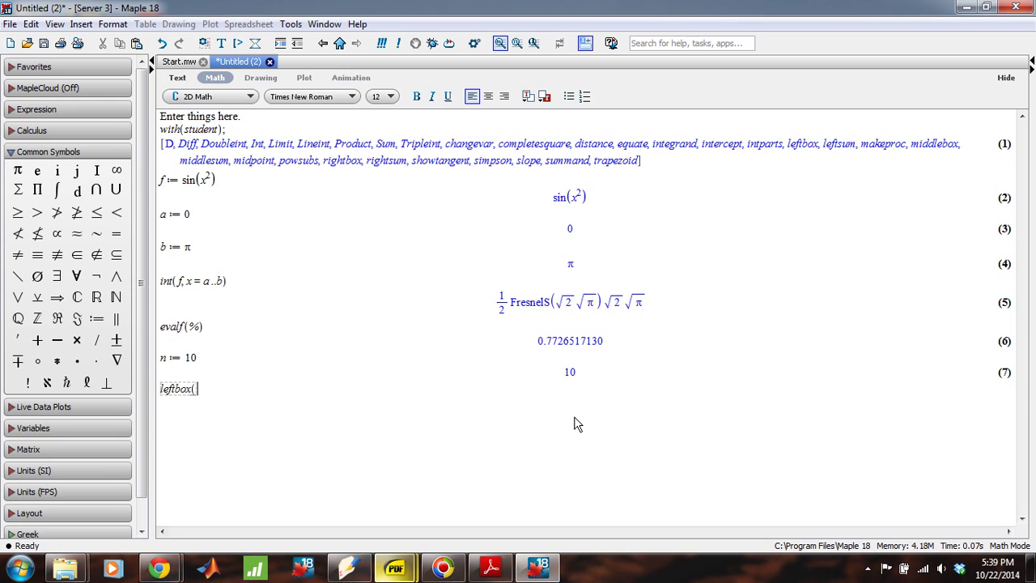
{"action": "type", "text": "f,"}
{"action": "type", "text": "x="}
{"action": "type", "text": "a..b)"}
{"action": "type", "text": "n"}
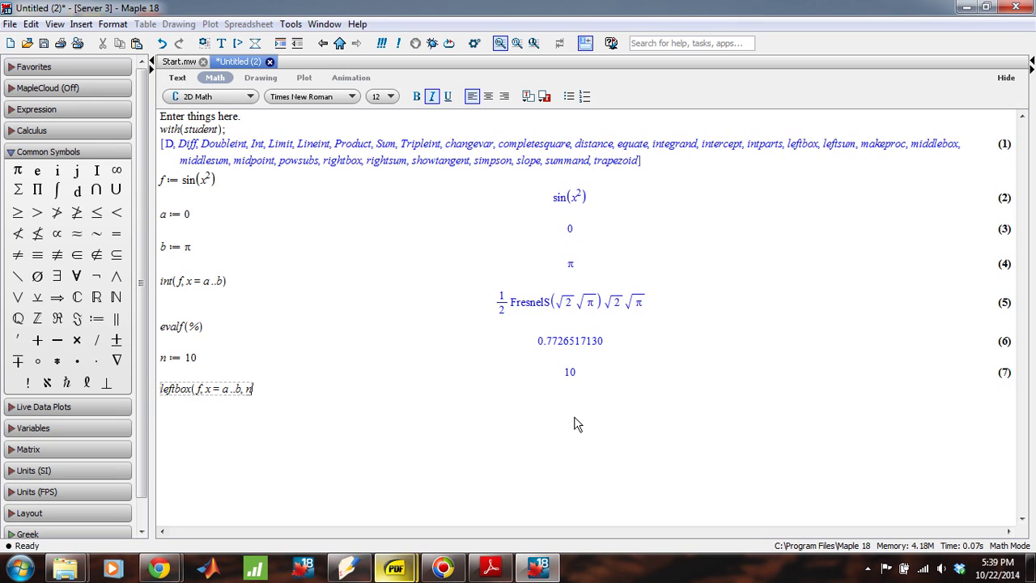
{"action": "type", "text": ")"}
Step: Run leftbox to draw ten left-endpoint boxes under sin(x²) on 0 to π
{"action": "key", "text": "Return"}
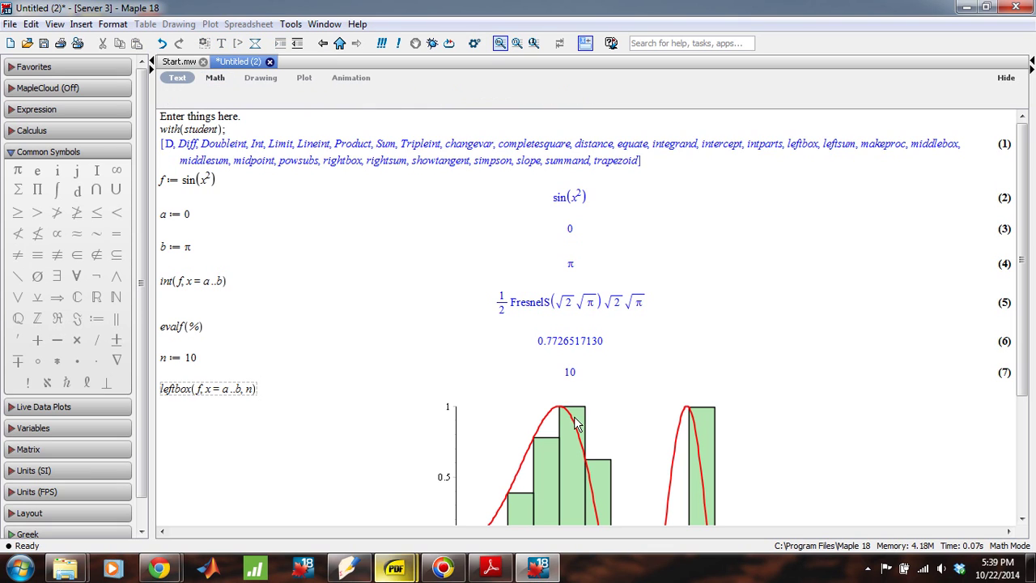
{"action": "scroll", "coordinate": [607, 469], "scroll_direction": "down", "scroll_amount": 5}
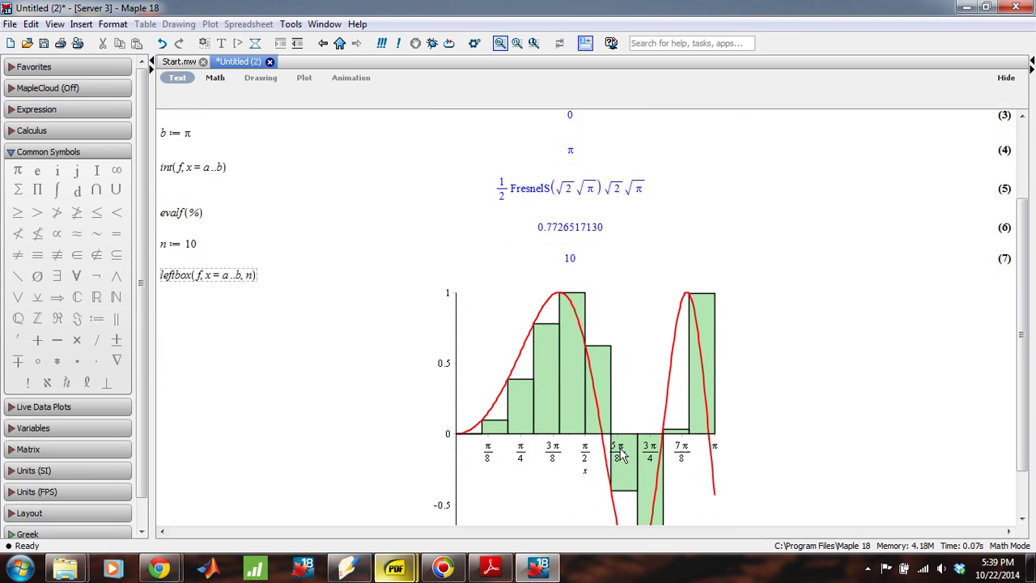
{"action": "scroll", "coordinate": [622, 452], "scroll_direction": "down", "scroll_amount": 1}
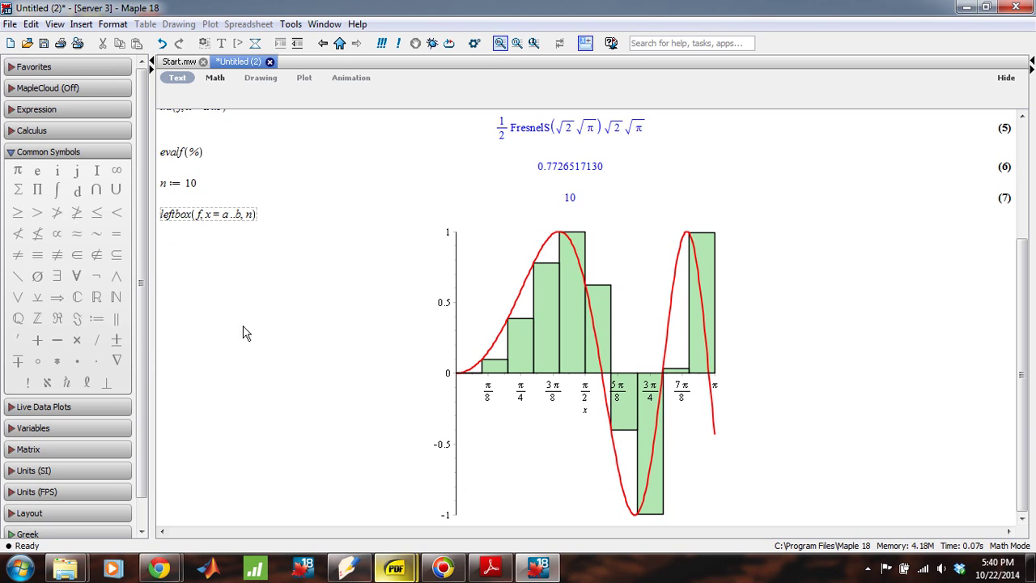
Step: Add a new math-input line below the left-box plot, beginning leftsum
{"action": "left_click", "coordinate": [721, 404]}
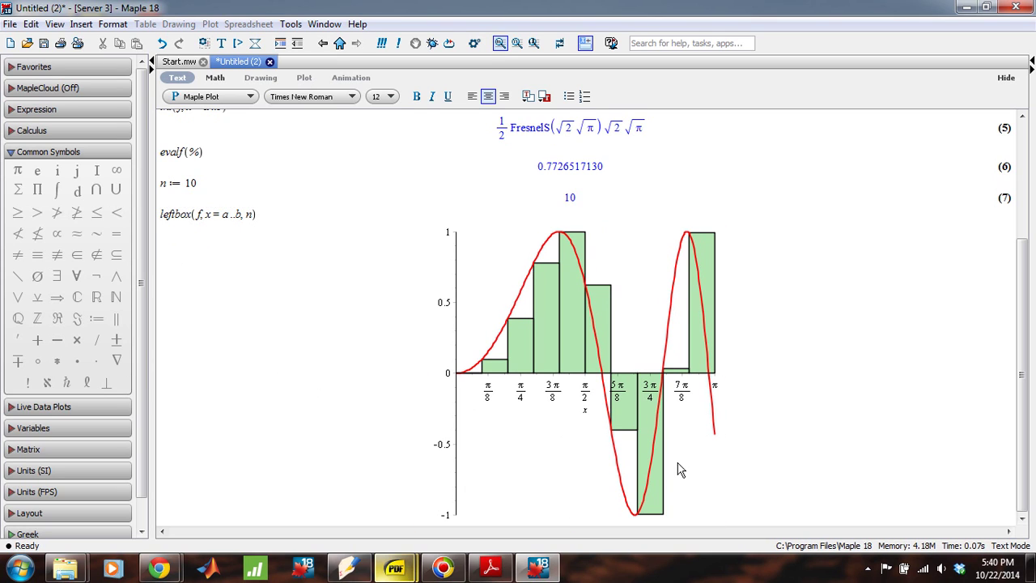
{"action": "scroll", "coordinate": [678, 470], "scroll_direction": "down", "scroll_amount": 1}
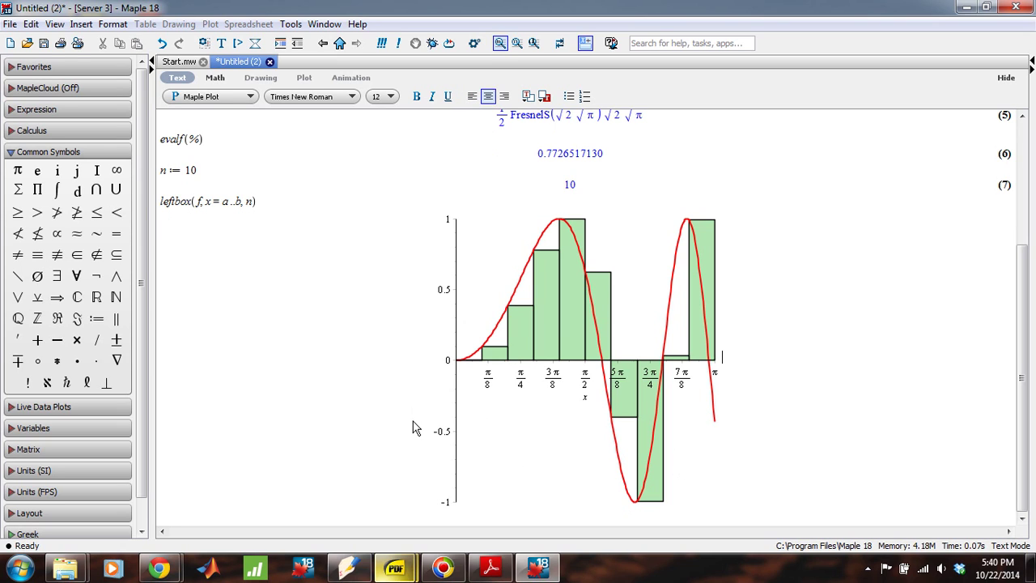
{"action": "key", "text": "Return"}
{"action": "type", "text": "le"}
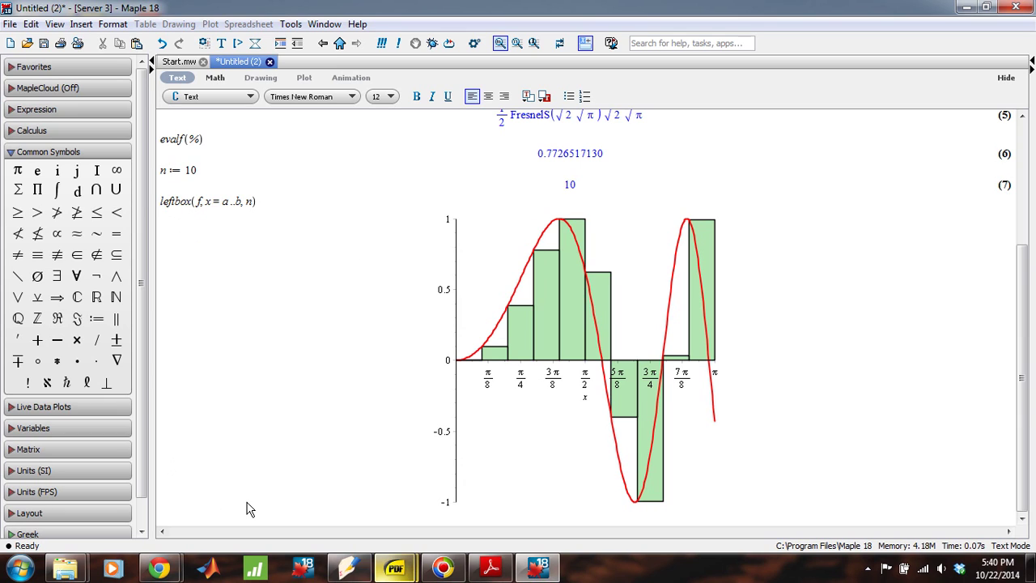
{"action": "left_click", "coordinate": [209, 77]}
Step: Evaluate leftsum(f, x = a..b, n), giving (1/10)π·Σ sin(i²π²/100) for i = 0 to 9
{"action": "type", "text": "leftsum("}
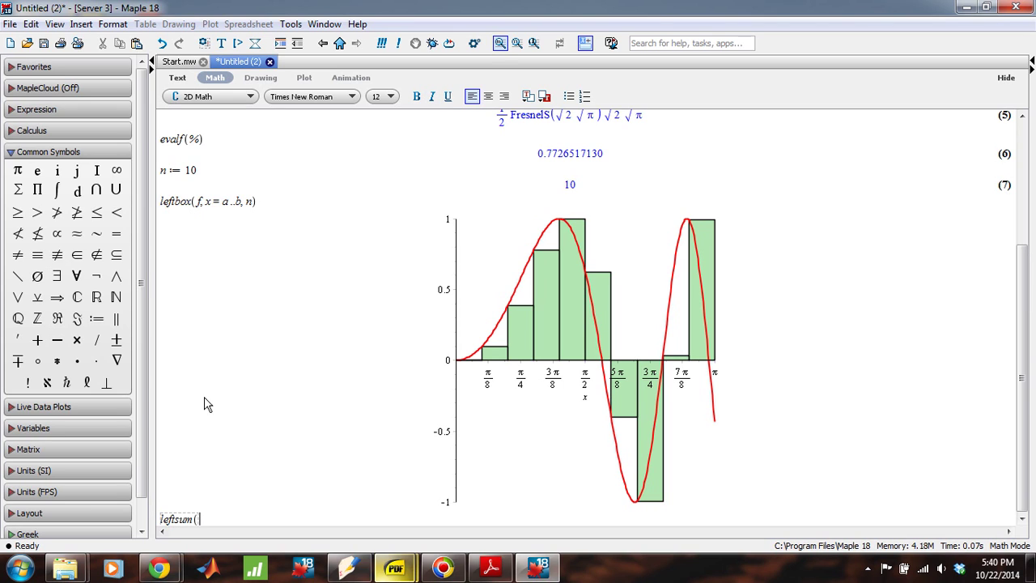
{"action": "type", "text": "f, x = a ..b, n)"}
{"action": "key", "text": "F5"}
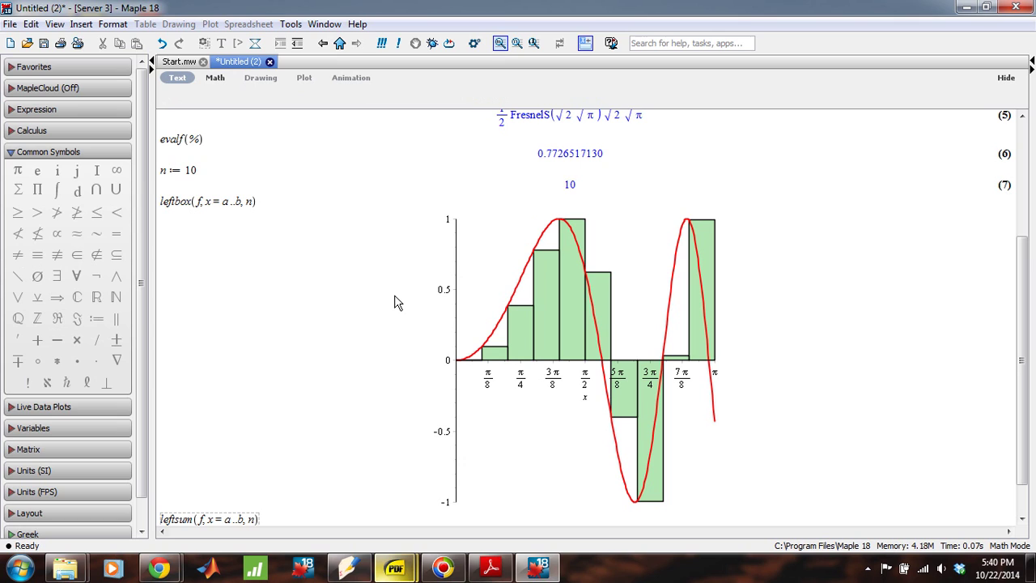
{"action": "key", "text": "Return"}
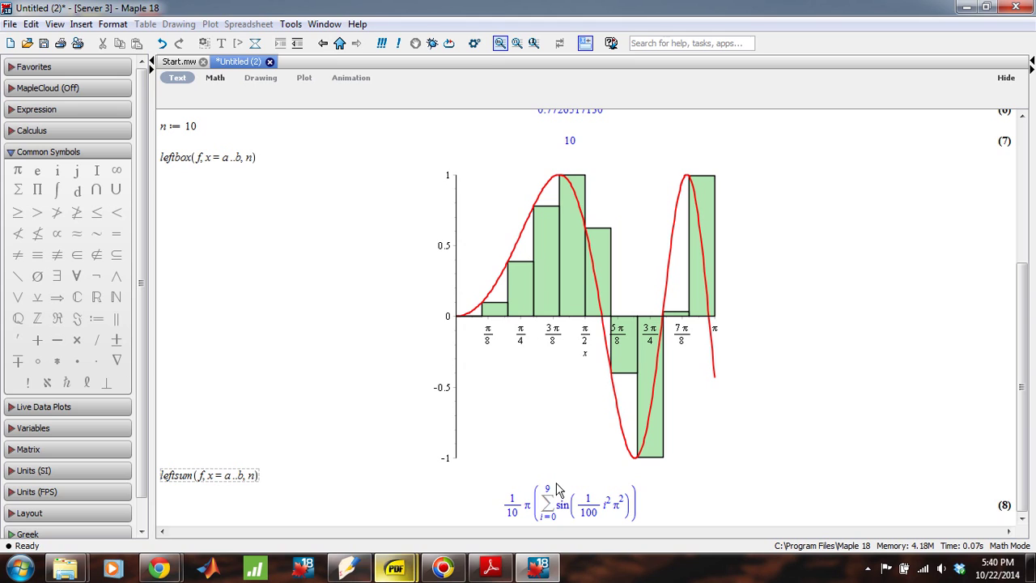
{"action": "left_click", "coordinate": [170, 476]}
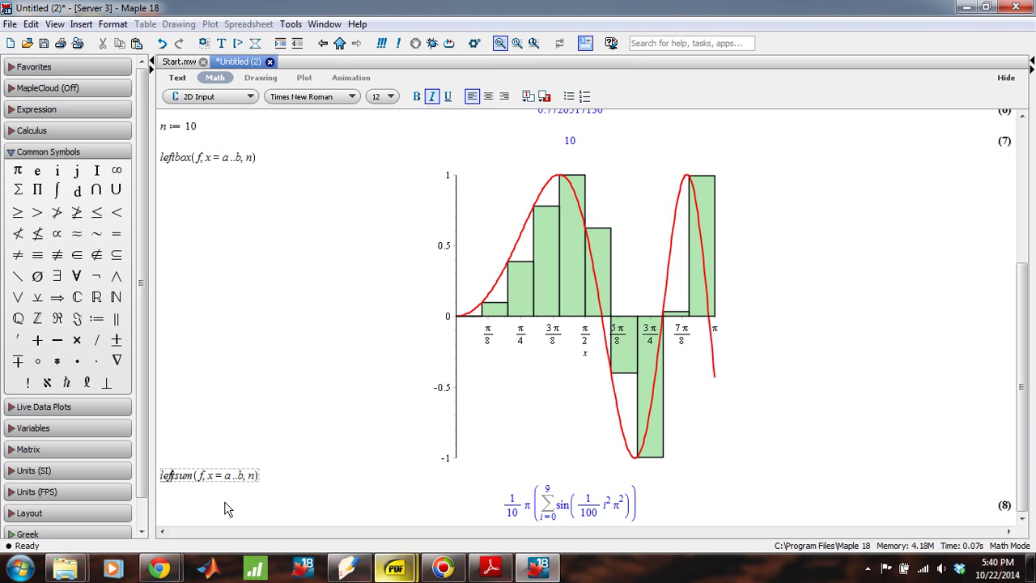
Step: Evaluate evalf(%) to get the left sum's decimal value 0.7899725458
{"action": "key", "text": "Return"}
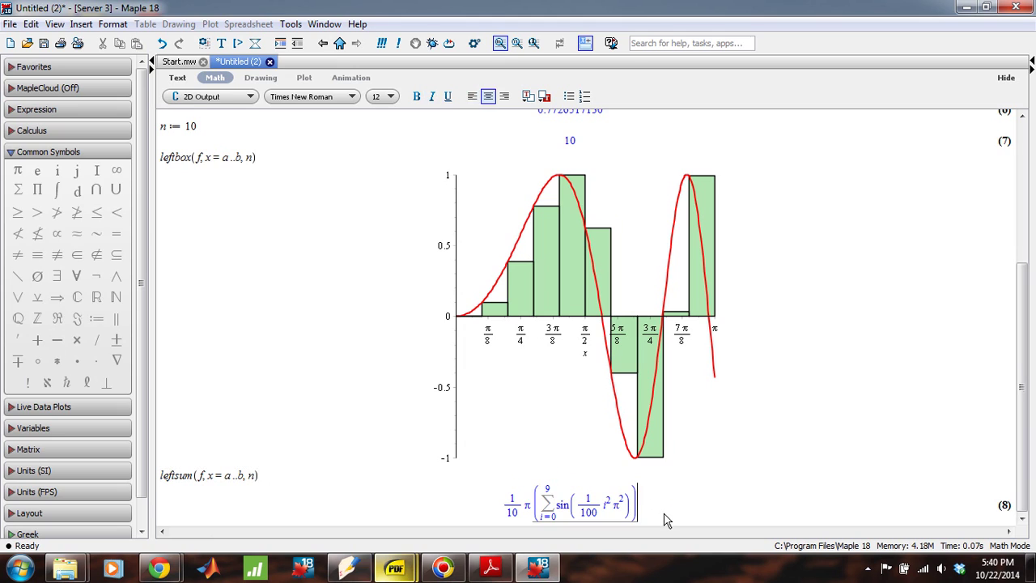
{"action": "type", "text": "eva"}
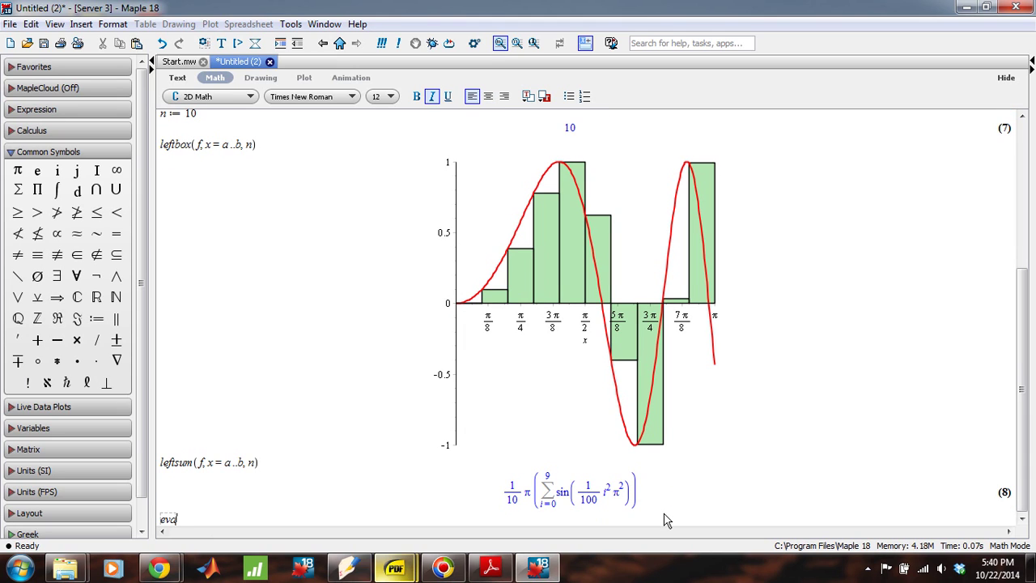
{"action": "type", "text": "lf(%"}
{"action": "key", "text": "Return"}
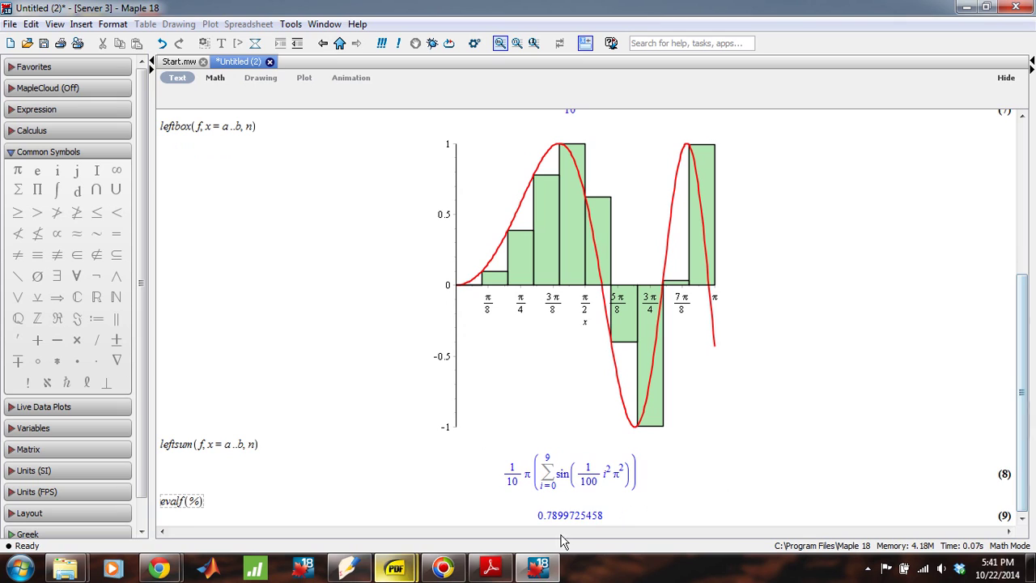
Step: Highlight digits of 0.7899725458 and 0.7726517130 to compare, then start a new line
{"action": "left_click_drag", "start_coordinate": [546, 516], "coordinate": [606, 520]}
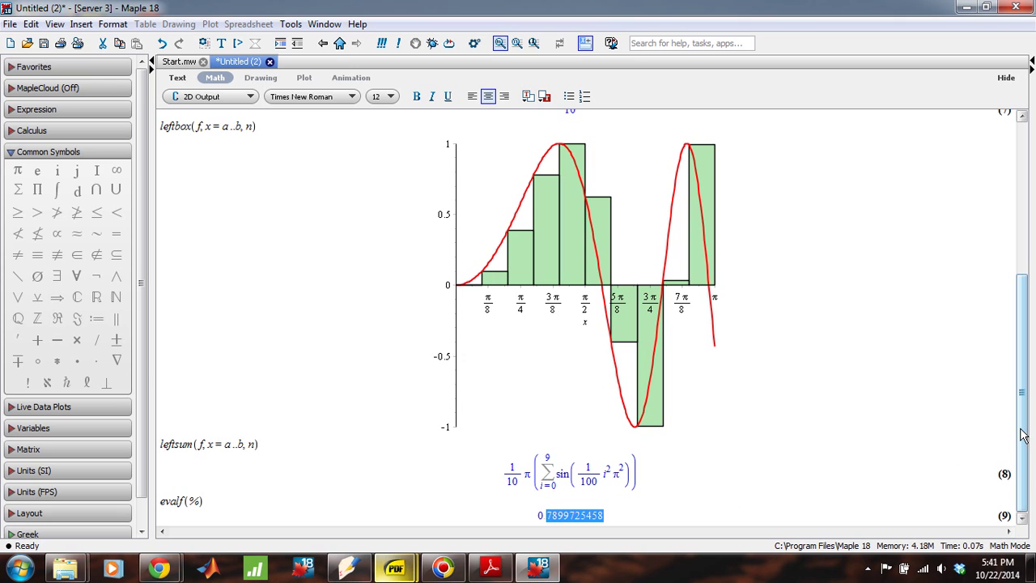
{"action": "left_click_drag", "start_coordinate": [1021, 434], "coordinate": [1008, 413]}
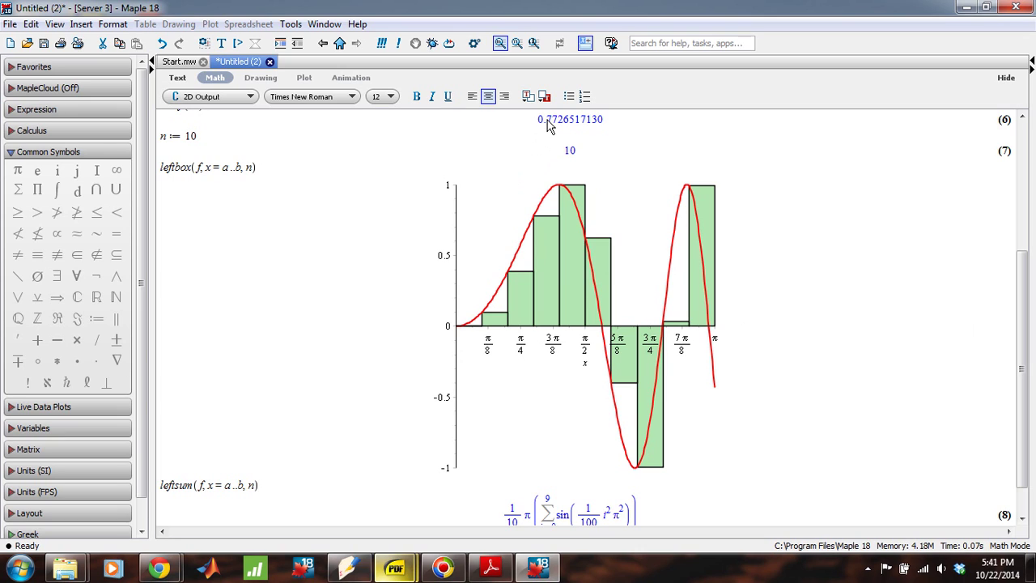
{"action": "left_click_drag", "start_coordinate": [547, 120], "coordinate": [601, 121]}
{"action": "scroll", "coordinate": [552, 317], "scroll_direction": "down", "scroll_amount": 2}
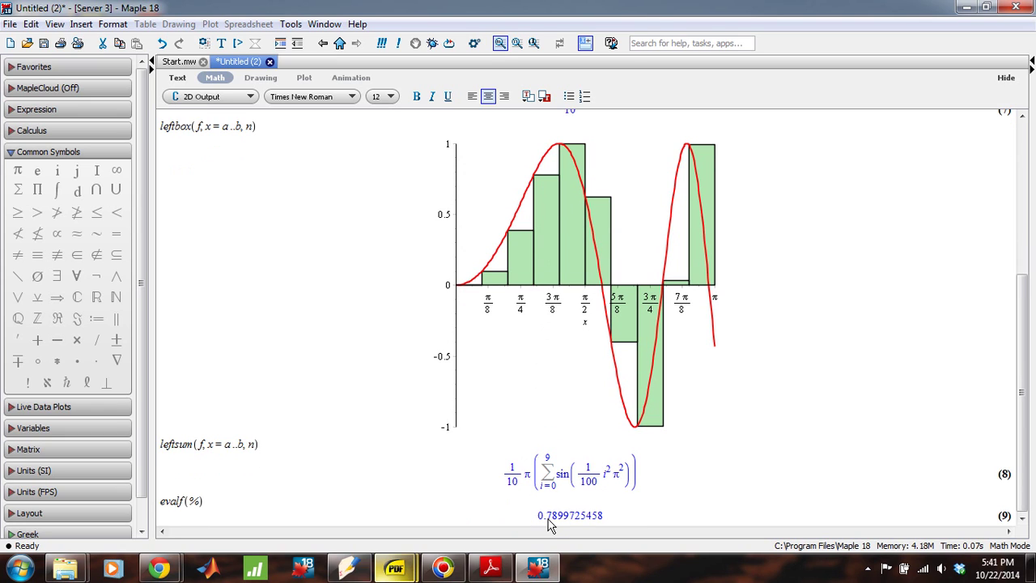
{"action": "left_click_drag", "start_coordinate": [548, 524], "coordinate": [599, 524]}
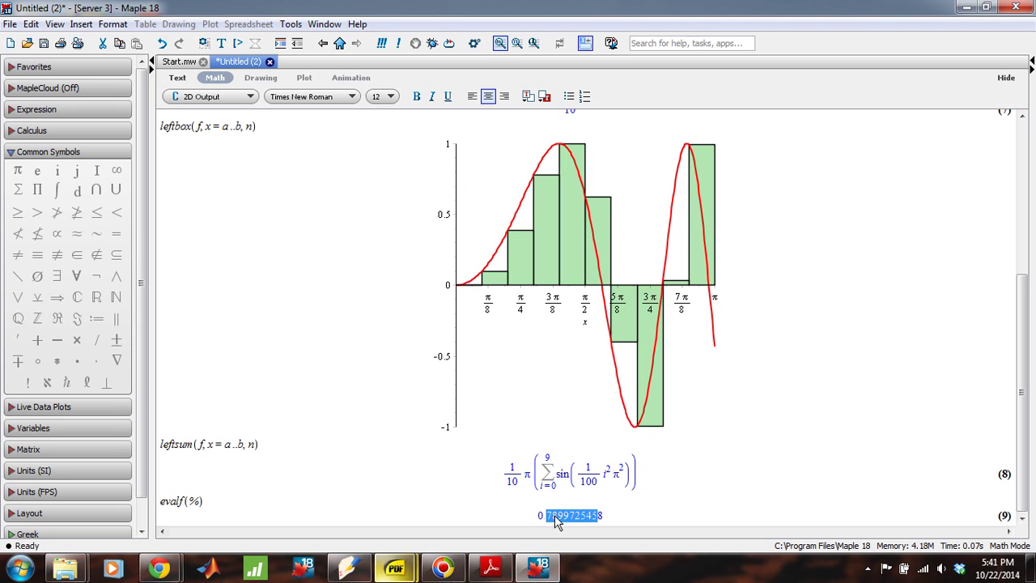
{"action": "left_click", "coordinate": [556, 519]}
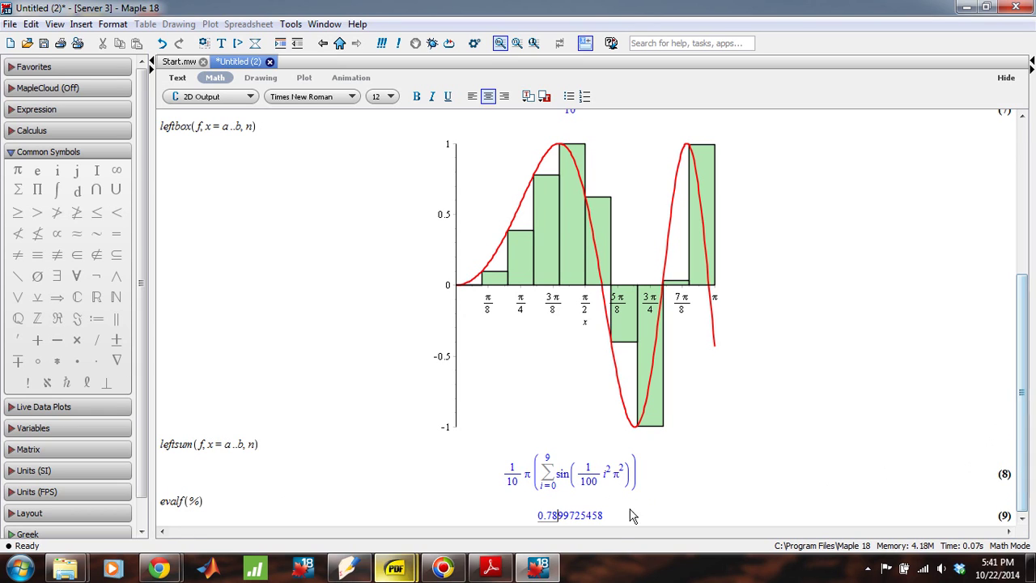
{"action": "key", "text": "Return"}
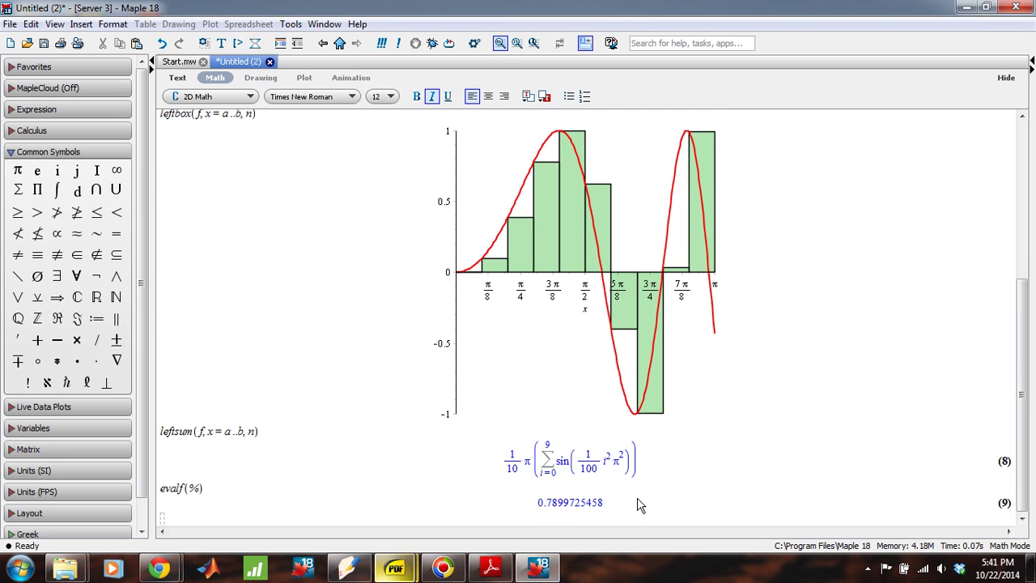
Step: Run middlebox(f, x = a..b, n) to plot ten midpoint boxes under sin(x²)
{"action": "type", "text": "middle"}
{"action": "key", "text": "Escape"}
{"action": "key", "text": "Return"}
{"action": "type", "text": "(f, x = a"}
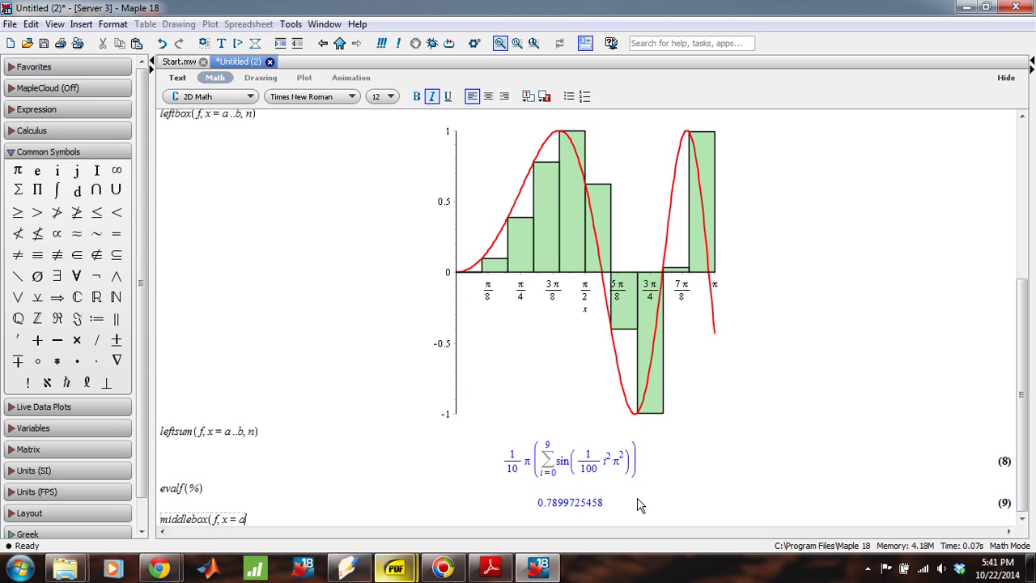
{"action": "type", "text": "..b, n"}
{"action": "key", "text": "Return"}
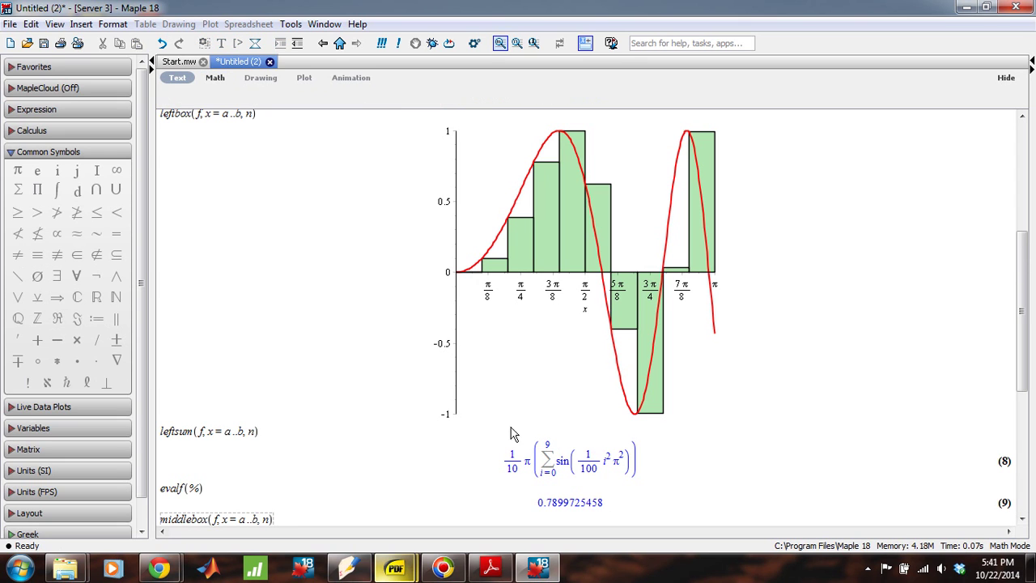
{"action": "scroll", "coordinate": [1028, 429], "scroll_direction": "down", "scroll_amount": 5}
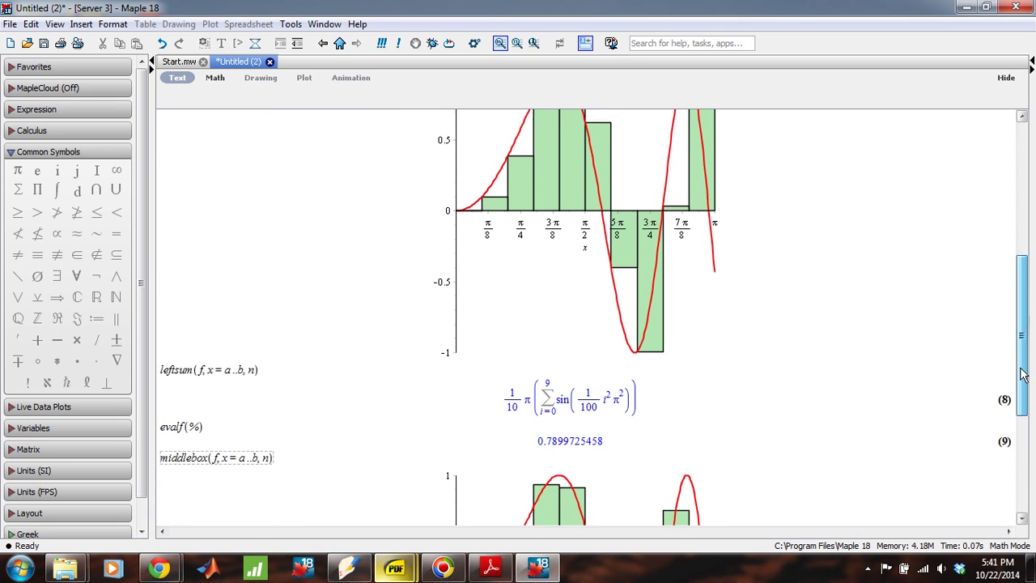
{"action": "left_click_drag", "start_coordinate": [1034, 432], "coordinate": [1034, 473]}
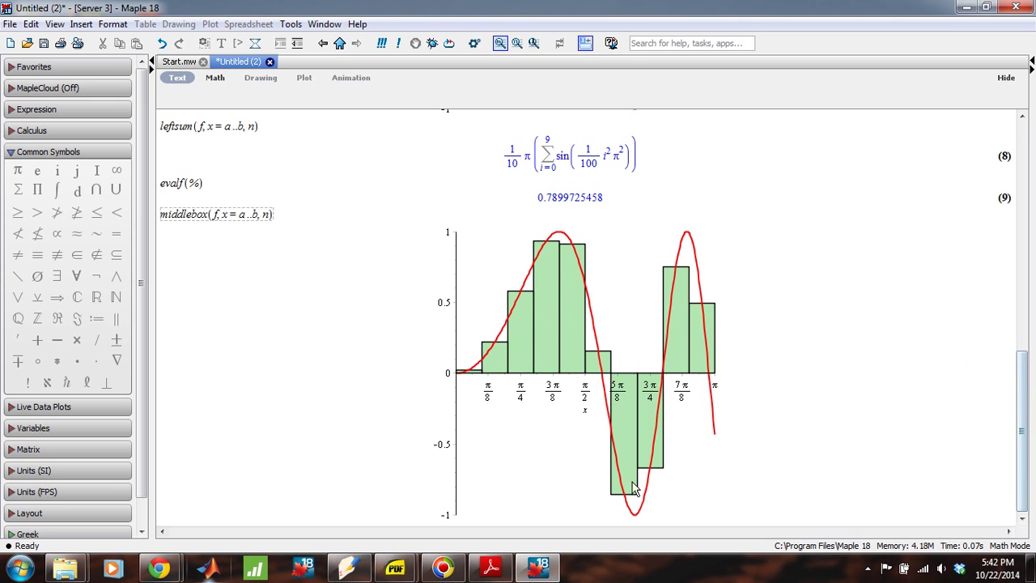
Step: Add a new empty math-input line below the middlebox plot
{"action": "left_click", "coordinate": [741, 500]}
{"action": "key", "text": "Return"}
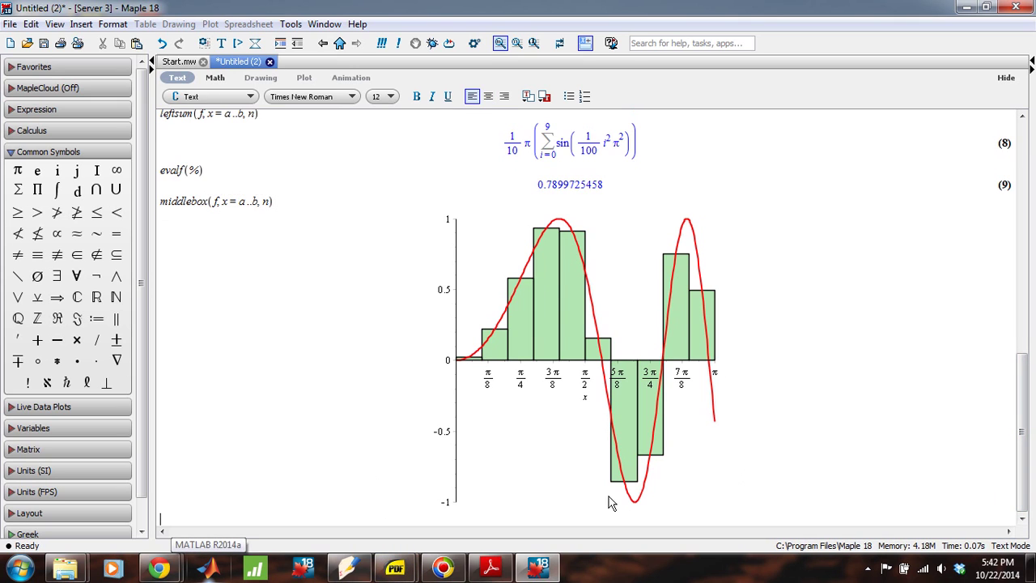
{"action": "left_click", "coordinate": [213, 79]}
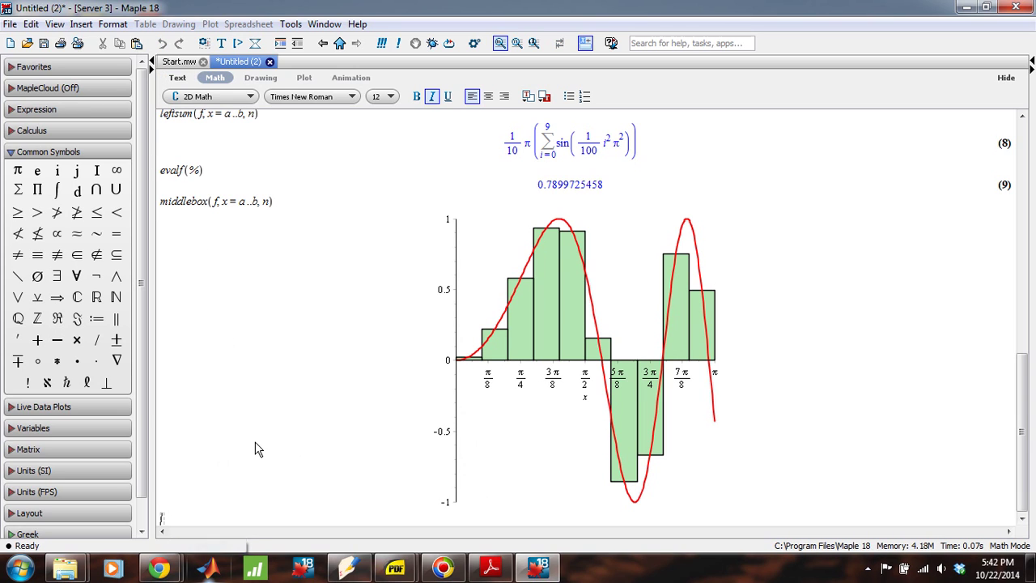
Step: Enter middlesum(f, x = a..b) and evaluate its decimal value with evalf(%)
{"action": "type", "text": "middlesum"}
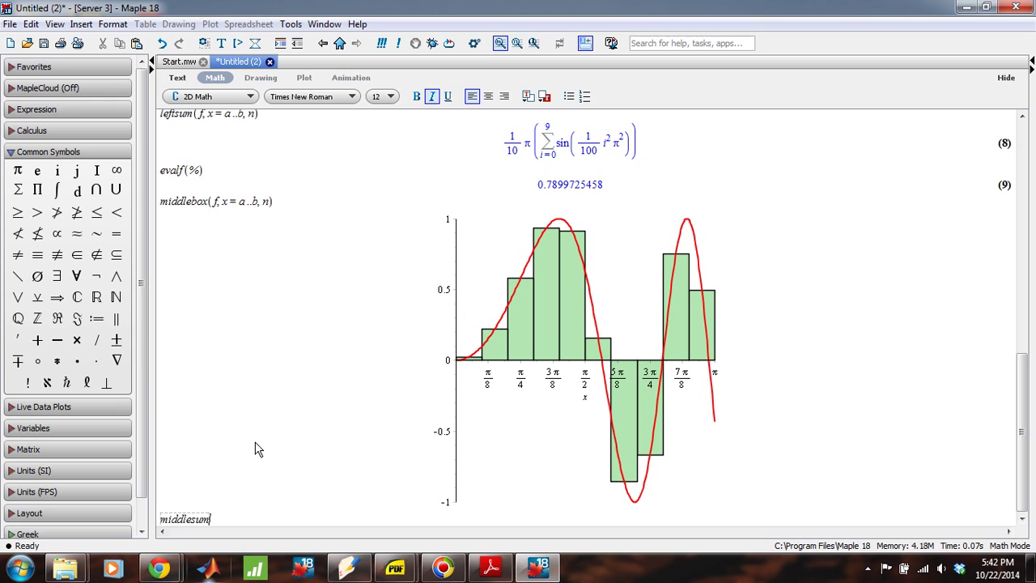
{"action": "type", "text": "(f, x = a ..b)"}
{"action": "key", "text": "Return"}
{"action": "scroll", "coordinate": [1023, 431], "scroll_direction": "down", "scroll_amount": 3}
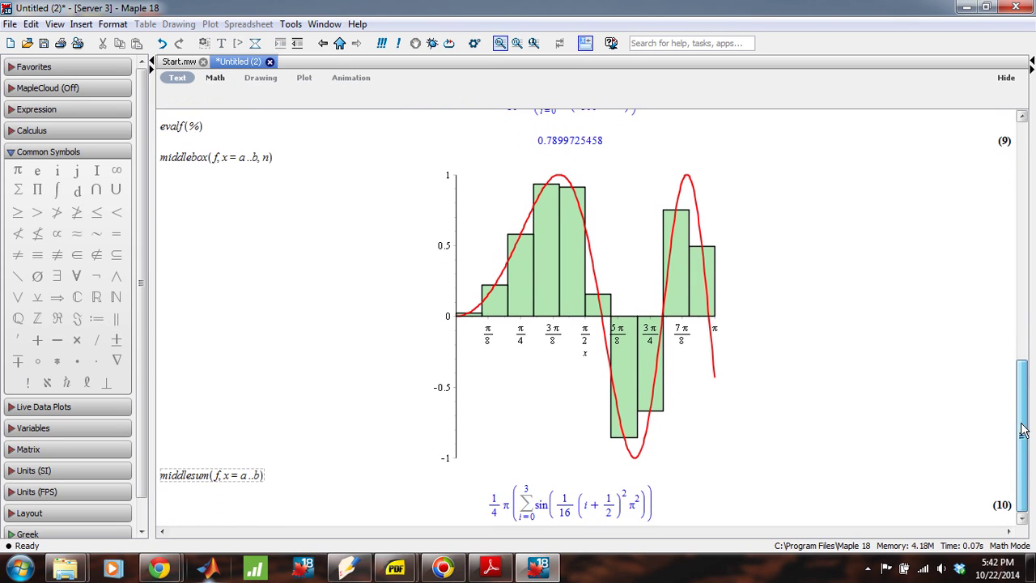
{"action": "left_click", "coordinate": [676, 519]}
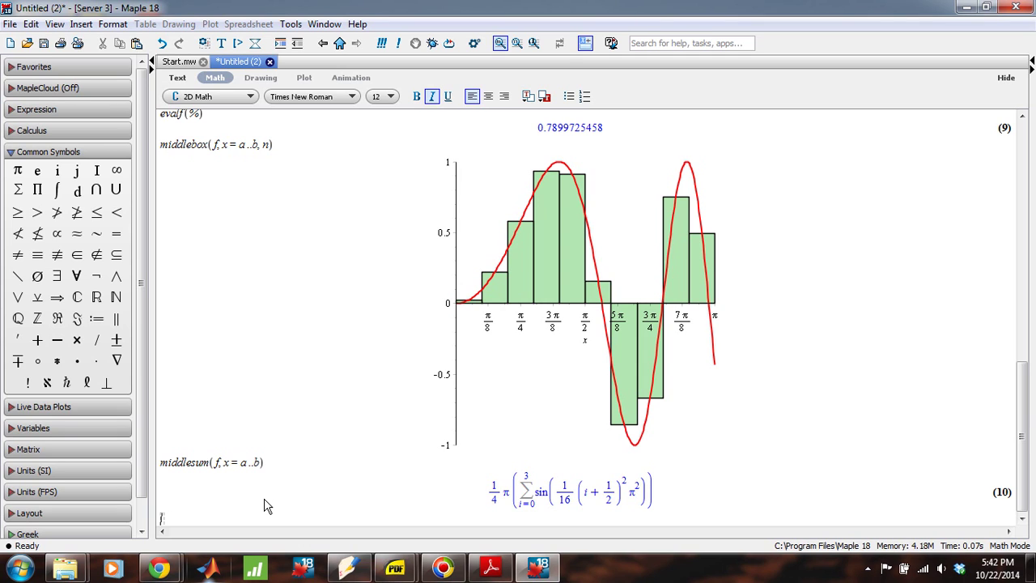
{"action": "type", "text": "evalf(%"}
{"action": "key", "text": "Return"}
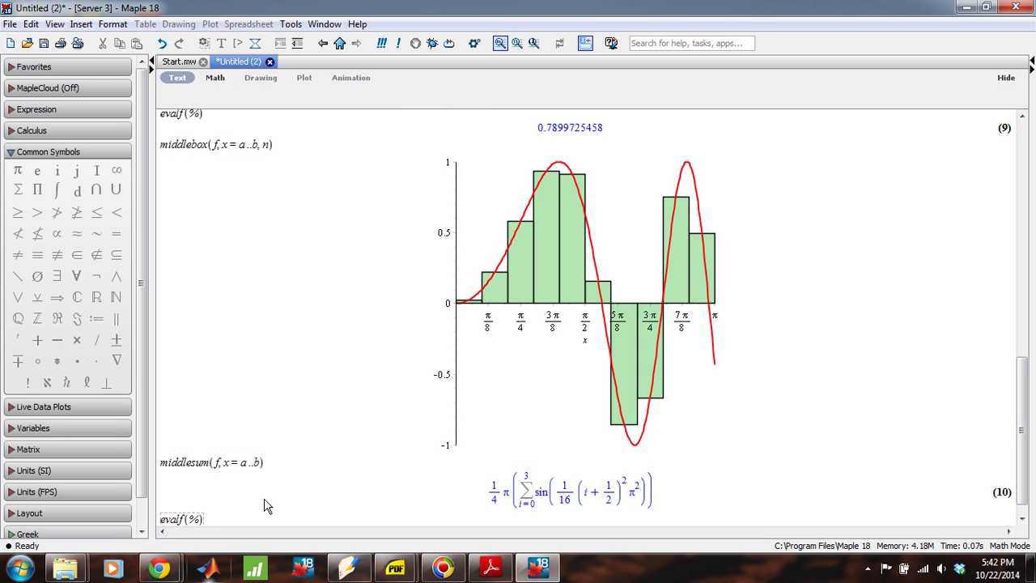
Step: Add n to the middlesum arguments and recompute, giving 0.7991814143
{"action": "left_click", "coordinate": [1021, 516]}
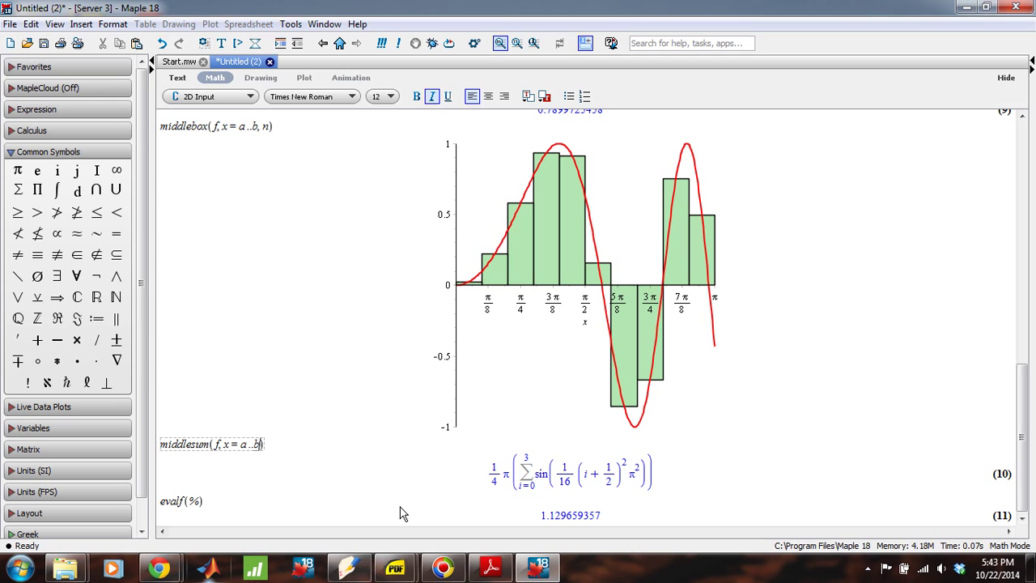
{"action": "type", "text": ", n"}
{"action": "key", "text": "Return"}
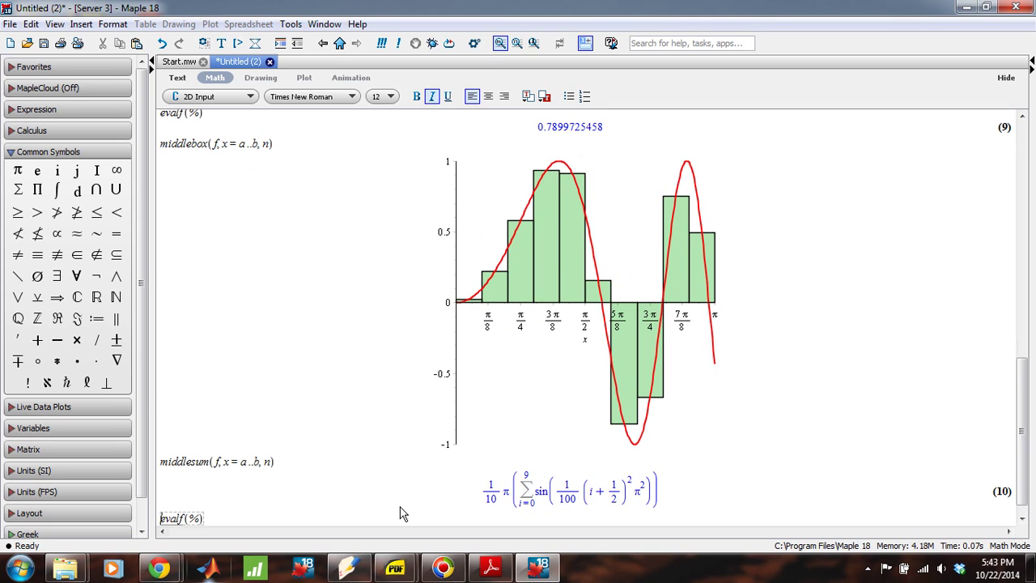
{"action": "key", "text": "Return"}
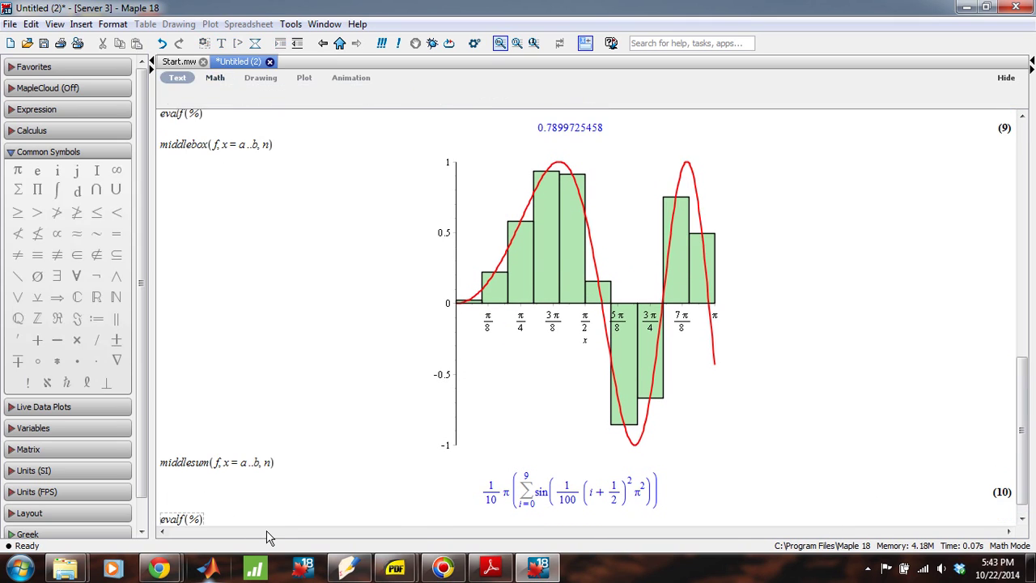
{"action": "left_click_drag", "start_coordinate": [1020, 396], "coordinate": [1022, 433]}
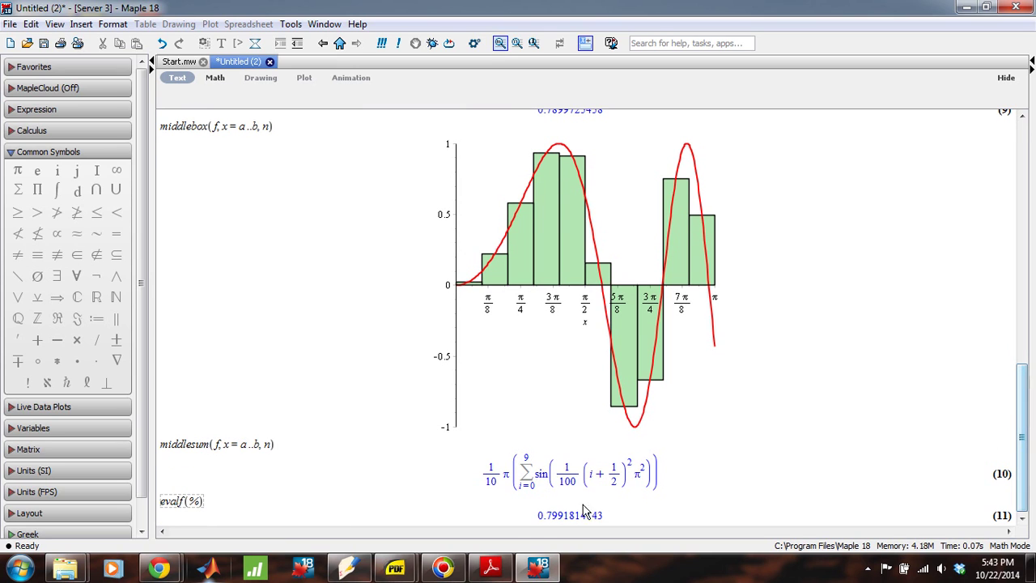
{"action": "left_click_drag", "start_coordinate": [543, 518], "coordinate": [598, 519]}
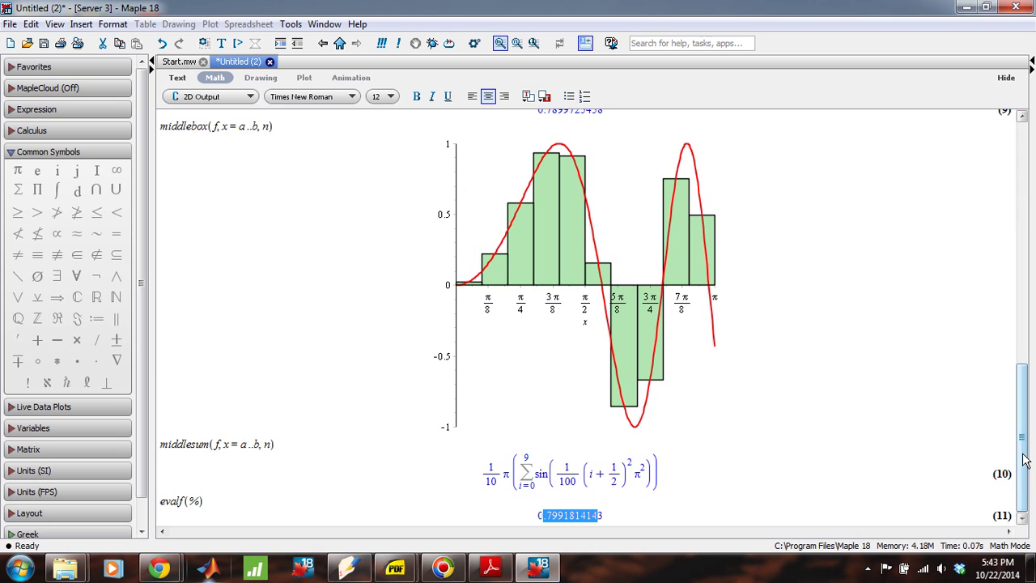
{"action": "mouse_move", "coordinate": [1024, 460]}
{"action": "left_mouse_down"}
{"action": "mouse_move", "coordinate": [1004, 398]}
{"action": "mouse_move", "coordinate": [995, 400]}
{"action": "mouse_move", "coordinate": [1007, 467]}
{"action": "left_mouse_up"}
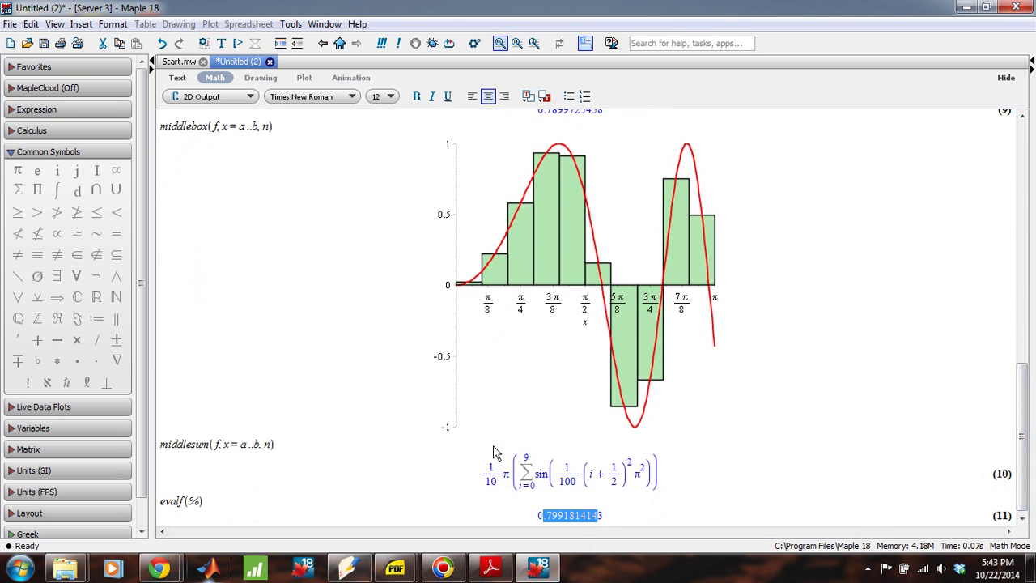
{"action": "left_click", "coordinate": [633, 522]}
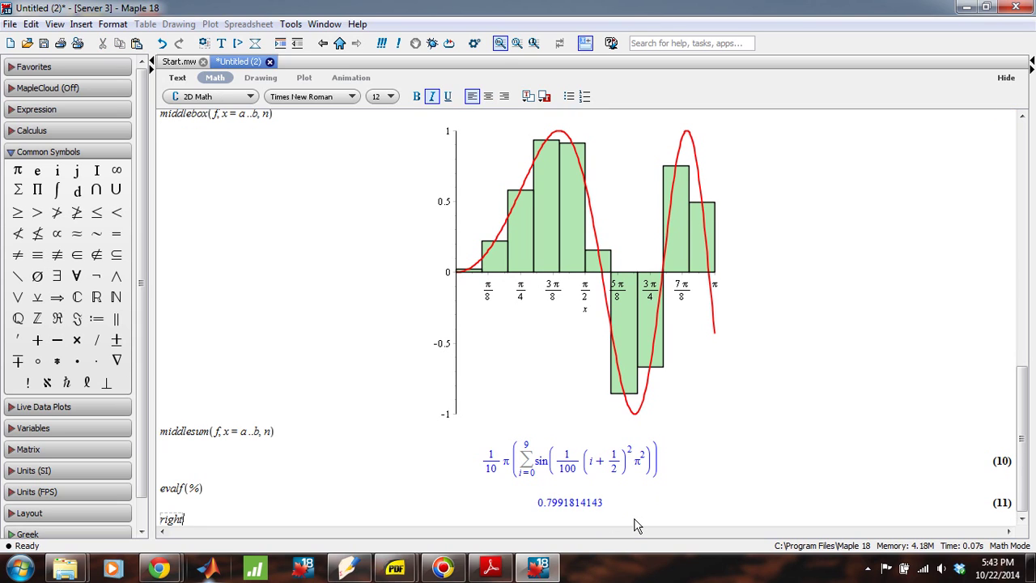
Step: Plot rightbox(f, x = a..b, n) and add a math-input line below it
{"action": "type", "text": "rightbox(f, x = a..b, n)"}
{"action": "key", "text": "Return"}
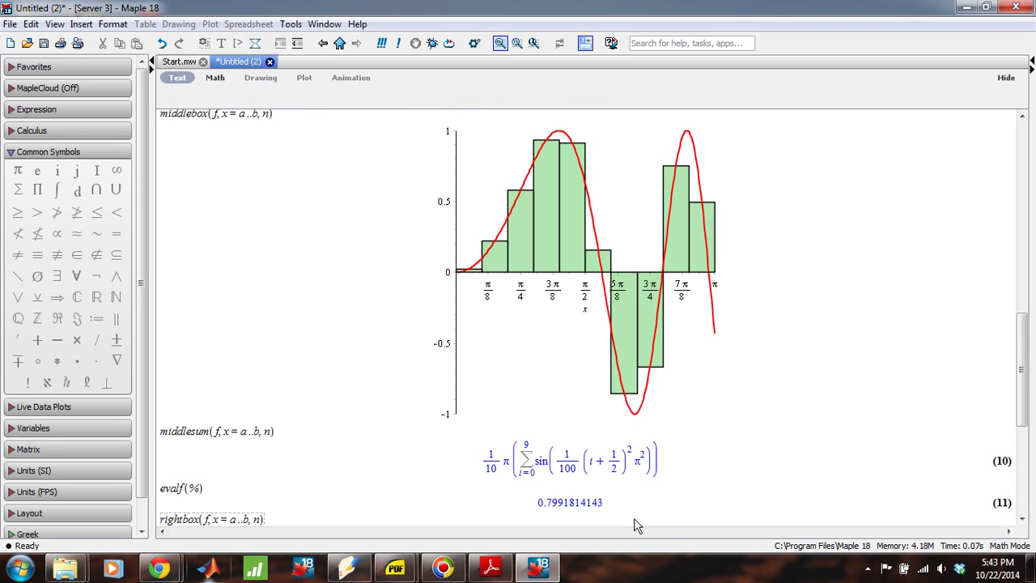
{"action": "left_click_drag", "start_coordinate": [1024, 413], "coordinate": [1026, 510]}
{"action": "left_click", "coordinate": [777, 449]}
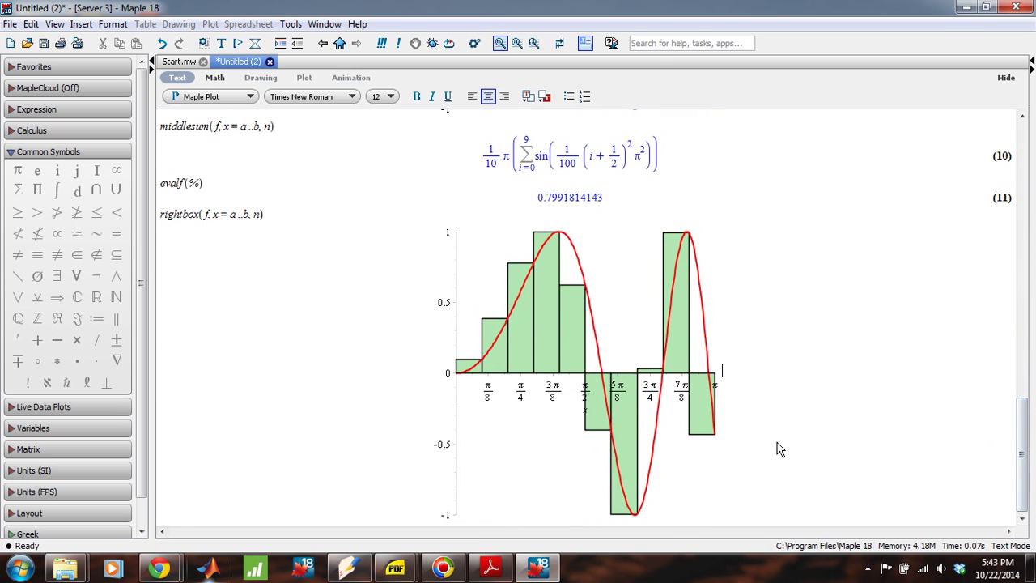
{"action": "key", "text": "Return"}
{"action": "left_click", "coordinate": [214, 77]}
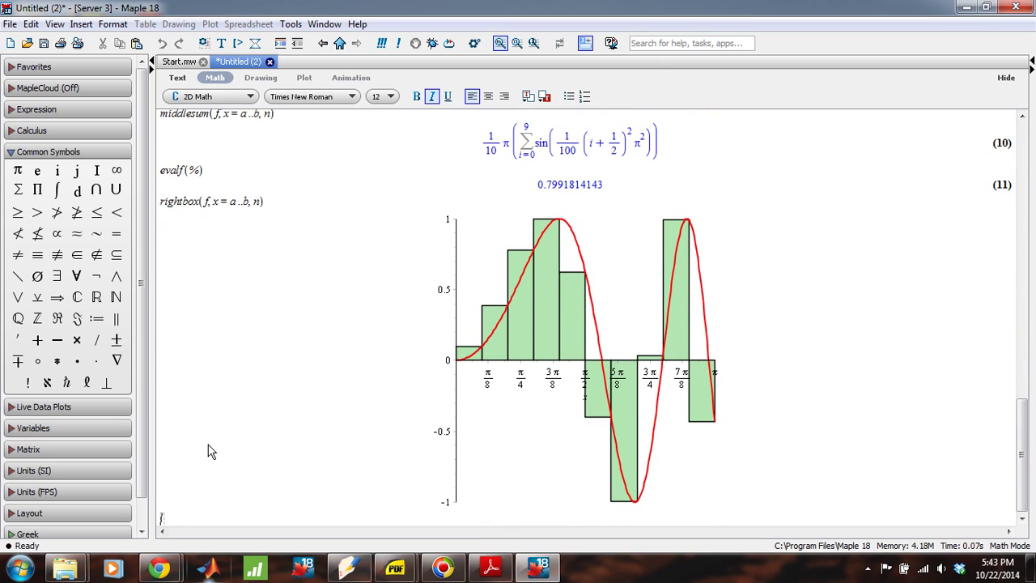
Step: Compute rightsum(f, x = a..b, n) and its decimal value 0.6547894315 with evalf(%)
{"action": "type", "text": "rightsum(f, x "}
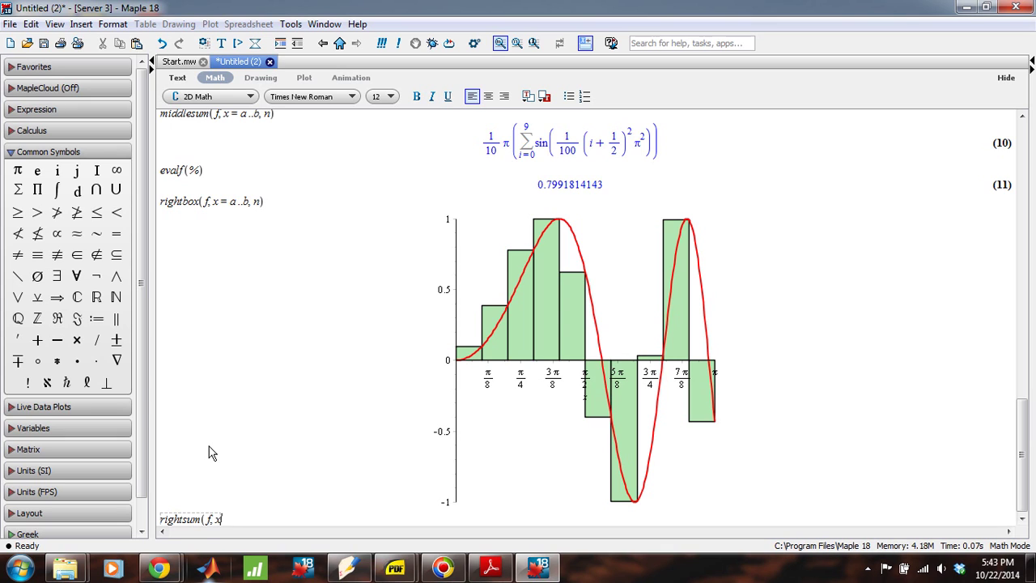
{"action": "type", "text": "= a ..b, n)"}
{"action": "key", "text": "Return"}
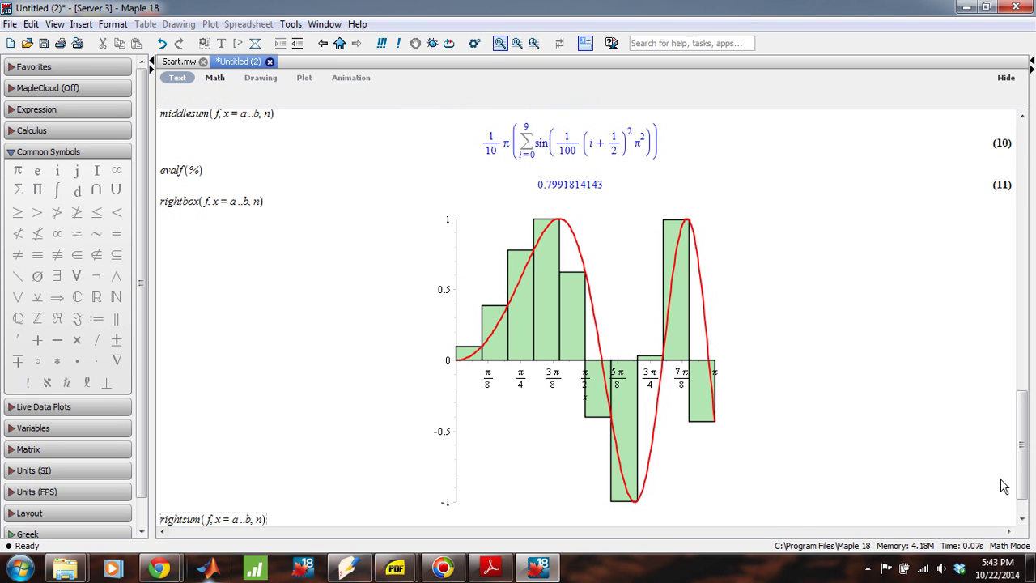
{"action": "left_click", "coordinate": [688, 518]}
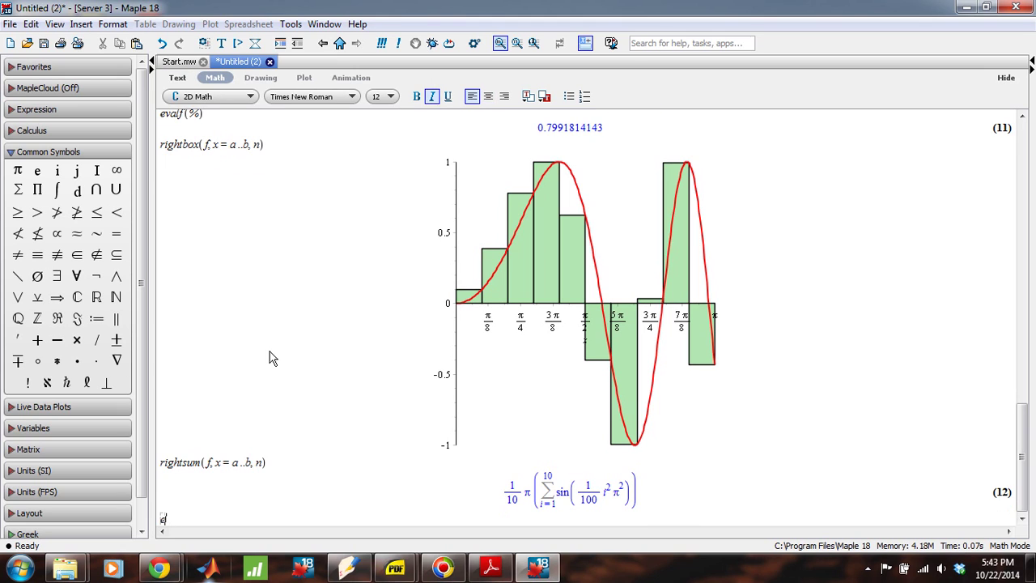
{"action": "type", "text": "evalf(%)"}
{"action": "key", "text": "Return"}
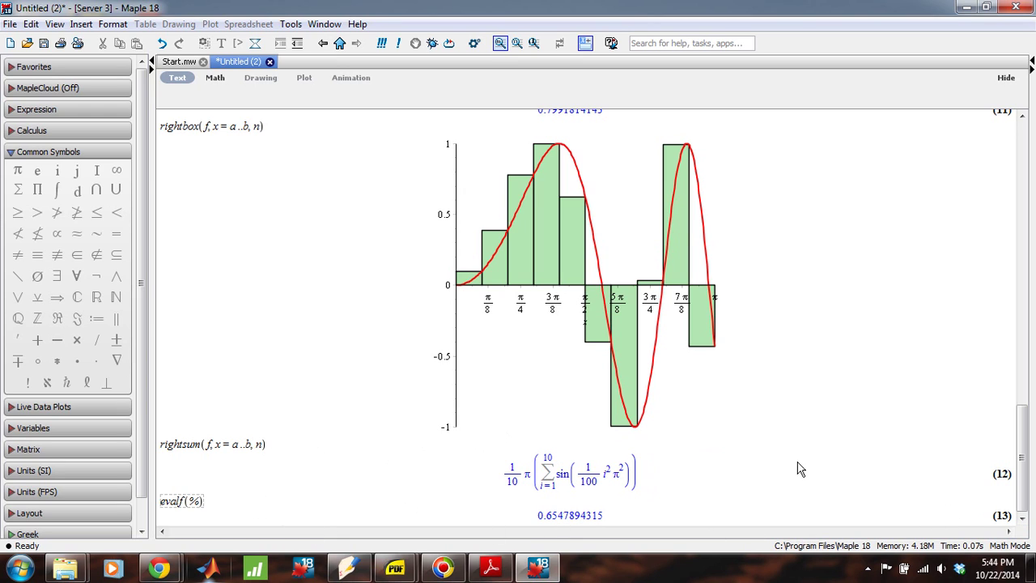
{"action": "left_click", "coordinate": [182, 524]}
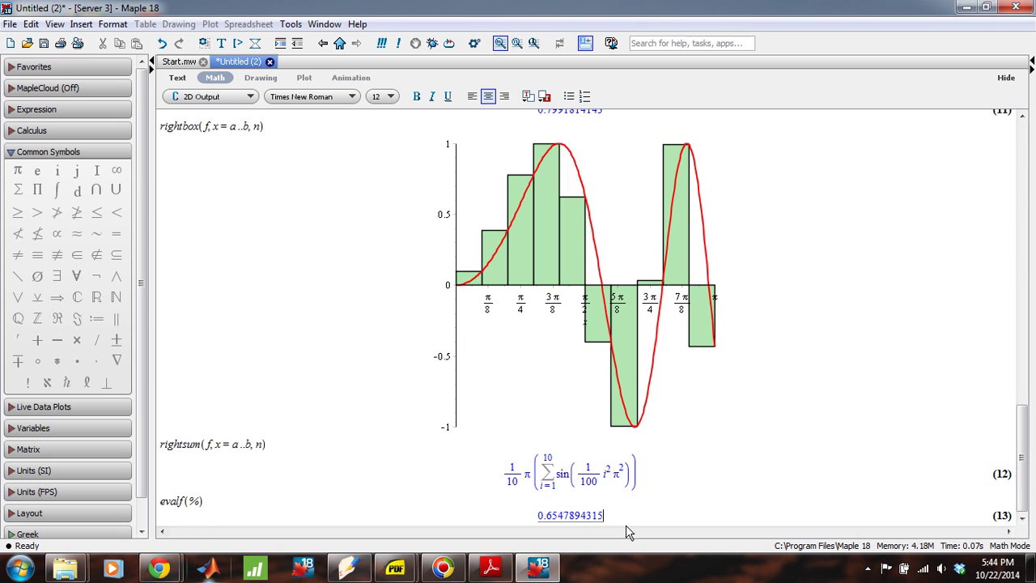
{"action": "key", "text": "Return"}
{"action": "left_click_drag", "start_coordinate": [1024, 448], "coordinate": [989, 165]}
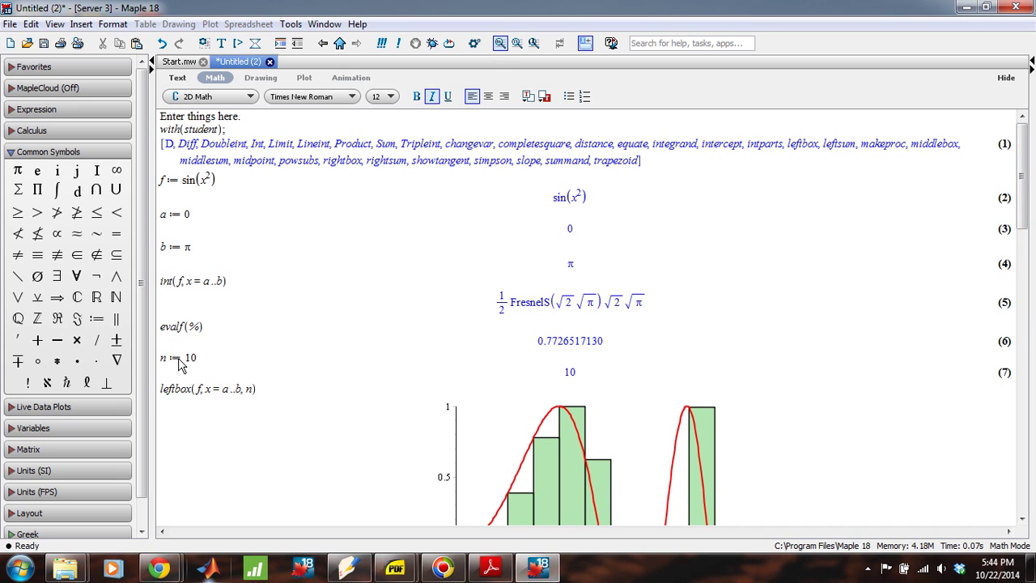
Step: Change the leftbox arguments to explicit values, leftbox(f, x = 0..π, 10), and rerun it
{"action": "double_click", "coordinate": [224, 389]}
{"action": "key", "text": "BackSpace"}
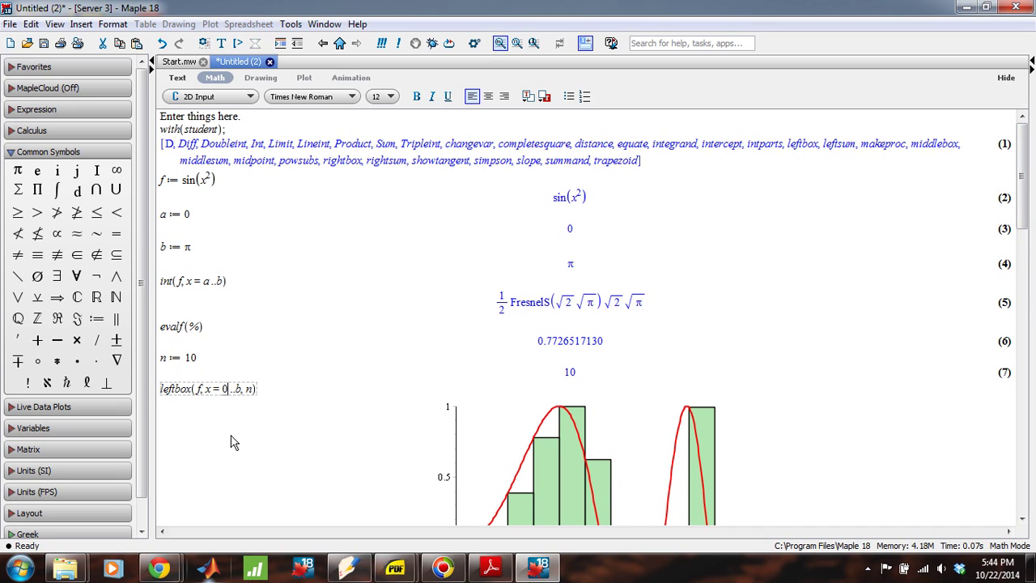
{"action": "type", "text": "0"}
{"action": "key", "text": "shift+Right"}
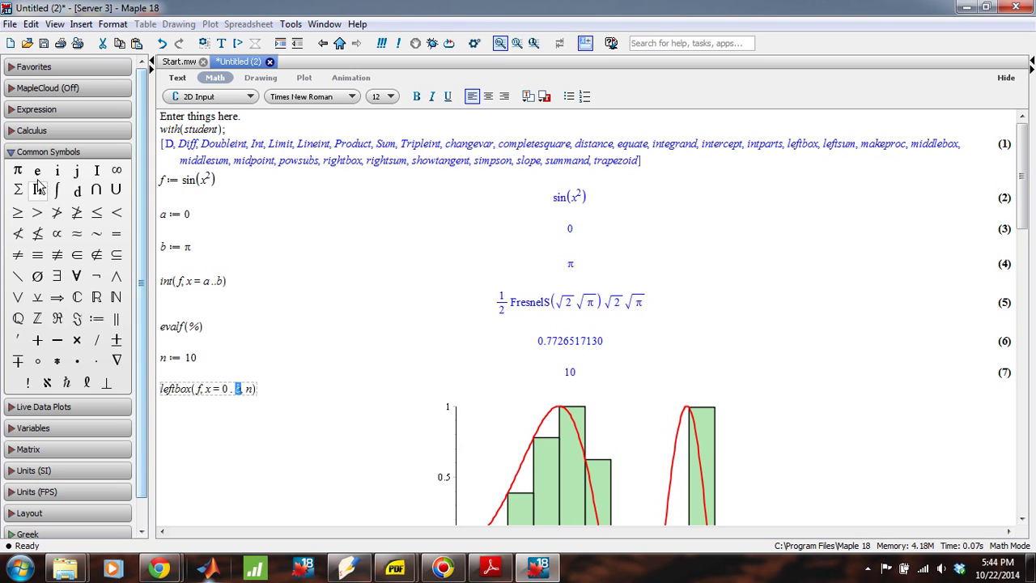
{"action": "left_click", "coordinate": [17, 171]}
{"action": "key", "text": "Right"}
{"action": "key", "text": "shift+Right"}
{"action": "type", "text": "1"}
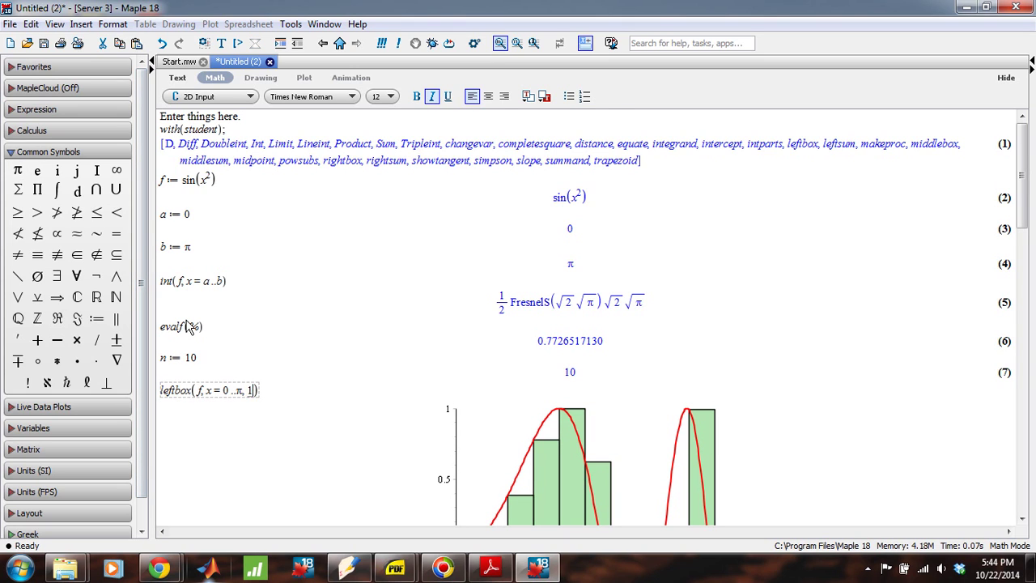
{"action": "type", "text": "0"}
{"action": "key", "text": "Return"}
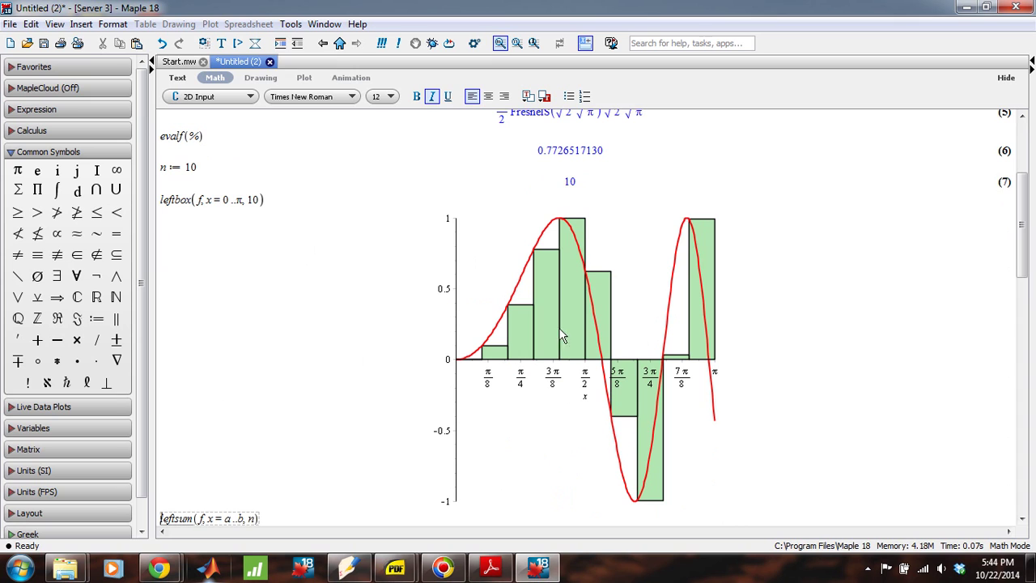
Step: Re-execute the leftbox plot and review the leftsum, middlebox and rightbox results
{"action": "scroll", "coordinate": [215, 385], "scroll_direction": "up", "scroll_amount": 5}
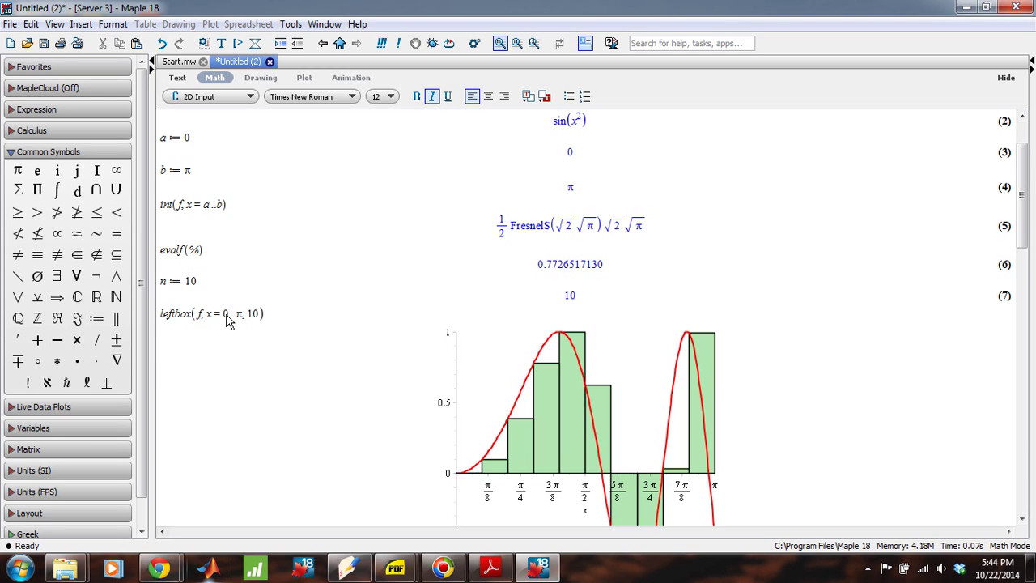
{"action": "key", "text": "Return"}
{"action": "scroll", "coordinate": [248, 365], "scroll_direction": "down", "scroll_amount": 5}
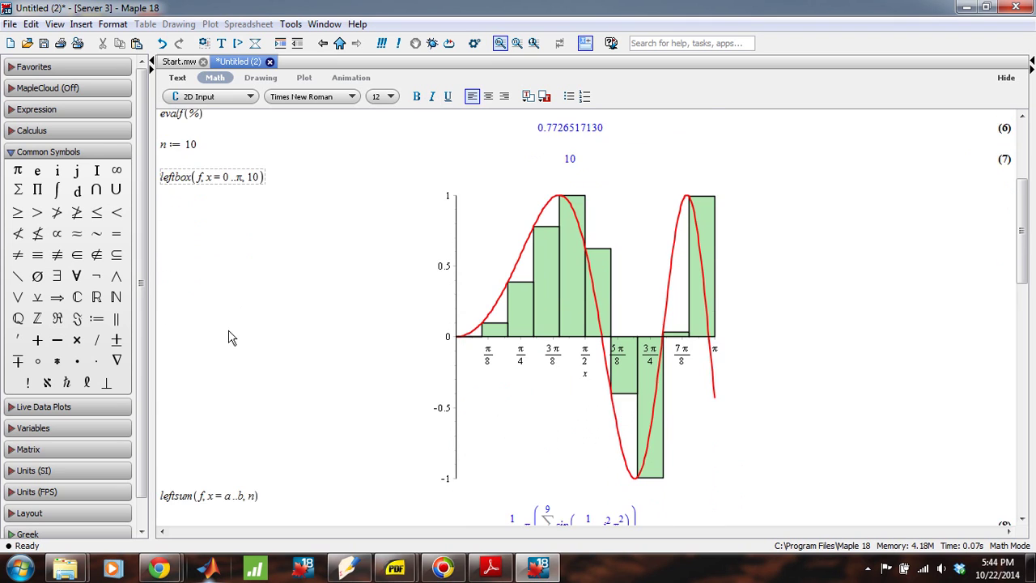
{"action": "scroll", "coordinate": [239, 485], "scroll_direction": "down", "scroll_amount": 9}
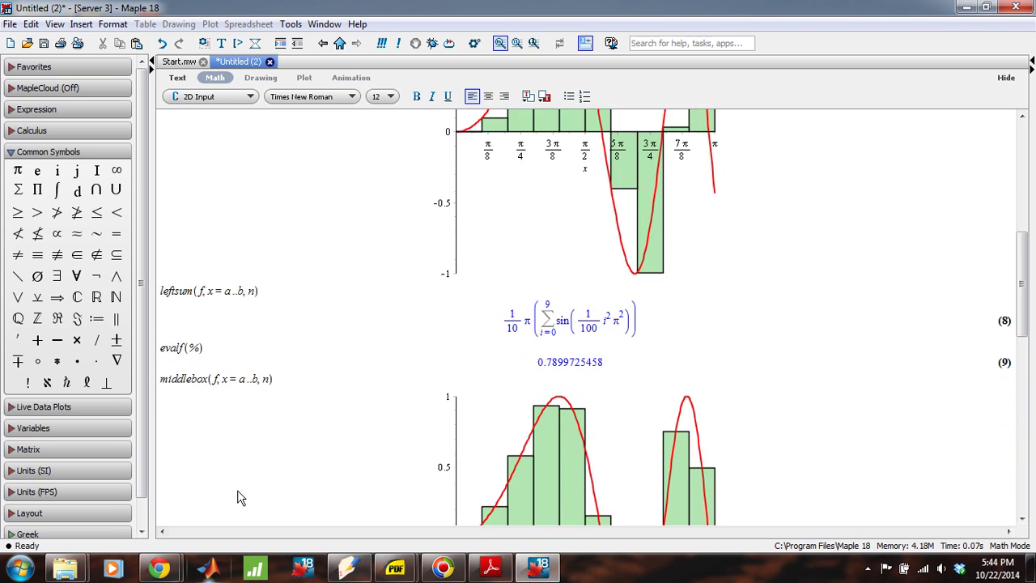
{"action": "scroll", "coordinate": [231, 453], "scroll_direction": "down", "scroll_amount": 10}
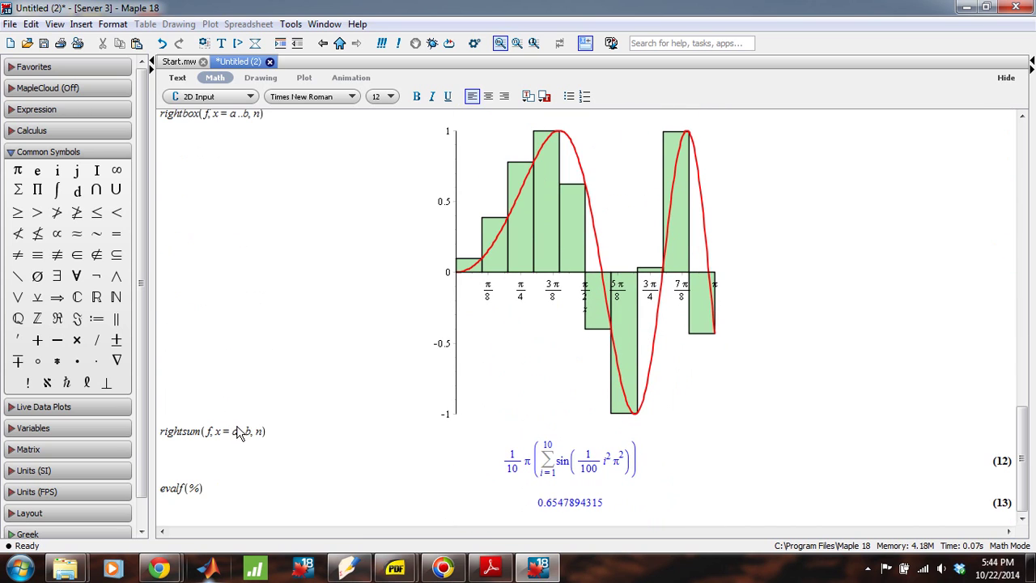
{"action": "left_click_drag", "start_coordinate": [1022, 470], "coordinate": [923, 207]}
Step: Replace 0, π and 10 in leftbox with a, b and n, restoring leftbox(f, x = a..b, n)
{"action": "key", "text": "shift+Right"}
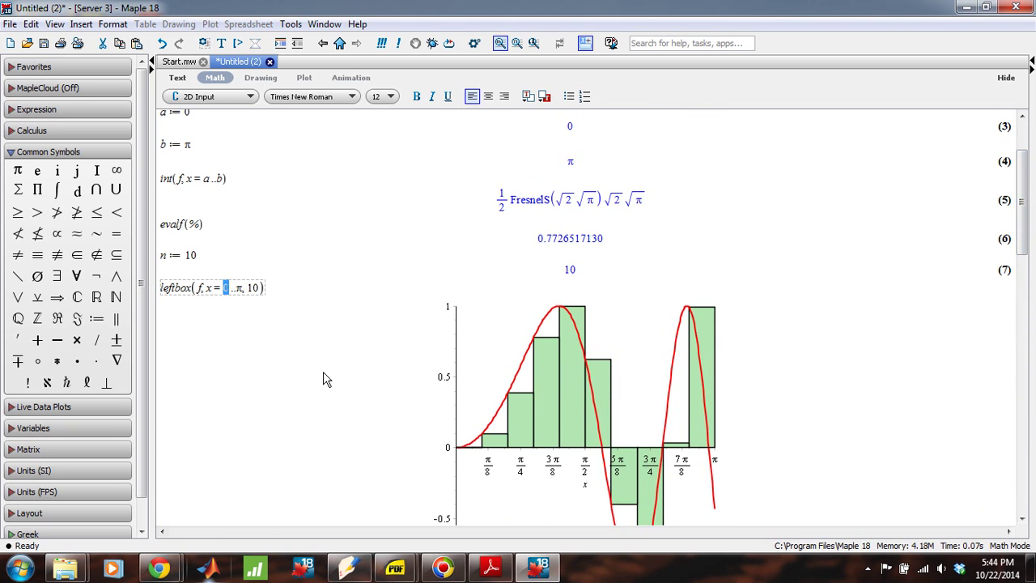
{"action": "type", "text": "a"}
{"action": "key", "text": "shift+Right"}
{"action": "type", "text": "b"}
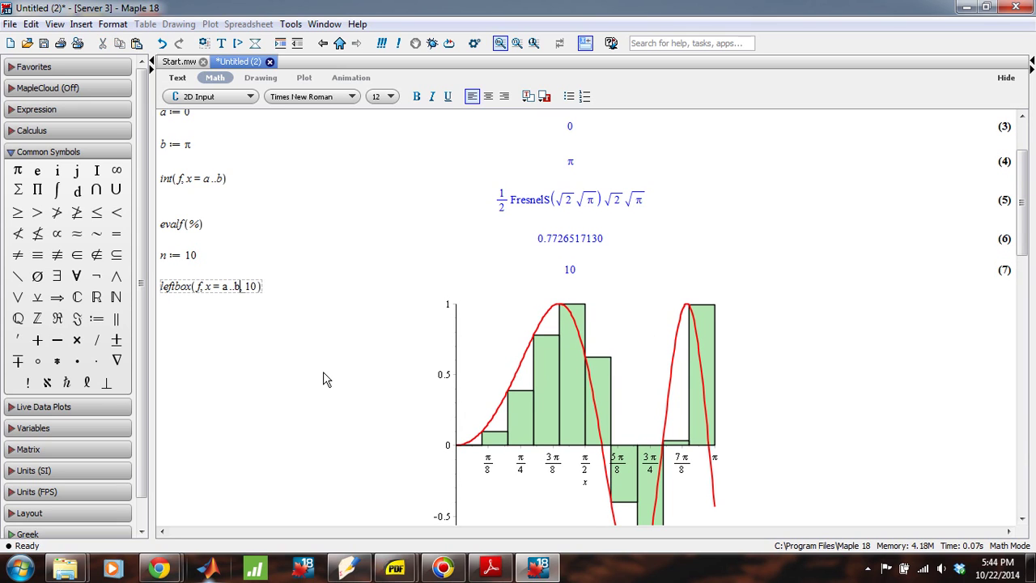
{"action": "key", "text": "shift+Right"}
{"action": "key", "text": "shift+Right"}
{"action": "type", "text": "n"}
{"action": "scroll", "coordinate": [227, 308], "scroll_direction": "down", "scroll_amount": 6}
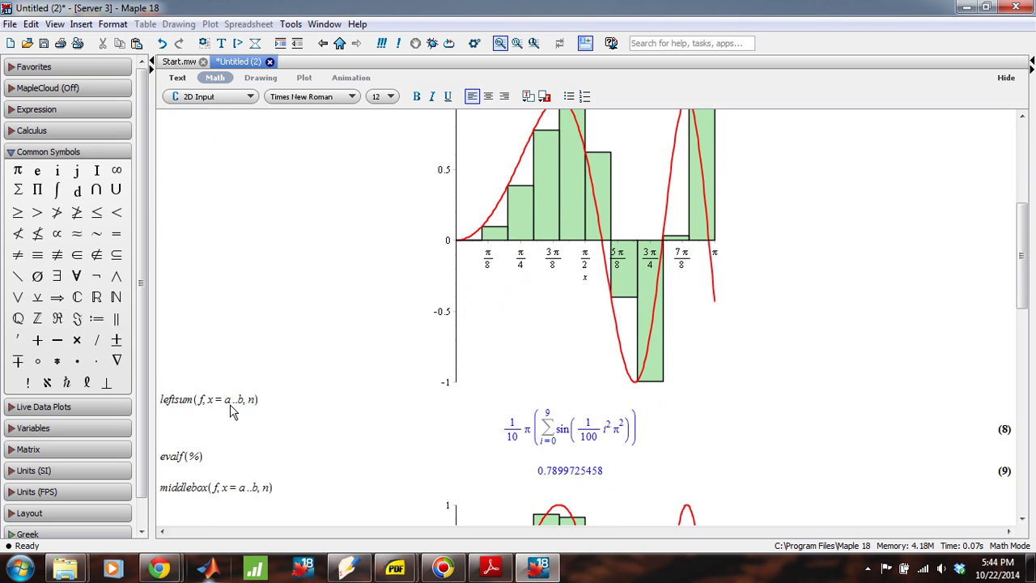
{"action": "scroll", "coordinate": [232, 415], "scroll_direction": "down", "scroll_amount": 15}
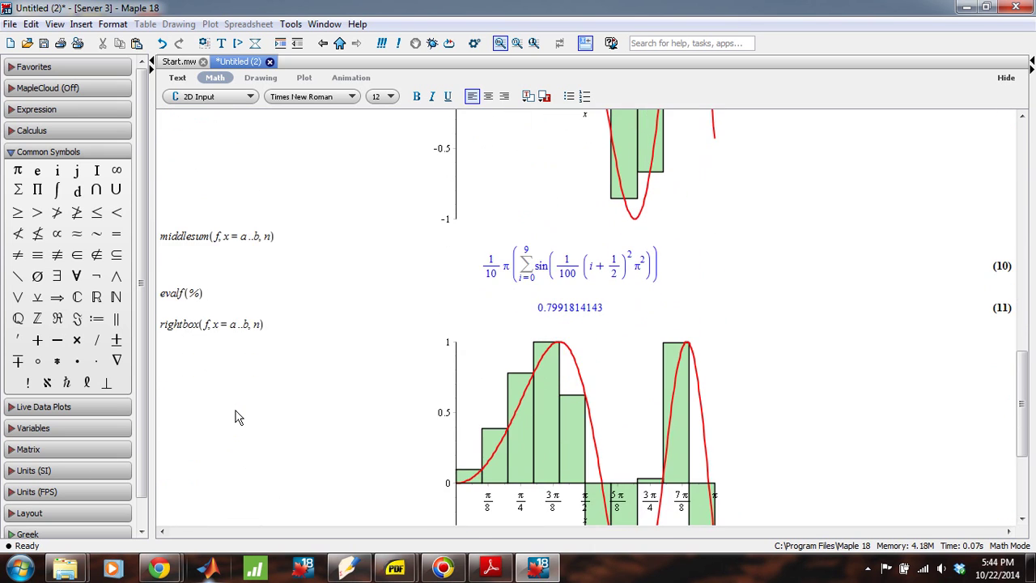
{"action": "scroll", "coordinate": [236, 419], "scroll_direction": "up", "scroll_amount": 12}
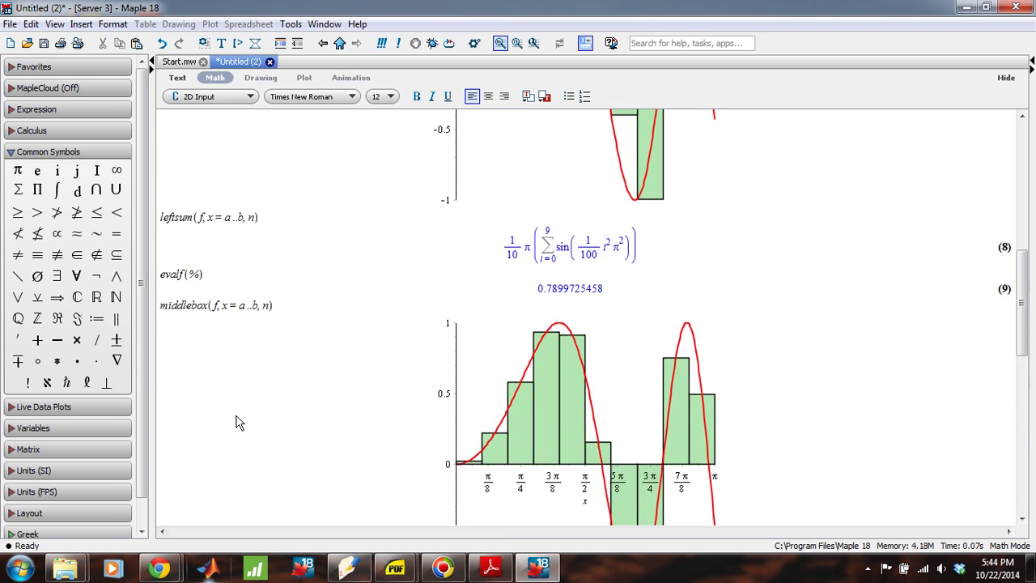
{"action": "scroll", "coordinate": [236, 420], "scroll_direction": "up", "scroll_amount": 15}
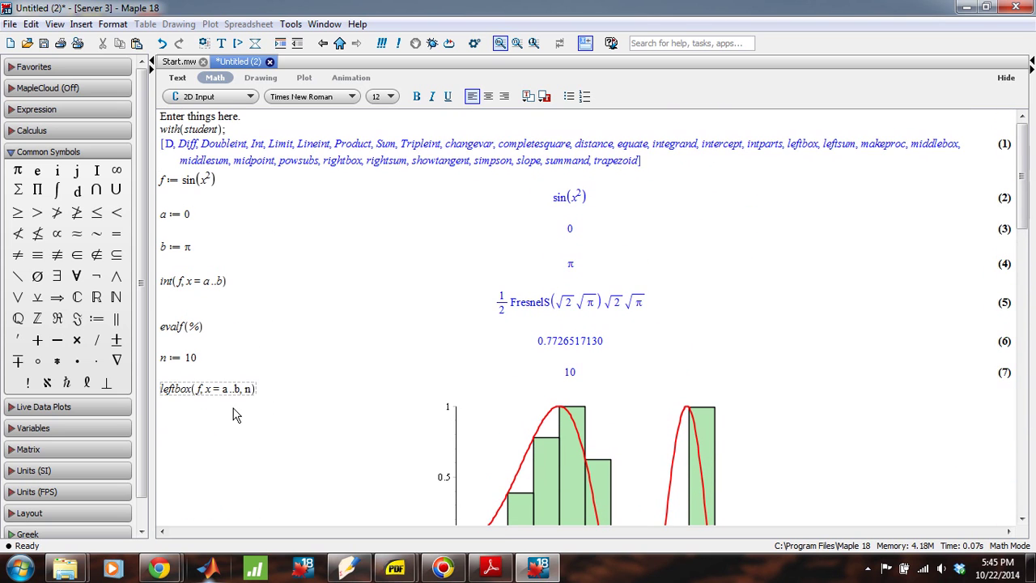
Step: Change n := 10 to n := 20 and execute it
{"action": "left_click", "coordinate": [188, 356]}
{"action": "key", "text": "shift+Right"}
{"action": "type", "text": "2"}
{"action": "key", "text": "Return"}
Step: Re-execute leftbox, leftsum, evalf, middlebox and middlesum with 20 boxes
{"action": "key", "text": "Return"}
{"action": "key", "text": "Return"}
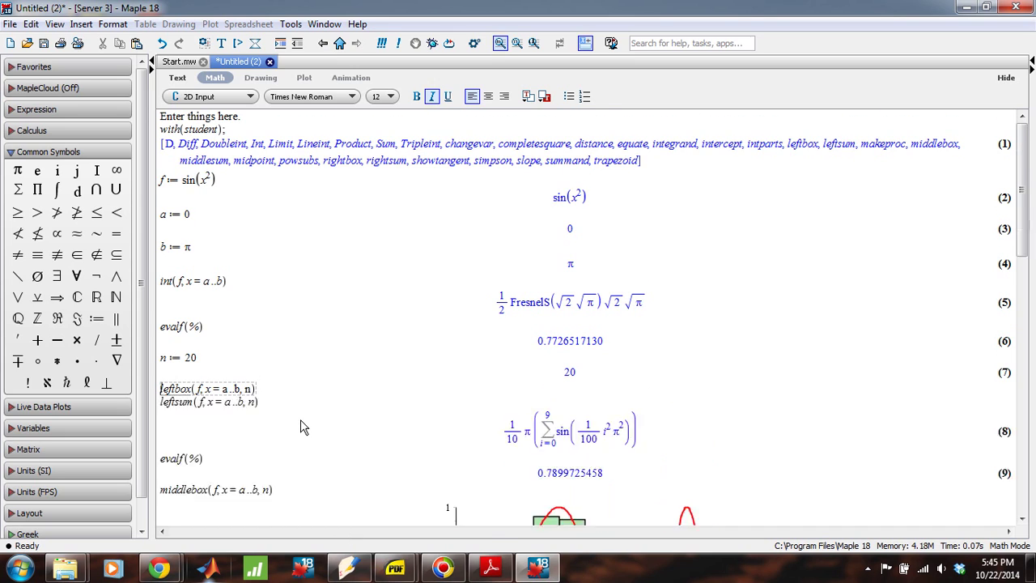
{"action": "key", "text": "Return"}
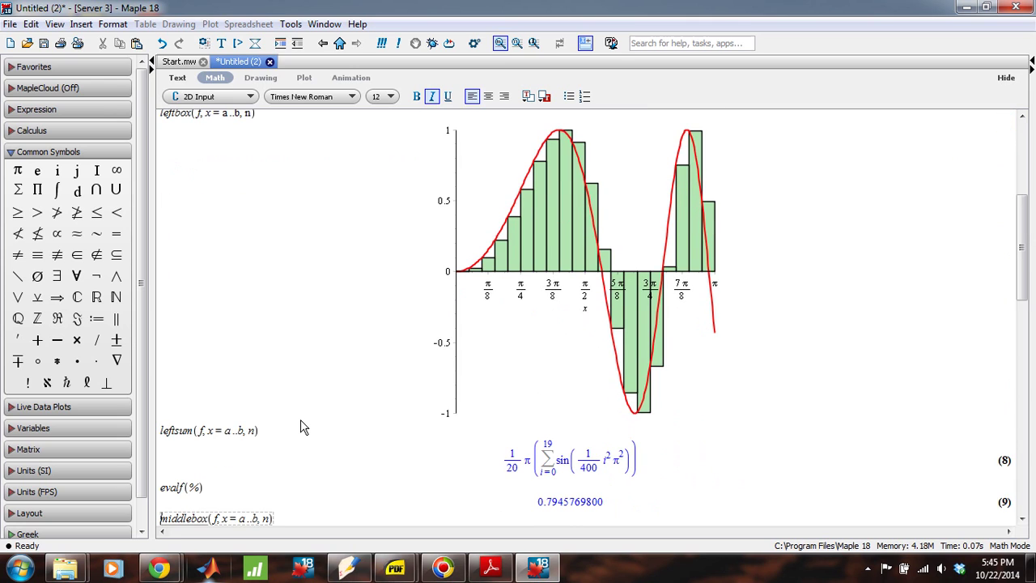
{"action": "key", "text": "Return"}
{"action": "key", "text": "Return"}
{"action": "key", "text": "Return"}
{"action": "key", "text": "Return"}
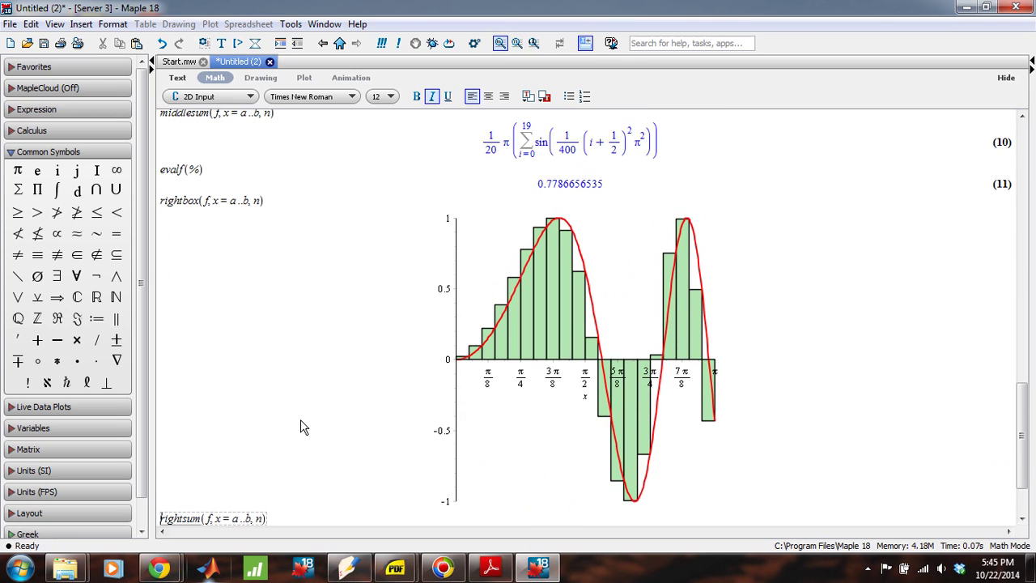
{"action": "key", "text": "Return"}
{"action": "key", "text": "Return"}
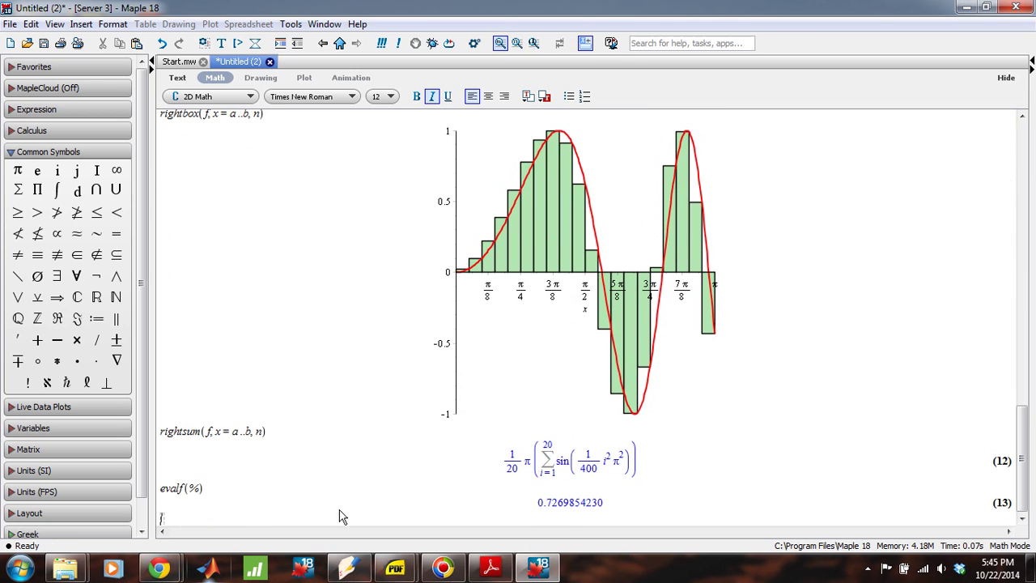
Step: Scroll through the worksheet comparing the box sums, highlighting their leading digits, then place the cursor on the empty bottom line
{"action": "left_click_drag", "start_coordinate": [1022, 433], "coordinate": [975, 164]}
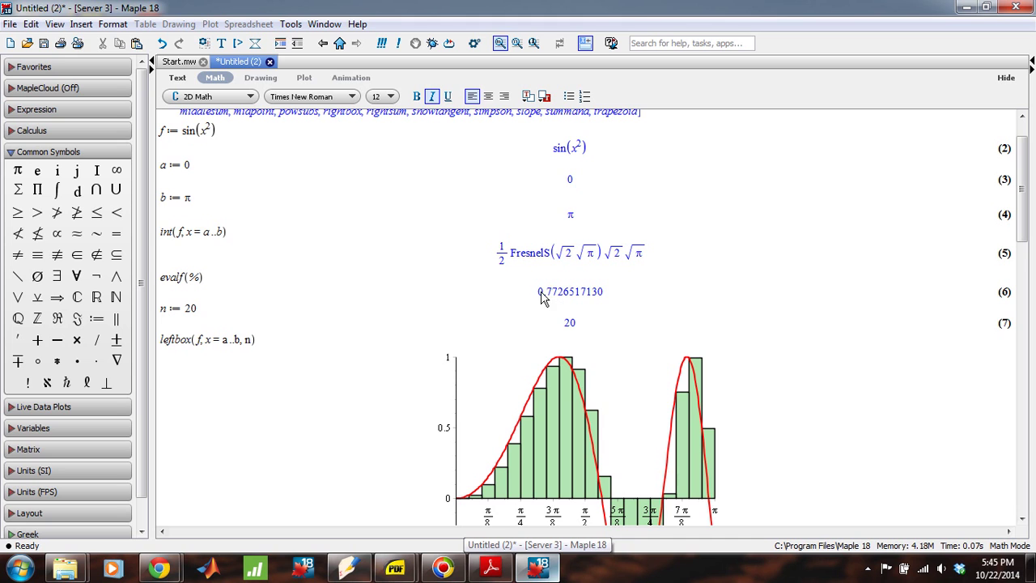
{"action": "left_click_drag", "start_coordinate": [1022, 234], "coordinate": [1024, 457]}
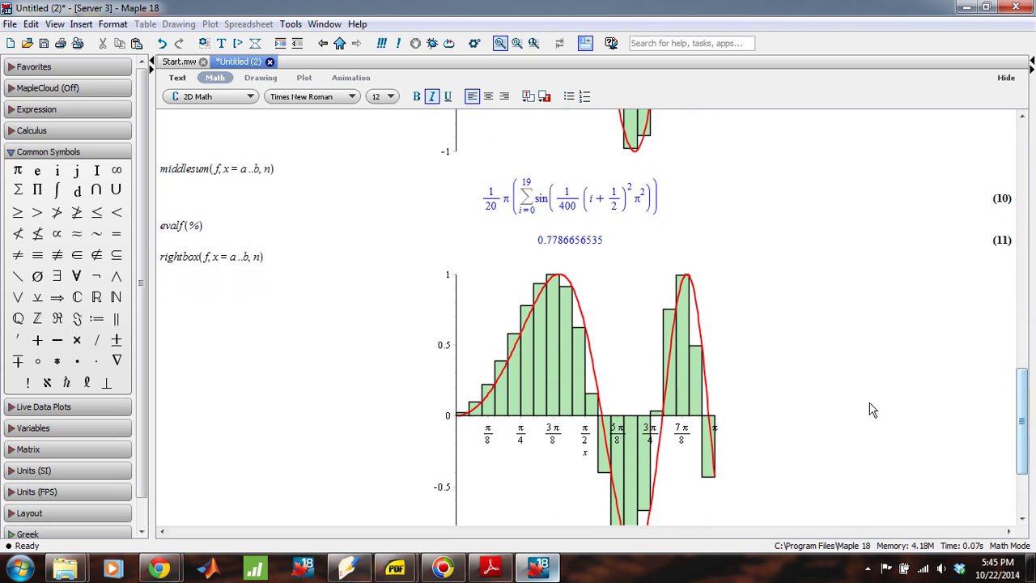
{"action": "left_click_drag", "start_coordinate": [546, 240], "coordinate": [559, 240]}
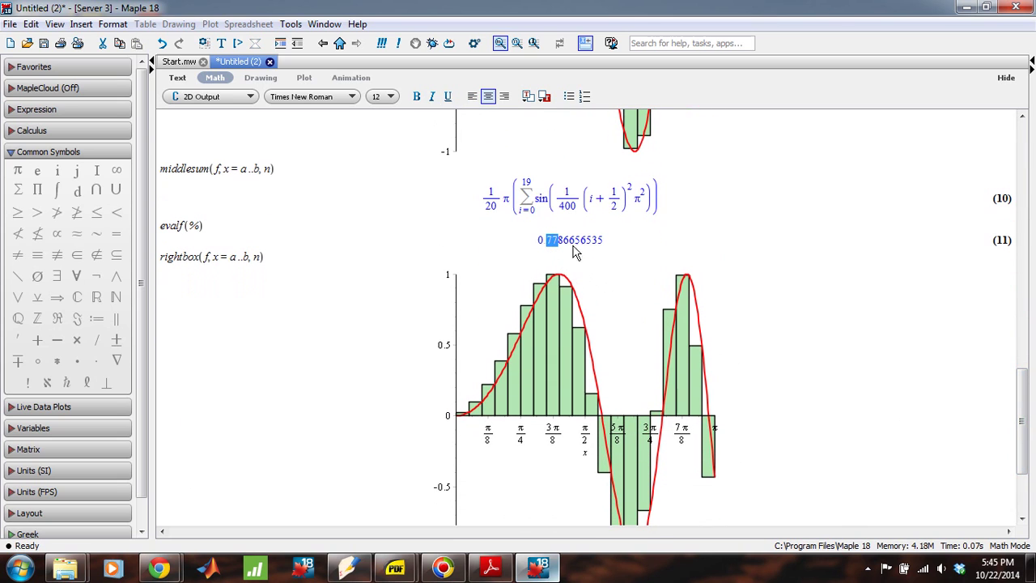
{"action": "left_click_drag", "start_coordinate": [1024, 420], "coordinate": [1020, 460]}
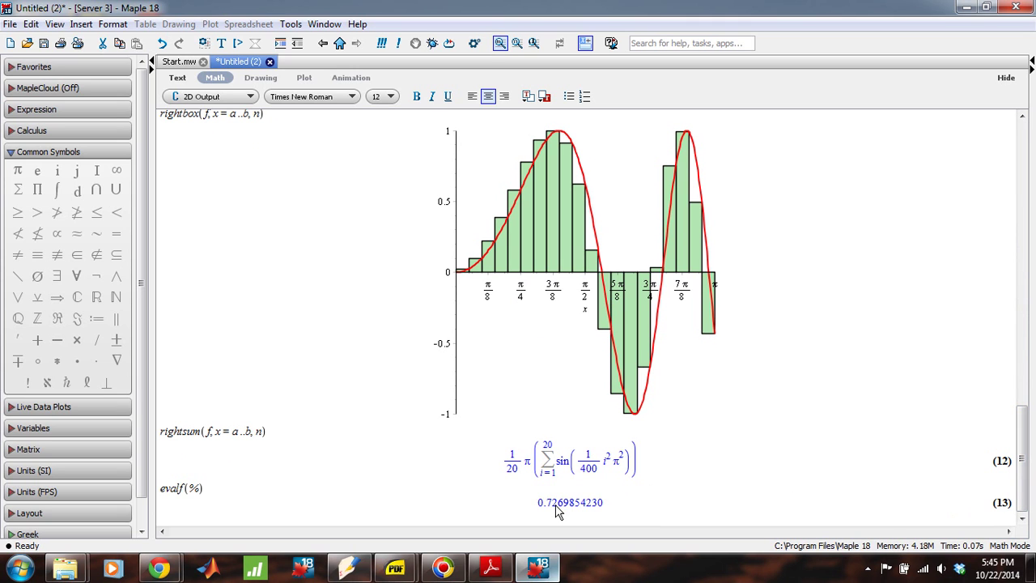
{"action": "left_click_drag", "start_coordinate": [545, 502], "coordinate": [559, 502]}
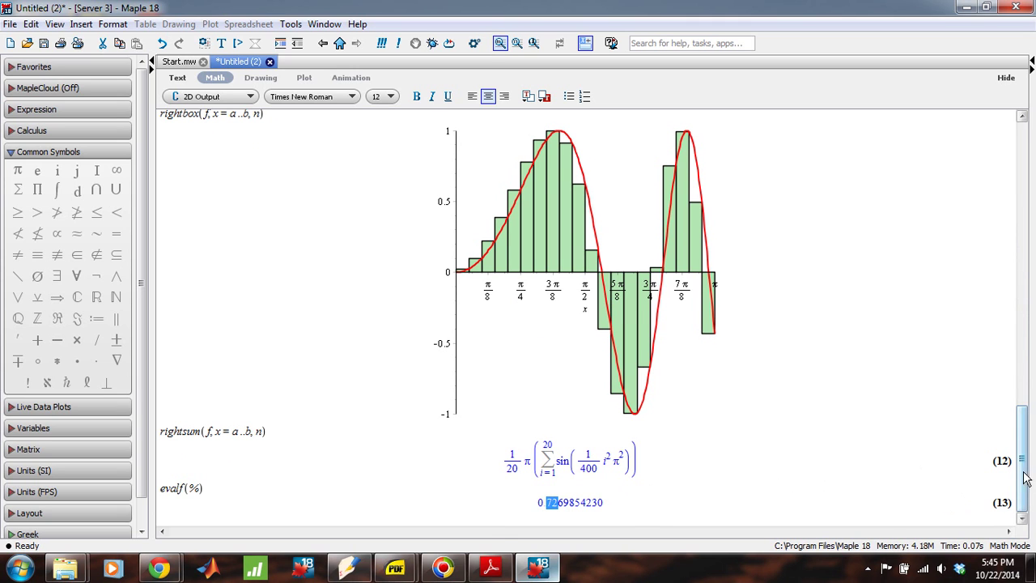
{"action": "left_click_drag", "start_coordinate": [1022, 425], "coordinate": [852, 297]}
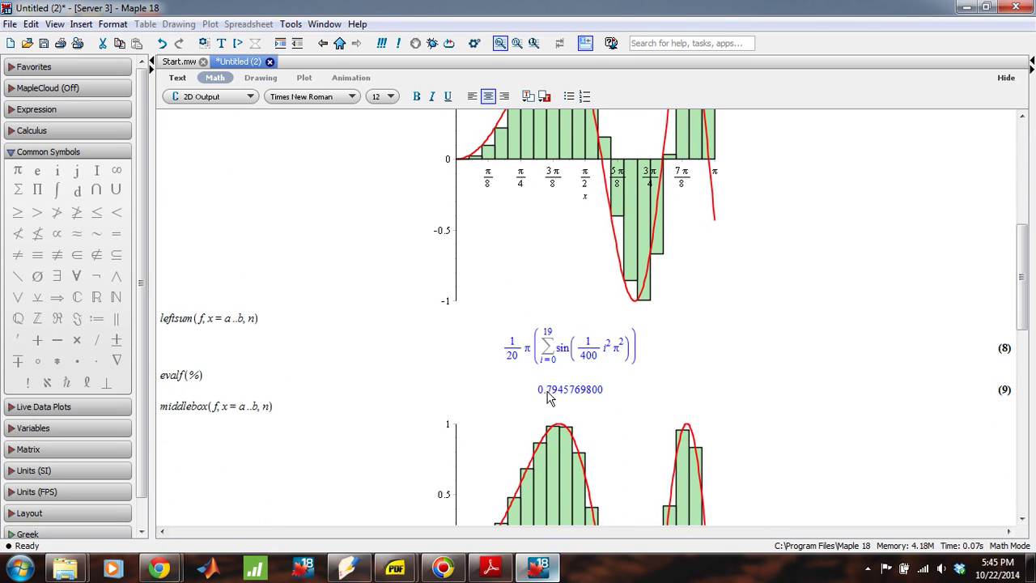
{"action": "left_click_drag", "start_coordinate": [548, 391], "coordinate": [566, 397]}
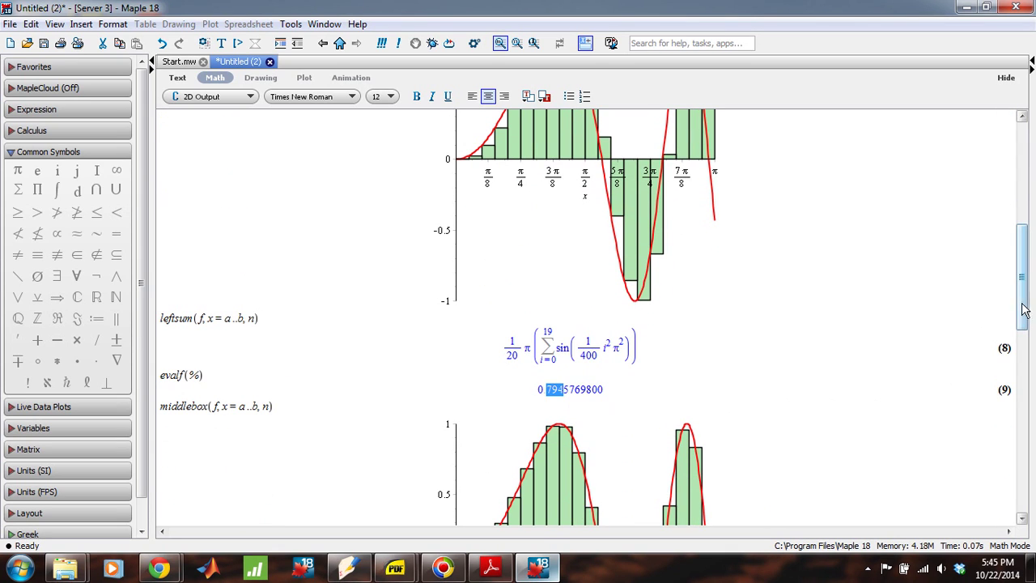
{"action": "left_click_drag", "start_coordinate": [1023, 312], "coordinate": [1004, 506]}
{"action": "left_click", "coordinate": [632, 523]}
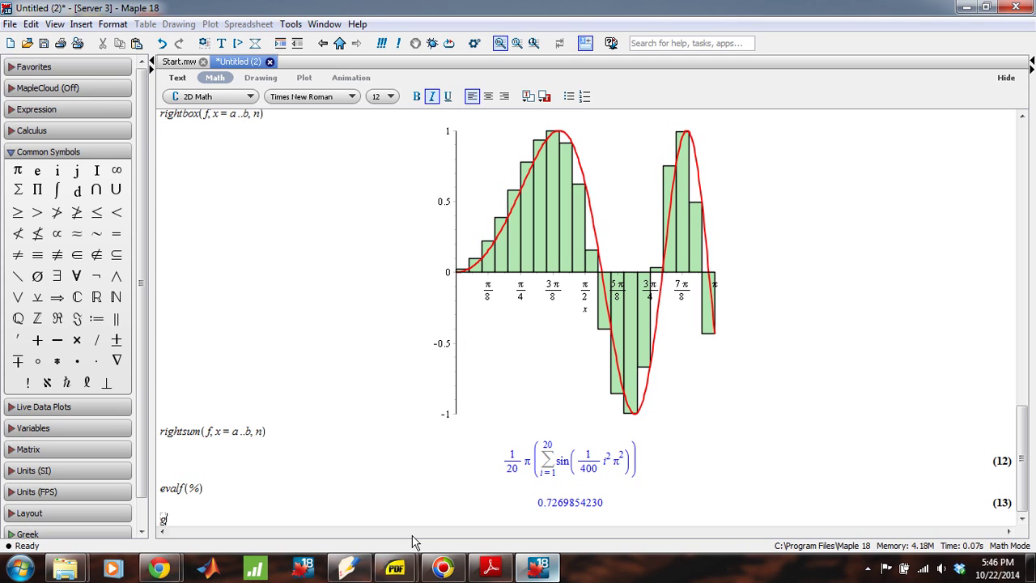
Step: Define g := sin(x) using the sine template from the Expression palette
{"action": "type", "text": ":="}
{"action": "left_click", "coordinate": [21, 151]}
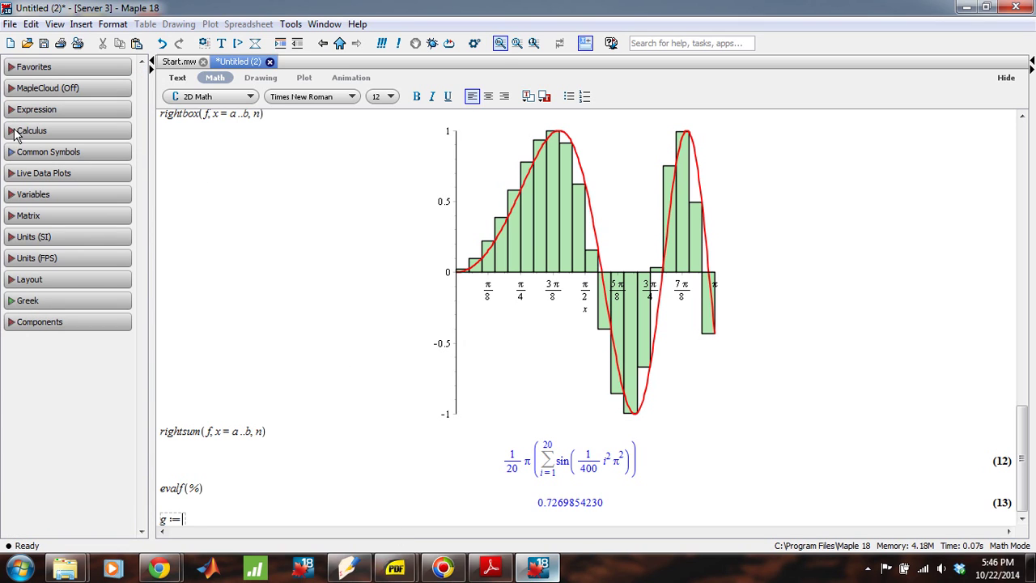
{"action": "left_click", "coordinate": [13, 134]}
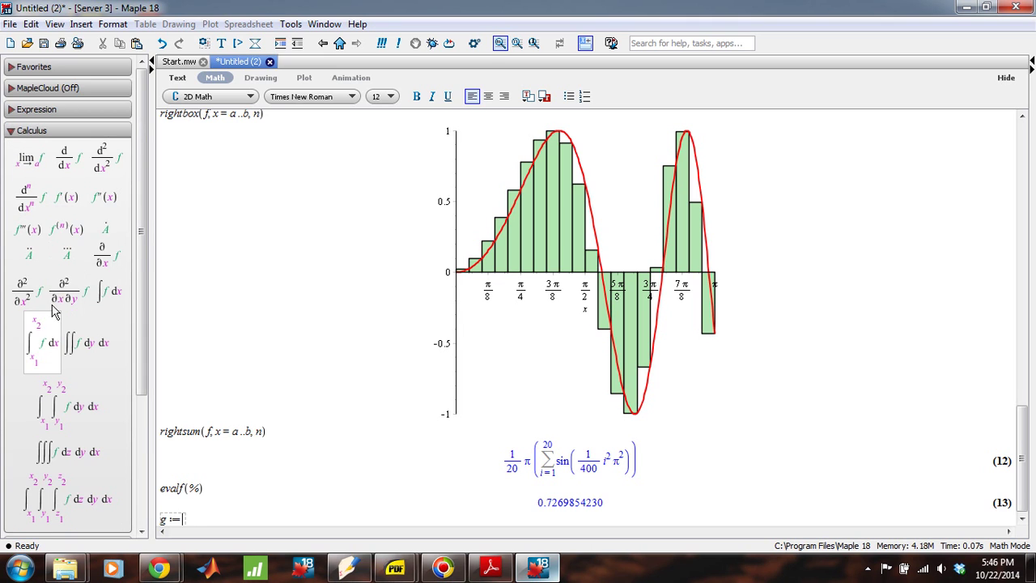
{"action": "left_click", "coordinate": [27, 131]}
{"action": "left_click", "coordinate": [34, 110]}
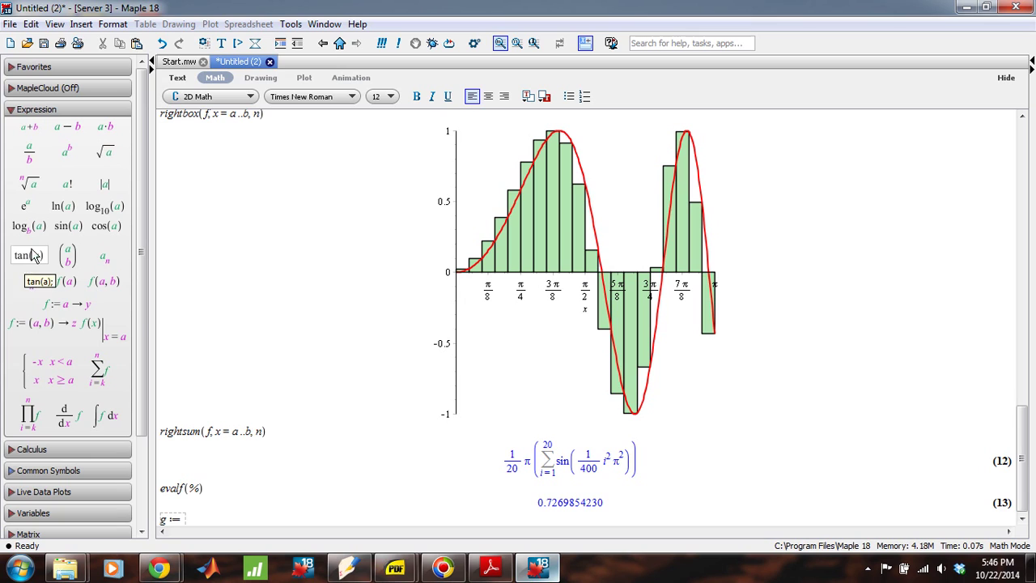
{"action": "left_click", "coordinate": [68, 226]}
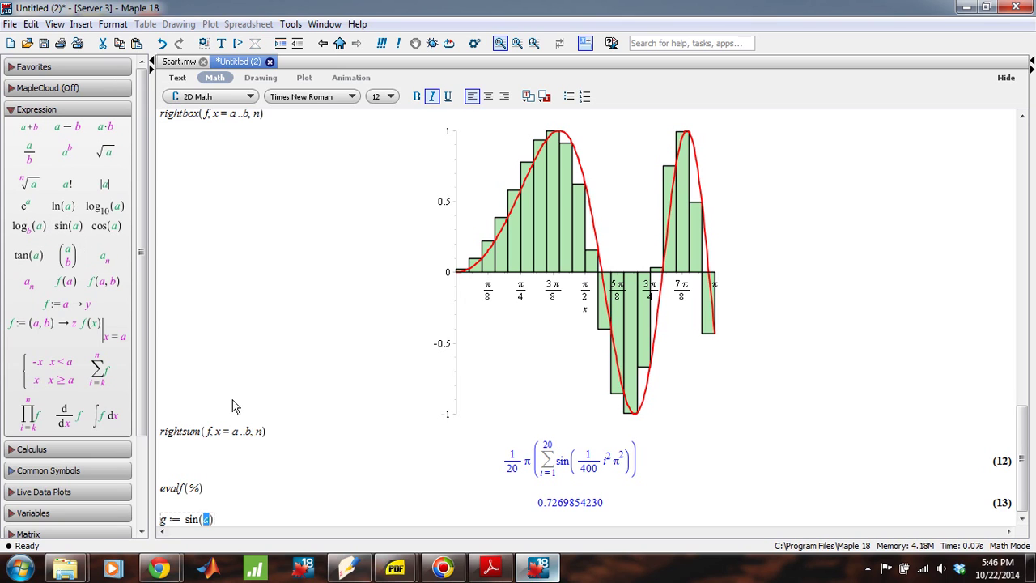
{"action": "type", "text": "x"}
{"action": "key", "text": "F5"}
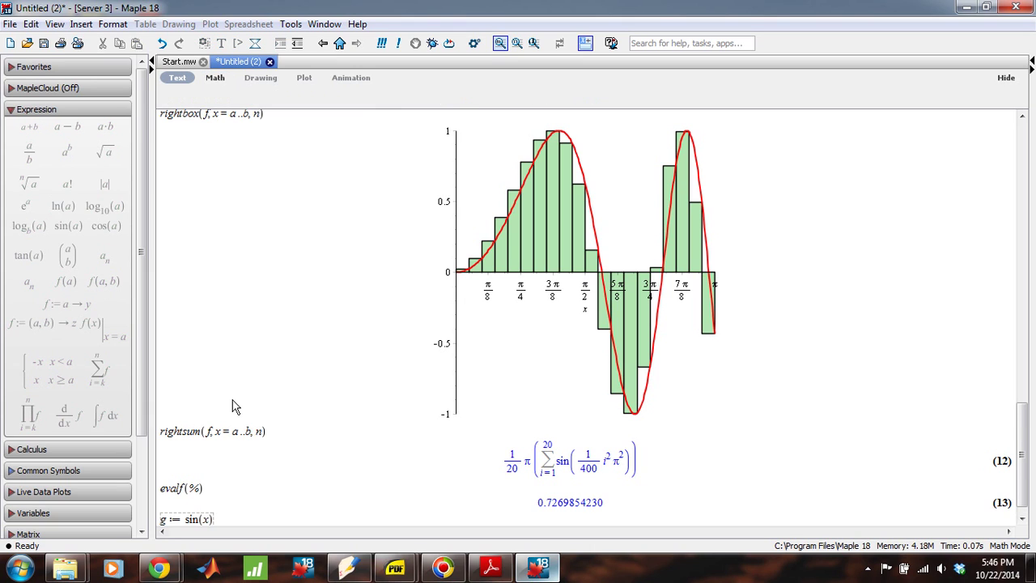
{"action": "left_click", "coordinate": [1022, 517]}
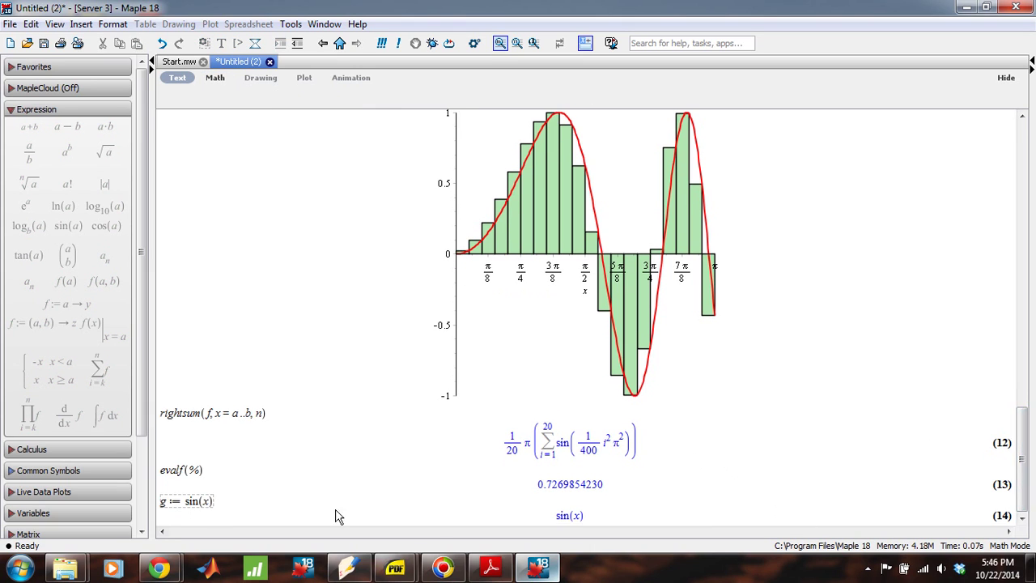
Step: Evaluate int(g, x) on a new line, giving the antiderivative −cos(x)
{"action": "left_click", "coordinate": [618, 520]}
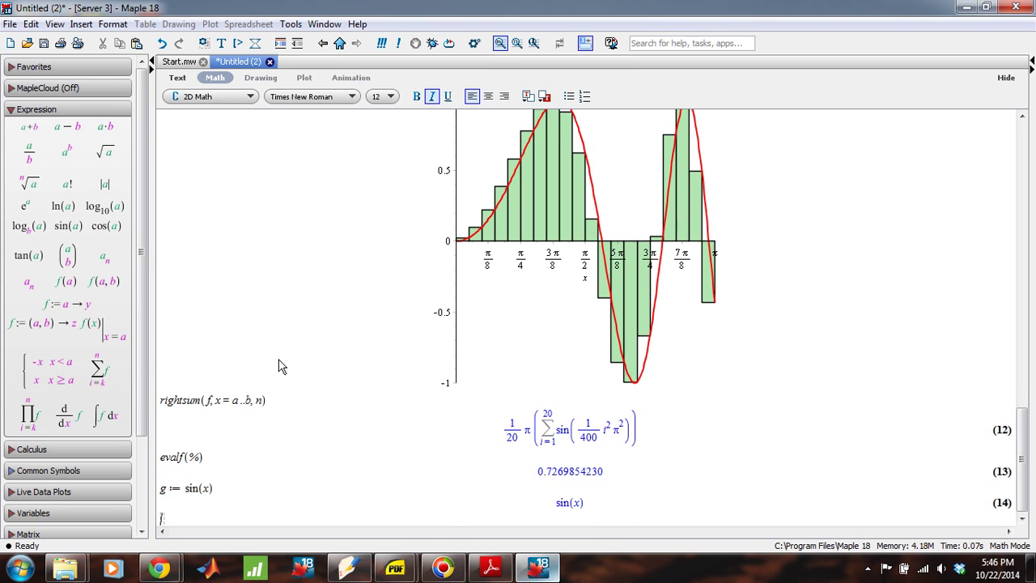
{"action": "type", "text": "int(g, x"}
{"action": "key", "text": "Return"}
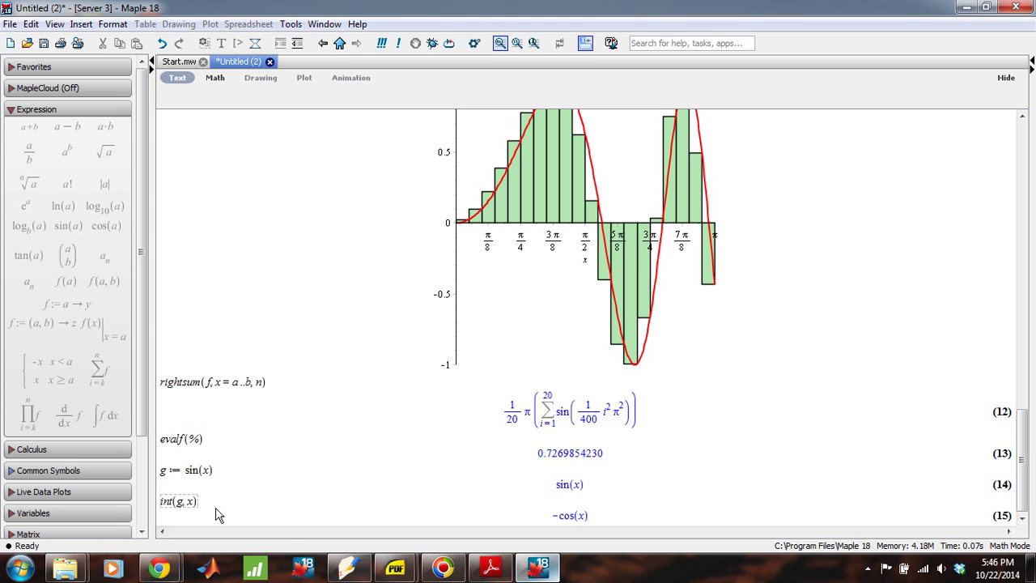
{"action": "left_click", "coordinate": [187, 470]}
Step: Change g's definition from sin(x) to cos(x) and re-run it
{"action": "key", "text": "shift+Right"}
{"action": "key", "text": "shift+Right"}
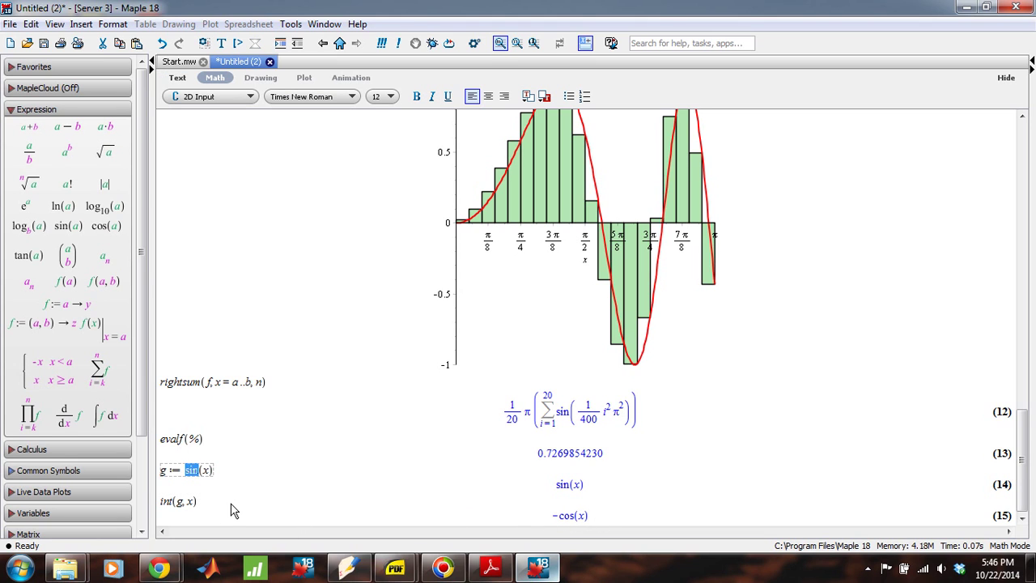
{"action": "type", "text": "cos"}
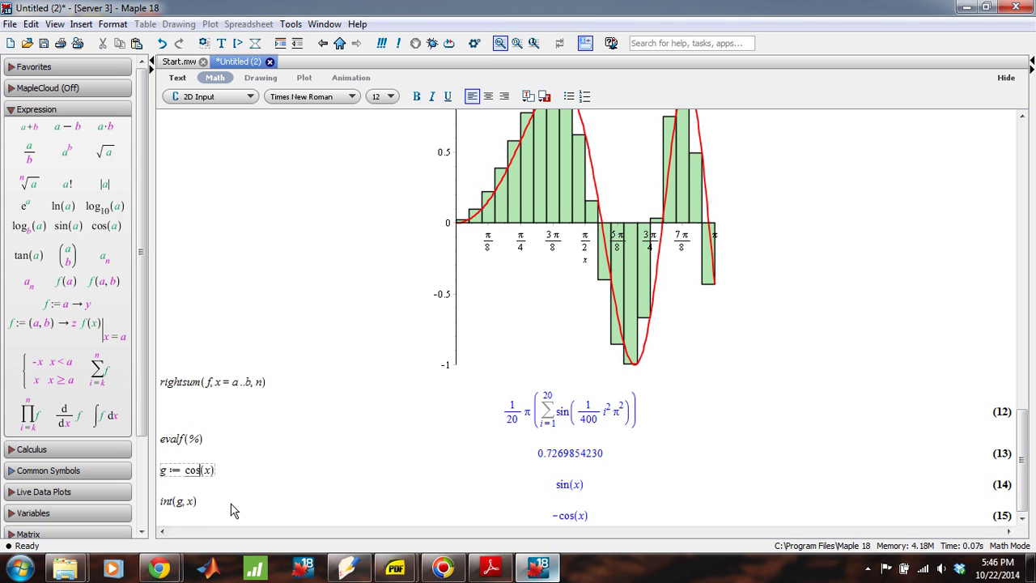
{"action": "key", "text": "Return"}
{"action": "key", "text": "Return"}
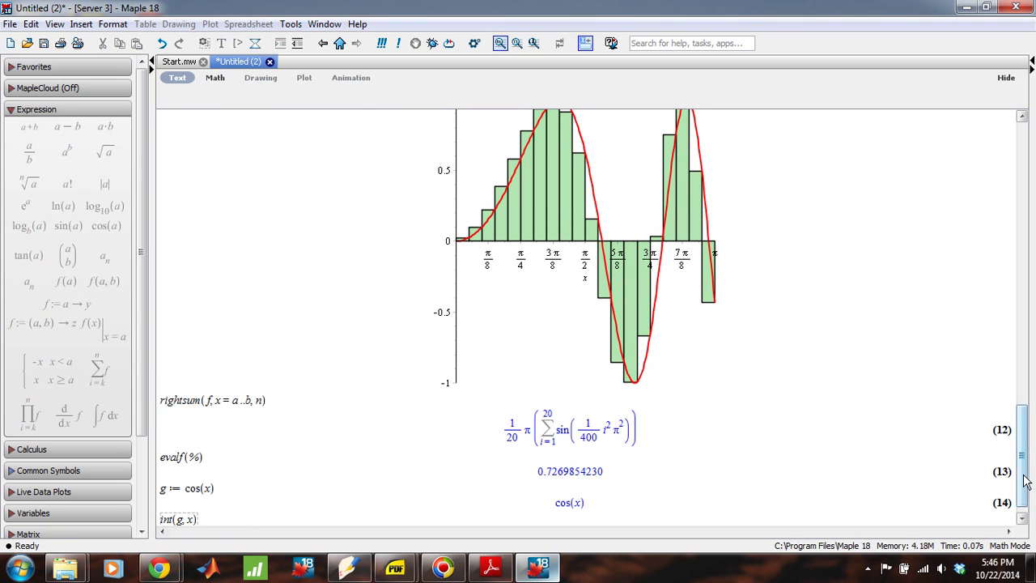
Step: Redefine g as ln(x) using the ln palette template
{"action": "double_click", "coordinate": [193, 471]}
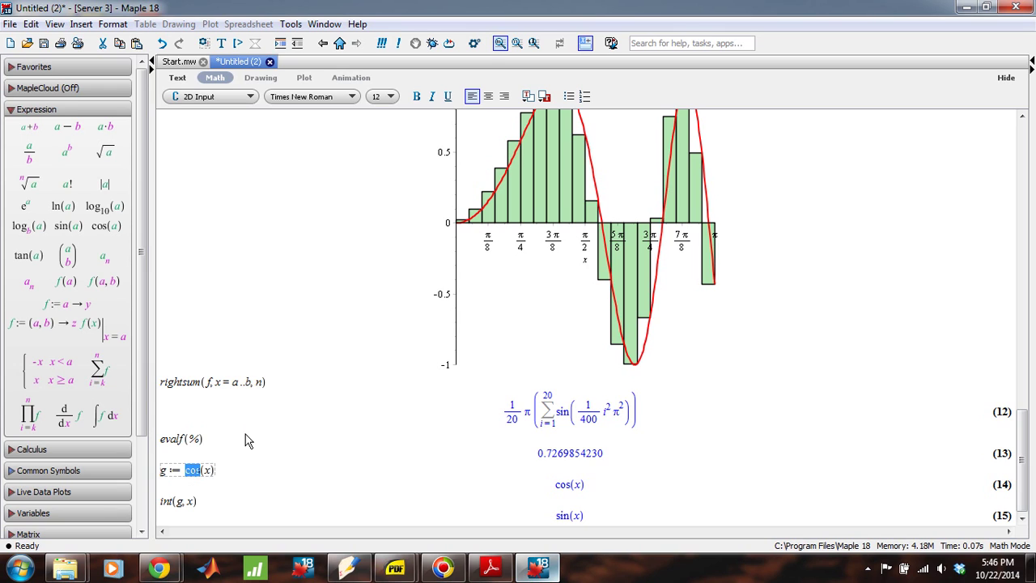
{"action": "left_click", "coordinate": [63, 205]}
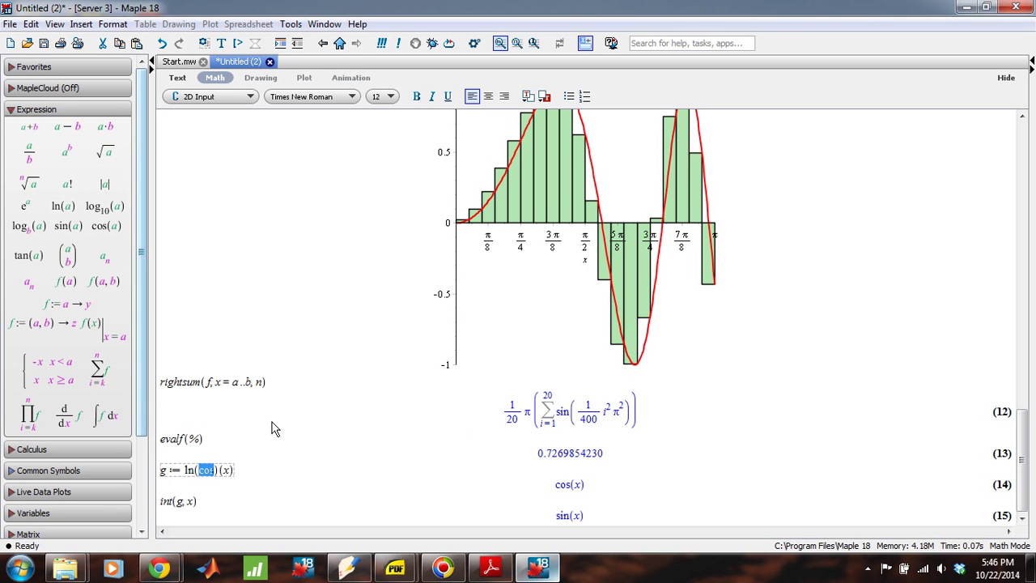
{"action": "type", "text": "x"}
{"action": "key", "text": "Right"}
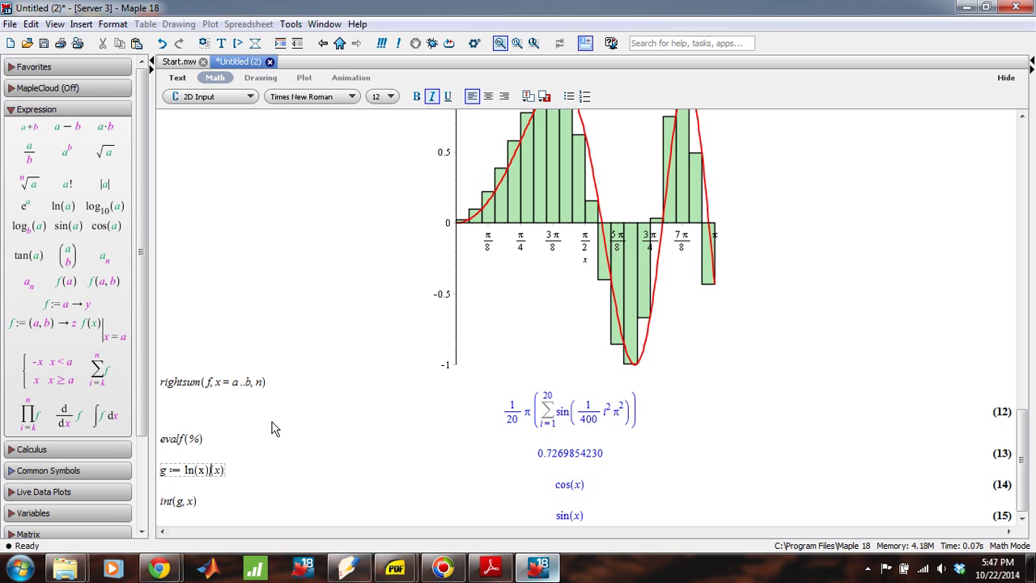
{"action": "key", "text": "BackSpace"}
{"action": "key", "text": "BackSpace"}
{"action": "key", "text": "BackSpace"}
{"action": "key", "text": "Return"}
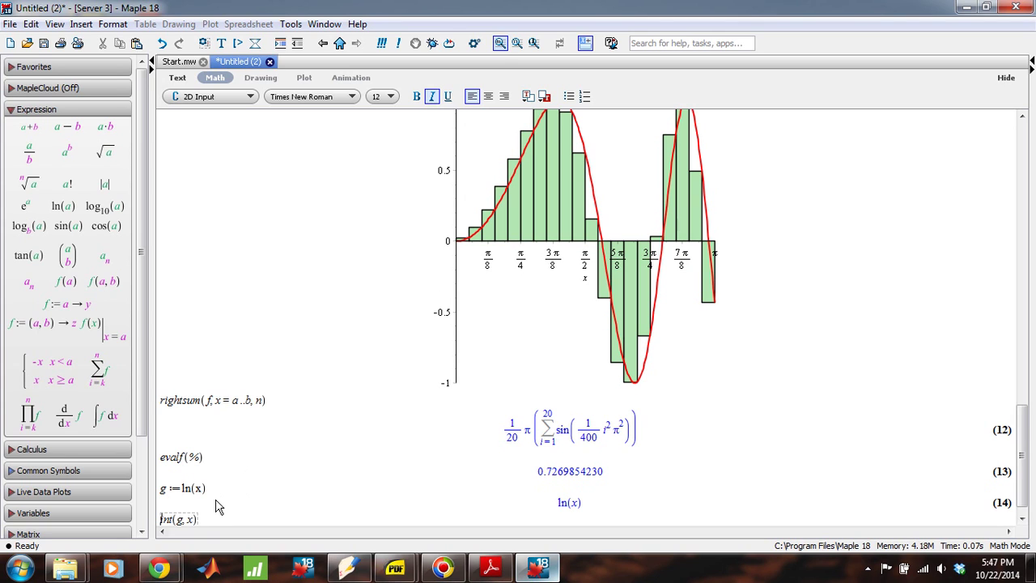
{"action": "left_click", "coordinate": [1023, 519]}
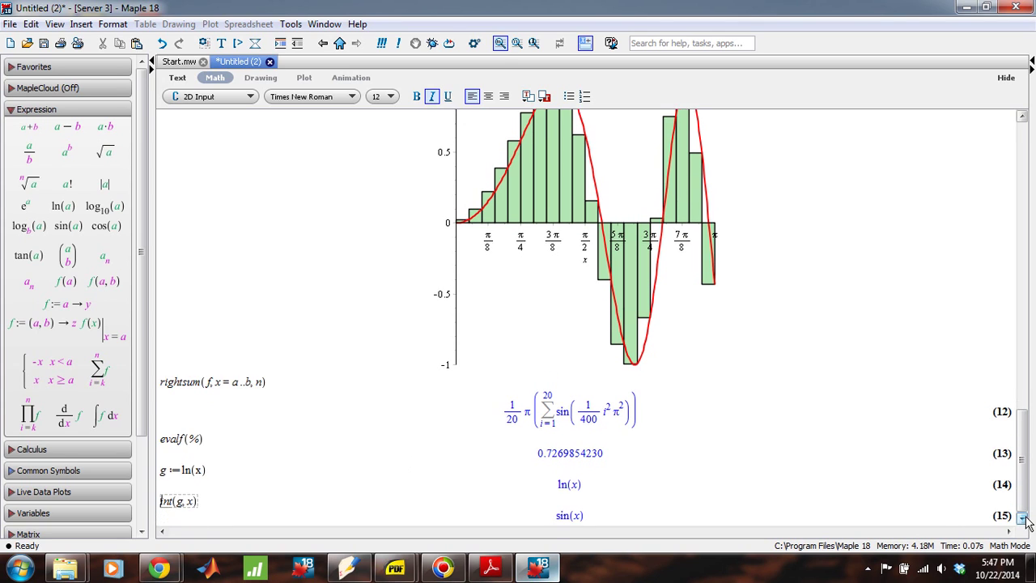
{"action": "left_click", "coordinate": [524, 452]}
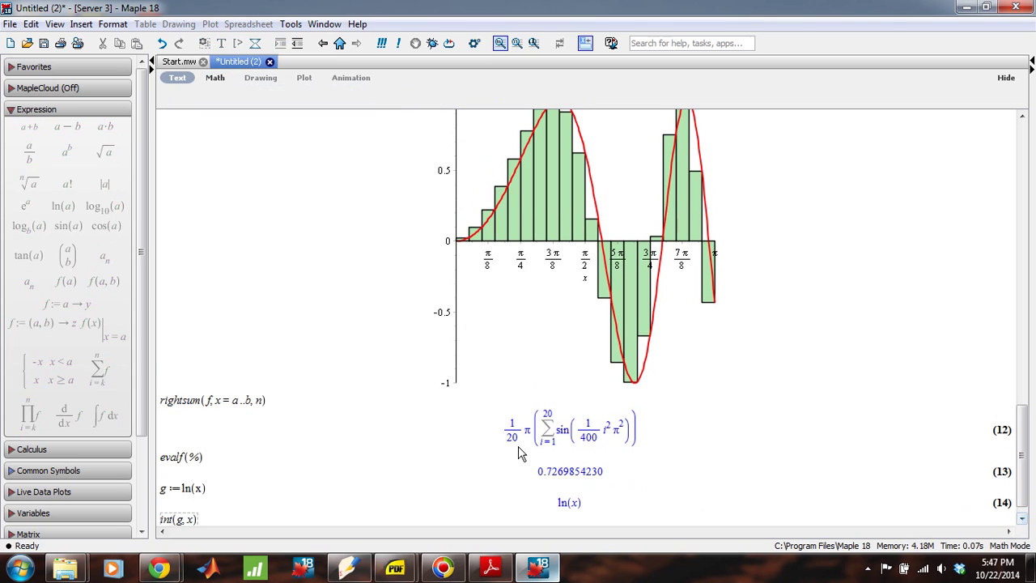
{"action": "left_click", "coordinate": [1027, 492]}
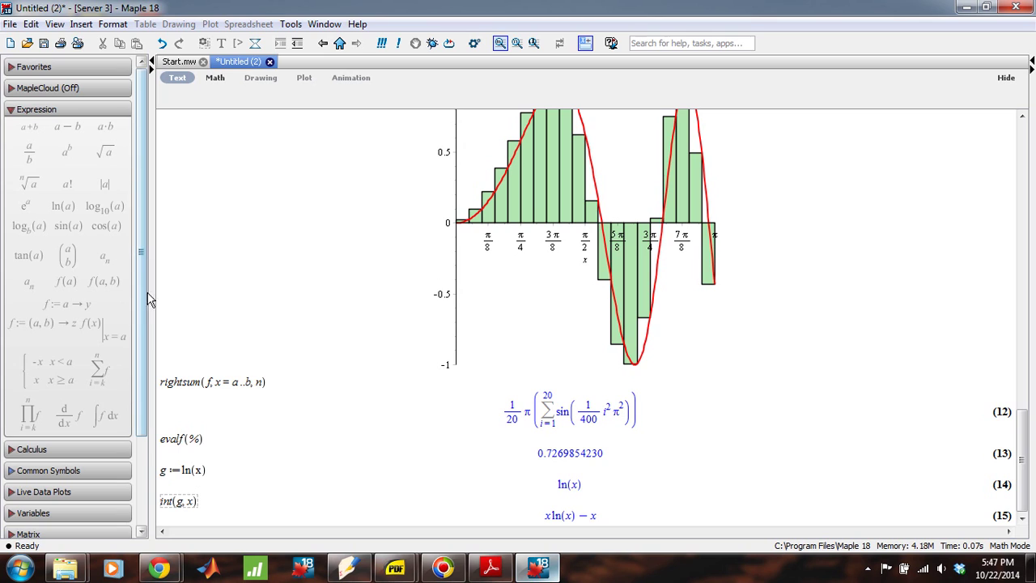
Step: Redefine g as e^(3x) via the e^a template and recompute its antiderivative, (1/3)e^(3x)
{"action": "left_click", "coordinate": [183, 471]}
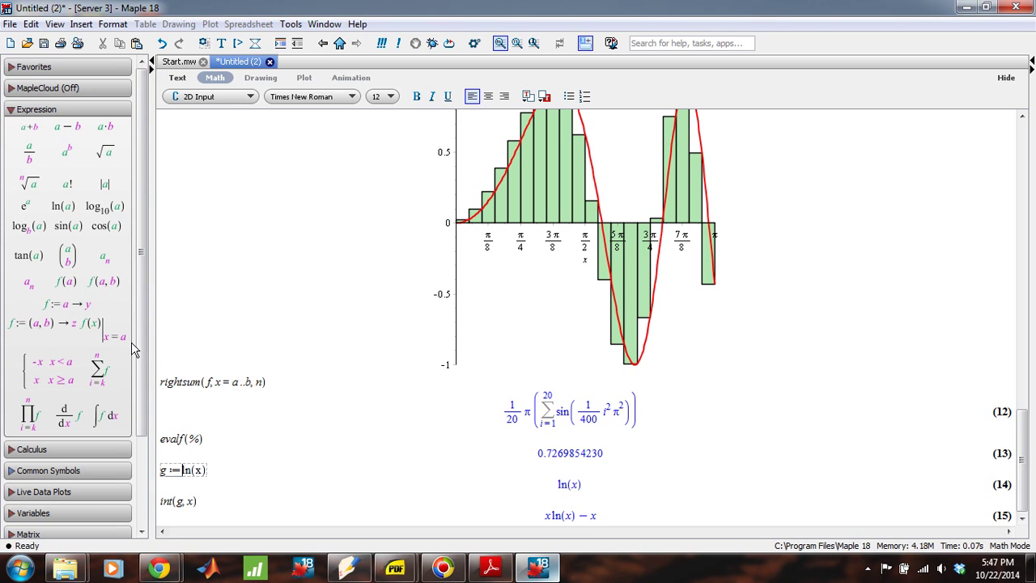
{"action": "key", "text": "shift+Right"}
{"action": "key", "text": "shift+Right"}
{"action": "key", "text": "shift+Right"}
{"action": "key", "text": "shift+Right"}
{"action": "key", "text": "shift+Right"}
{"action": "left_click", "coordinate": [22, 208]}
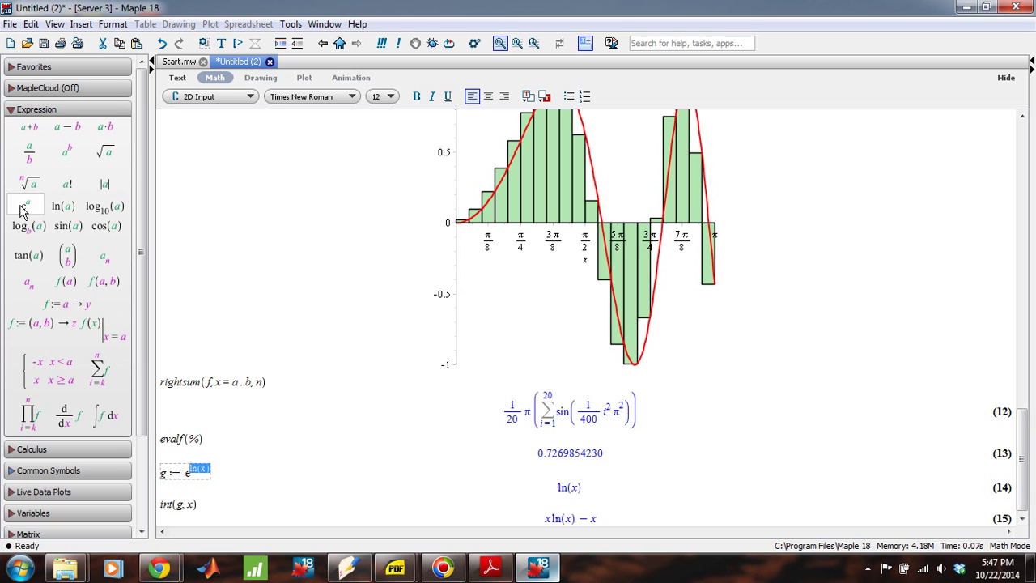
{"action": "key", "text": "Right"}
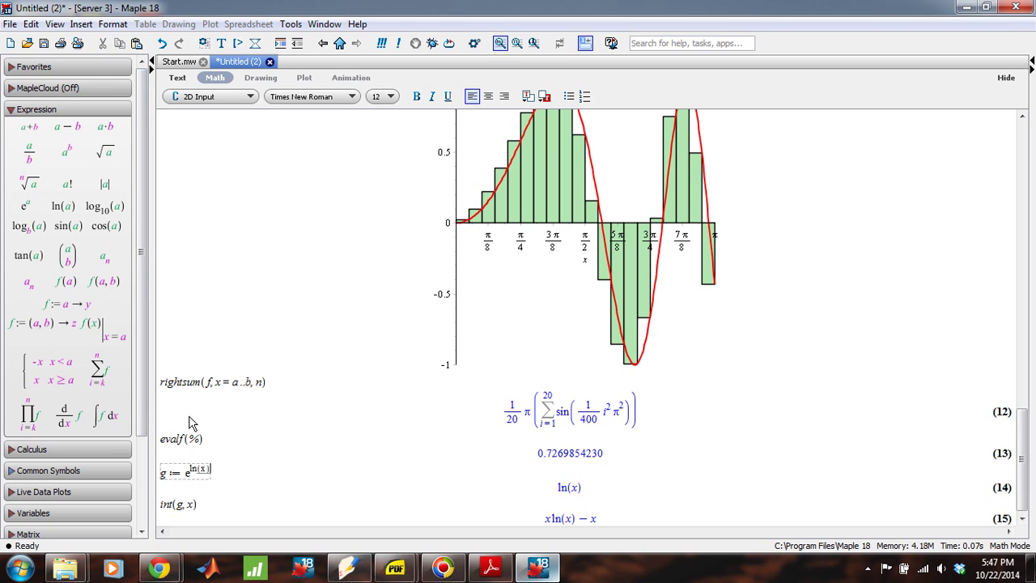
{"action": "key", "text": "BackSpace"}
{"action": "key", "text": "BackSpace"}
{"action": "key", "text": "BackSpace"}
{"action": "key", "text": "BackSpace"}
{"action": "key", "text": "BackSpace"}
{"action": "type", "text": "3 x"}
{"action": "key", "text": "Return"}
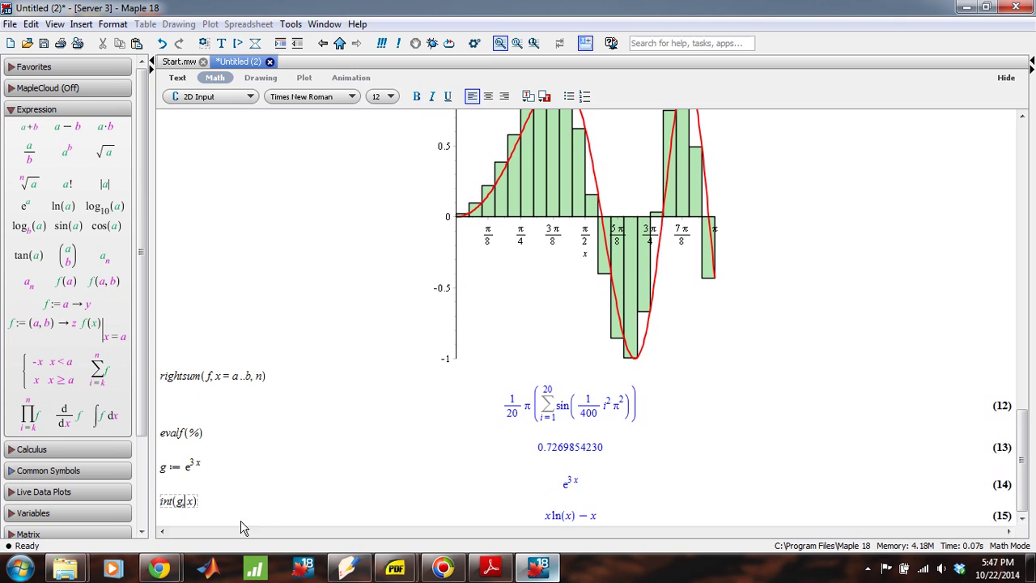
{"action": "key", "text": "Return"}
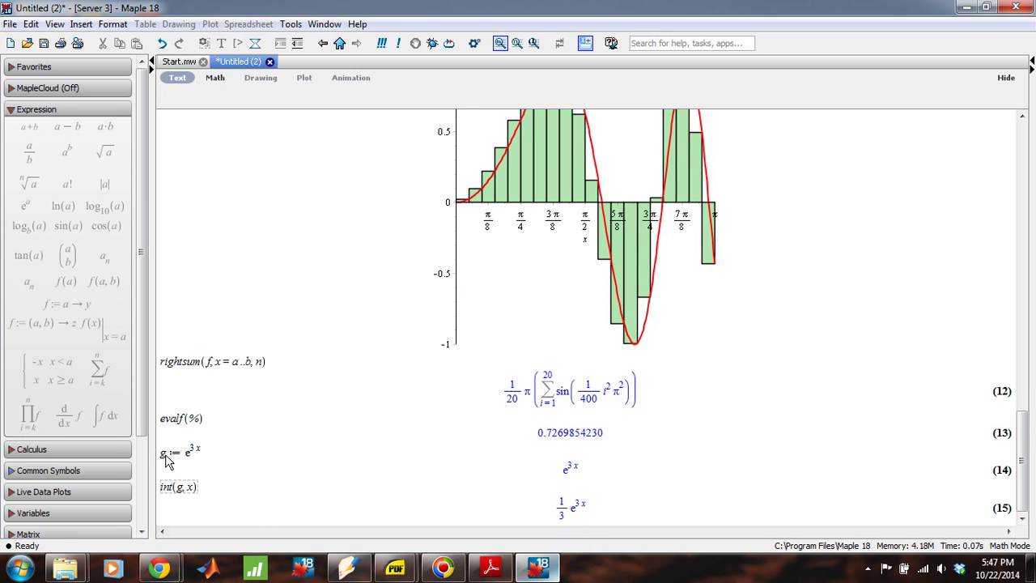
Step: Change the integral to int(g, x = 0..5), giving −1/3 + (1/3)e^15
{"action": "left_click", "coordinate": [192, 488]}
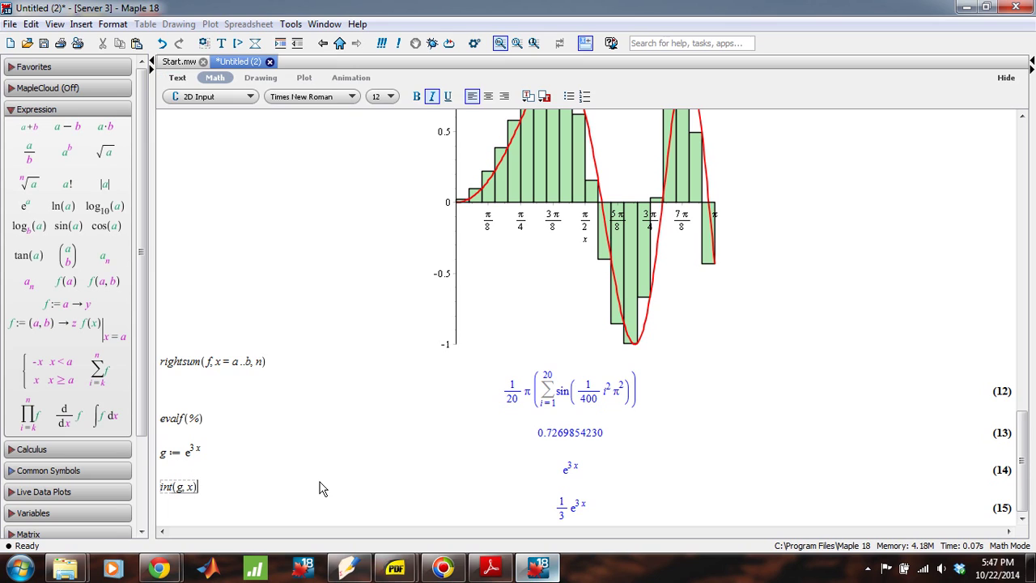
{"action": "key", "text": "Left"}
{"action": "key", "text": "Left"}
{"action": "type", "text": "="}
{"action": "type", "text": "0 ..5"}
{"action": "key", "text": "Return"}
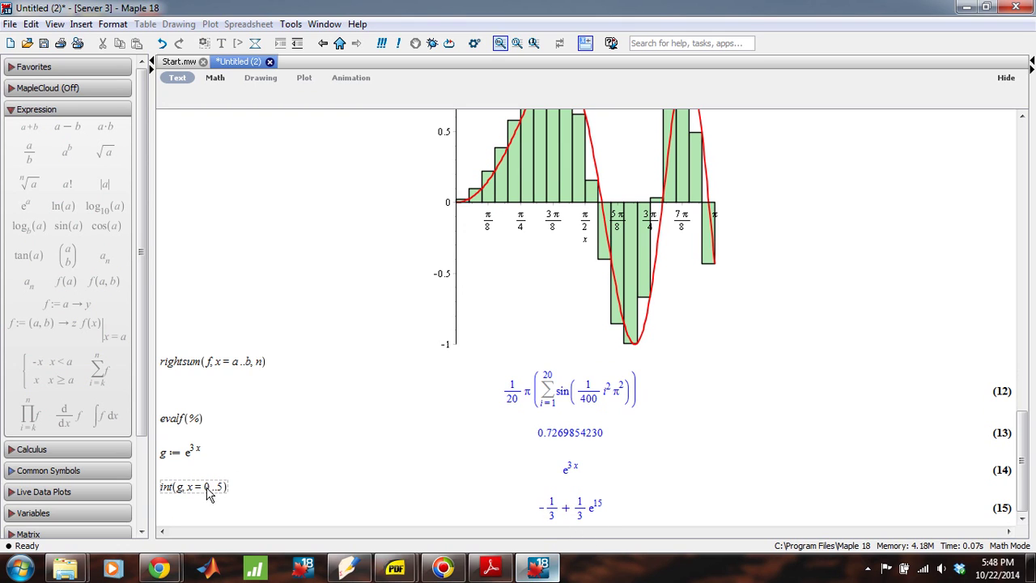
{"action": "left_click", "coordinate": [168, 490]}
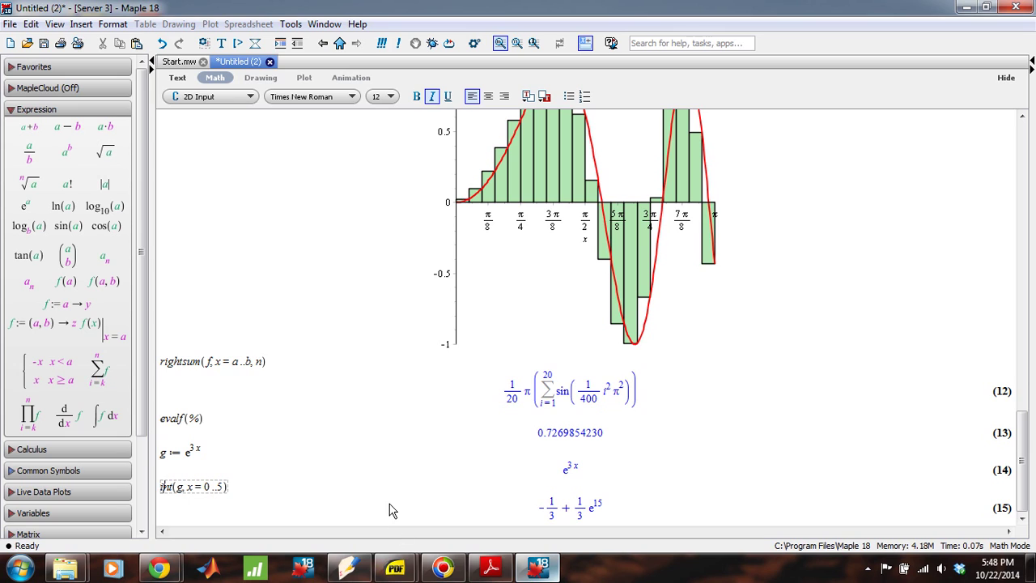
Step: Replace int with inert Int so ∫₀⁵ e^(3x) dx displays unevaluated
{"action": "key", "text": "shift+Right"}
{"action": "type", "text": "I"}
{"action": "key", "text": "Right"}
{"action": "key", "text": "Right"}
{"action": "key", "text": "Right"}
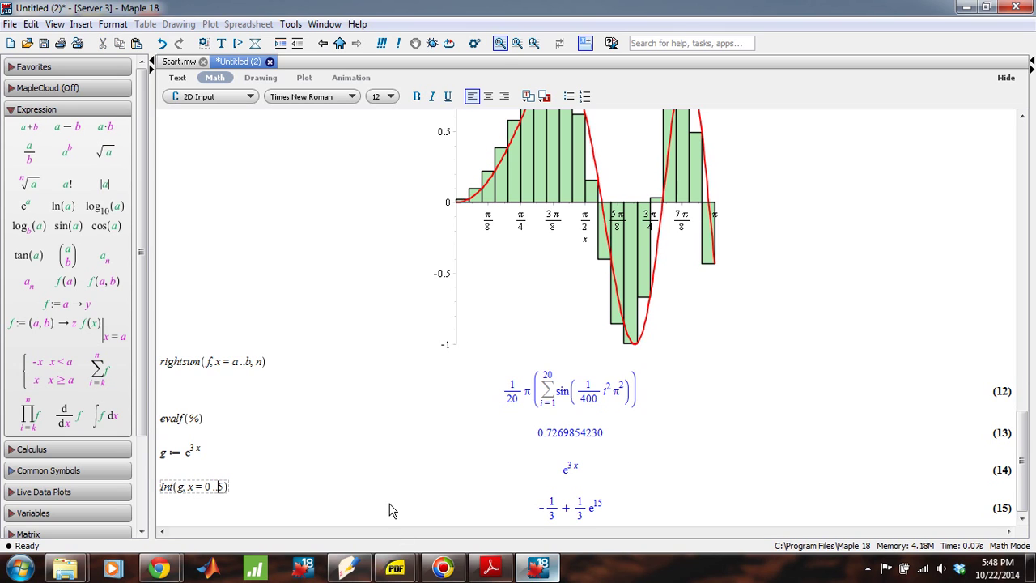
{"action": "key", "text": "Return"}
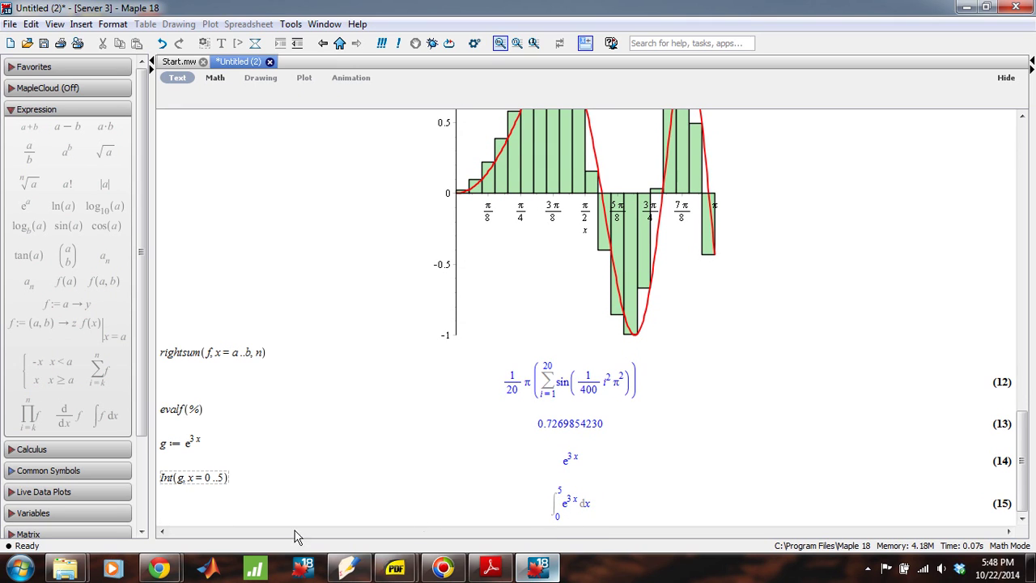
{"action": "left_click", "coordinate": [163, 479]}
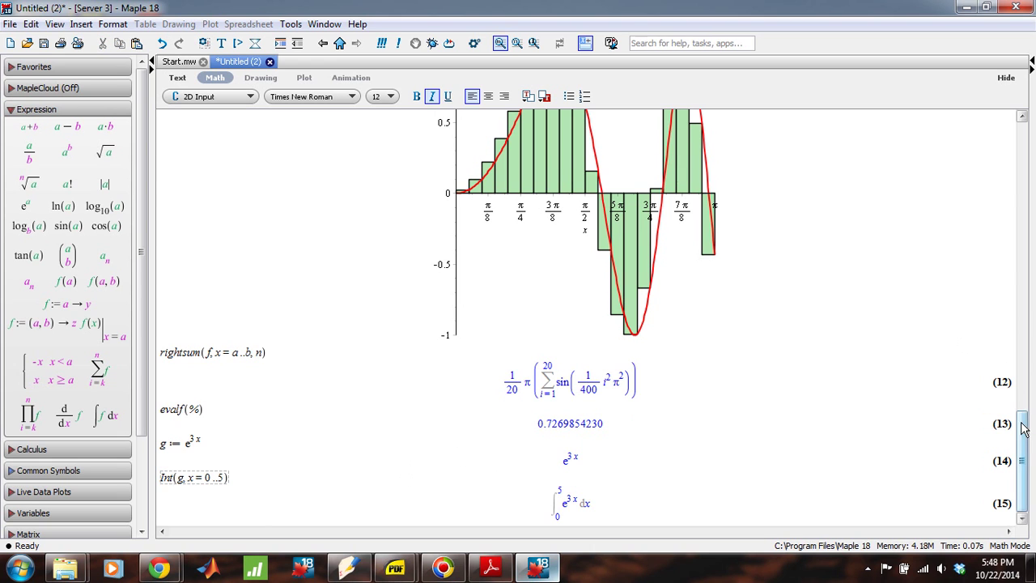
{"action": "left_click_drag", "start_coordinate": [1023, 423], "coordinate": [1012, 123]}
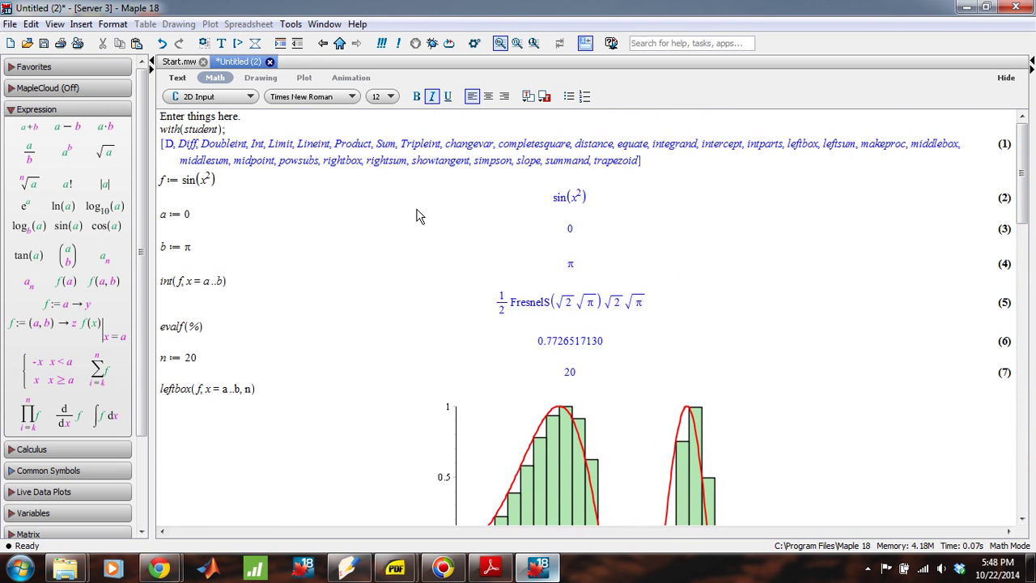
{"action": "scroll", "coordinate": [417, 216], "scroll_direction": "down", "scroll_amount": 15}
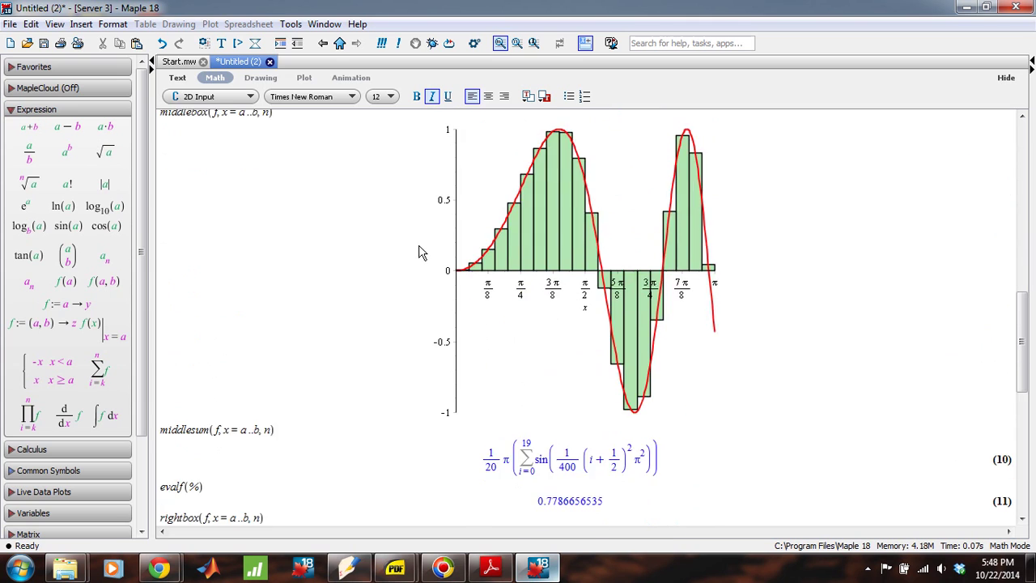
{"action": "scroll", "coordinate": [419, 252], "scroll_direction": "down", "scroll_amount": 15}
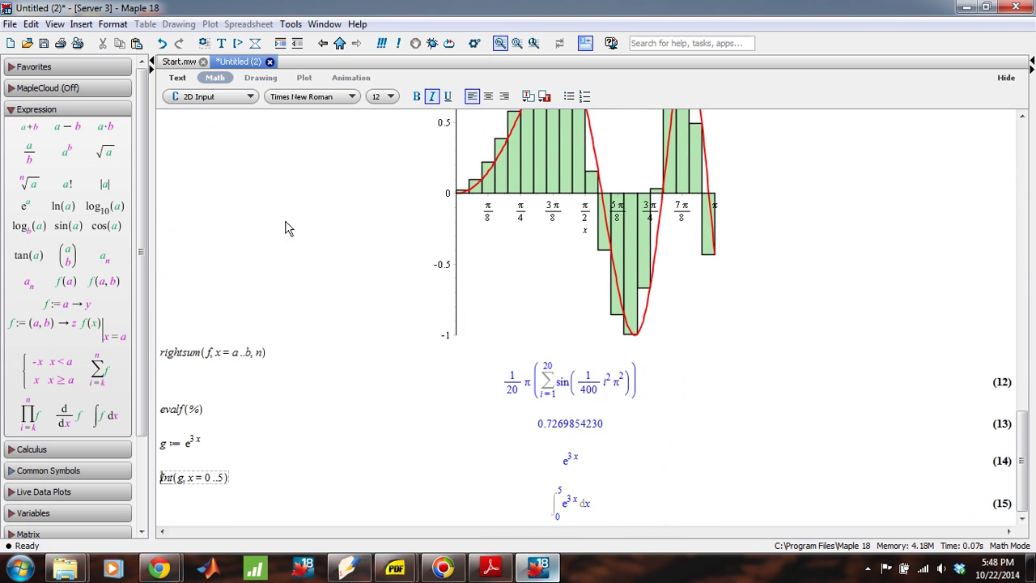